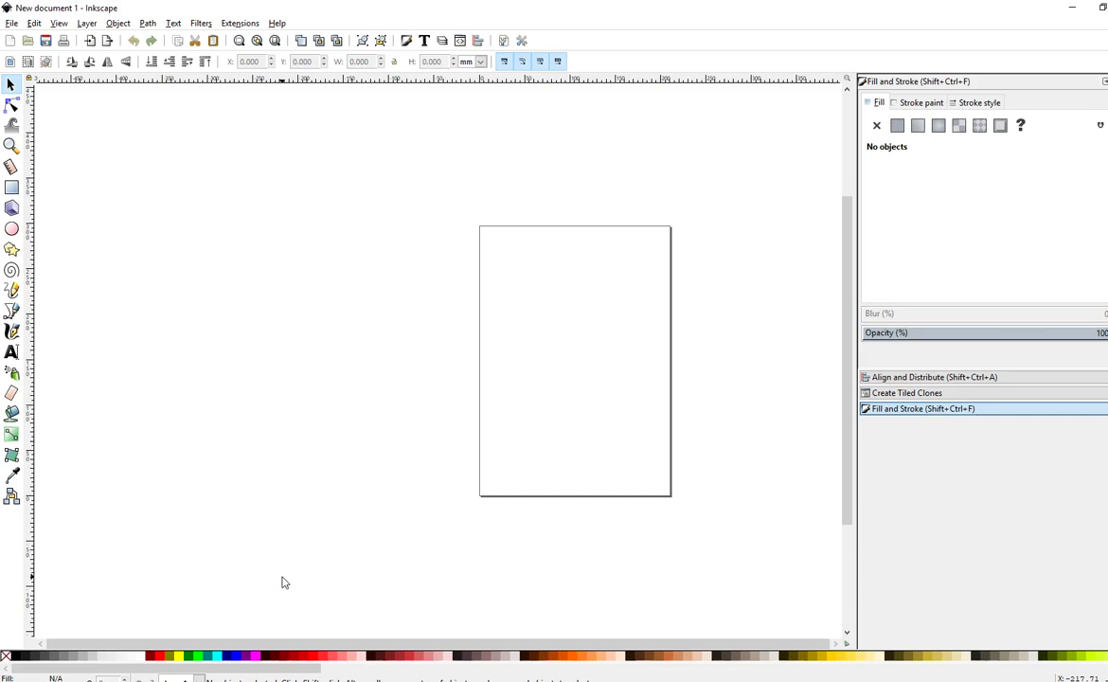
Step: Switch to the browser window showing the portrait photo in Bing Images
left_click(290, 583)
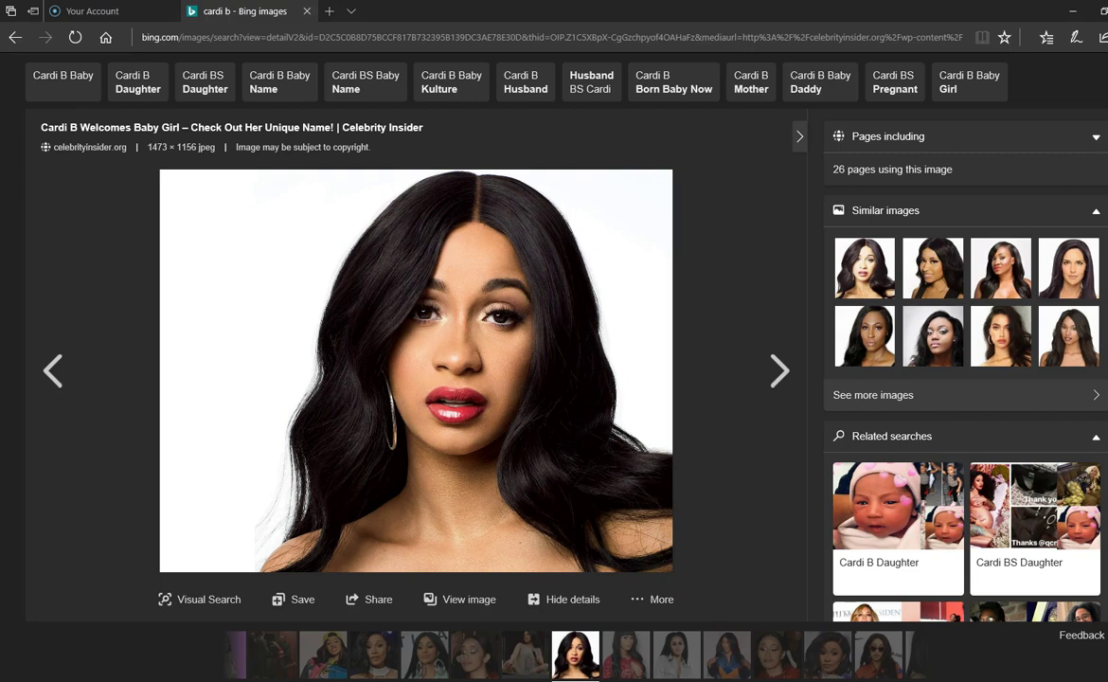
Step: Launch Snipping Tool from the Start menu search
key("super")
type("ni")
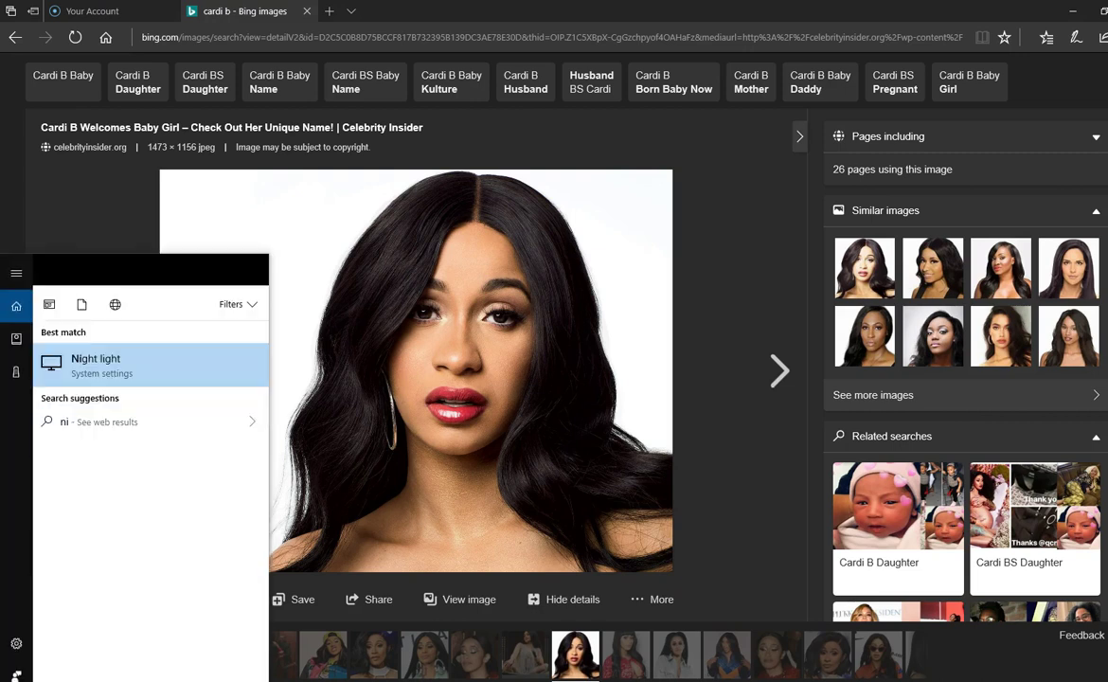
key("BackSpace")
key("BackSpace")
type("s")
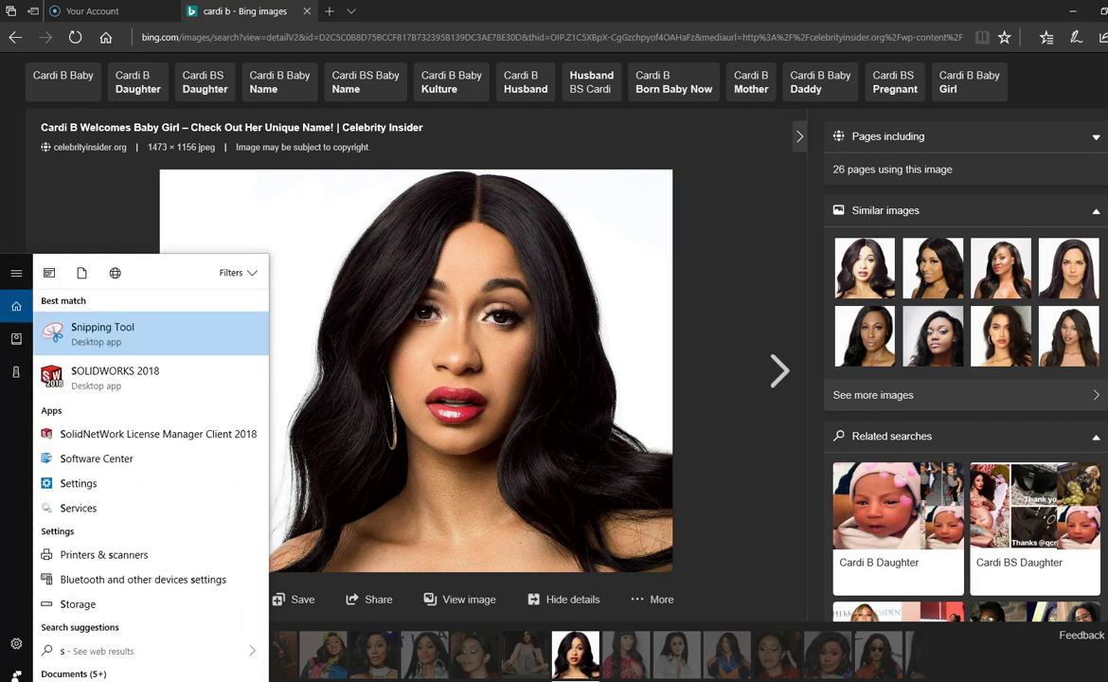
left_click(104, 329)
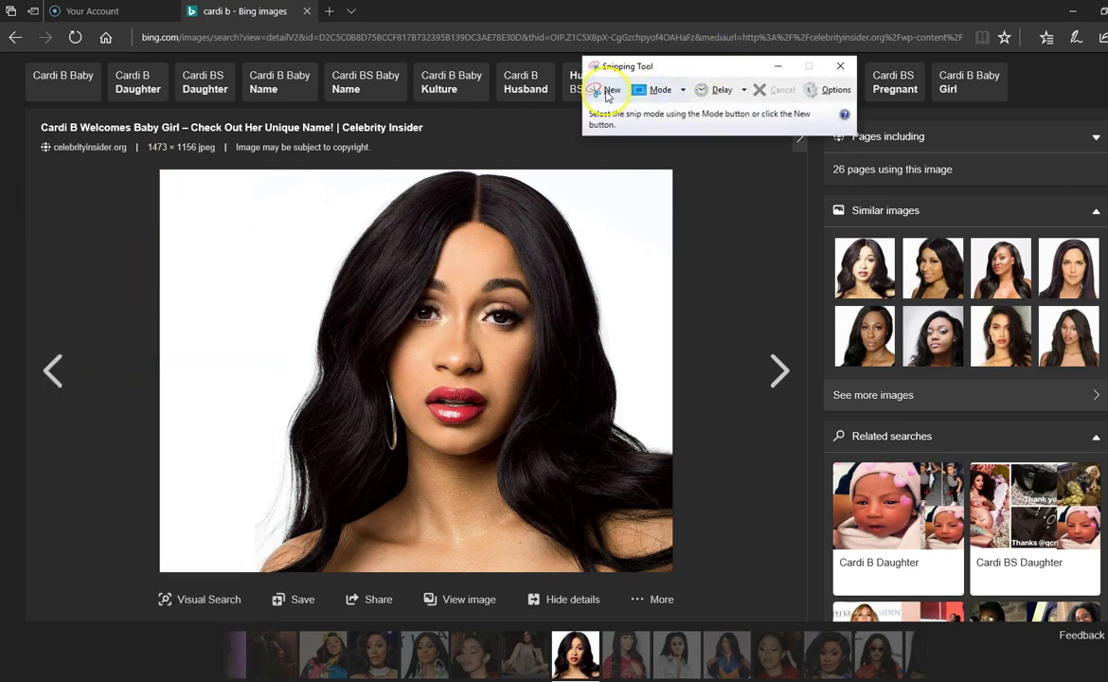
Step: Snip the portrait photo as a rectangle, retaking it until the head and shoulders fit
left_click(605, 94)
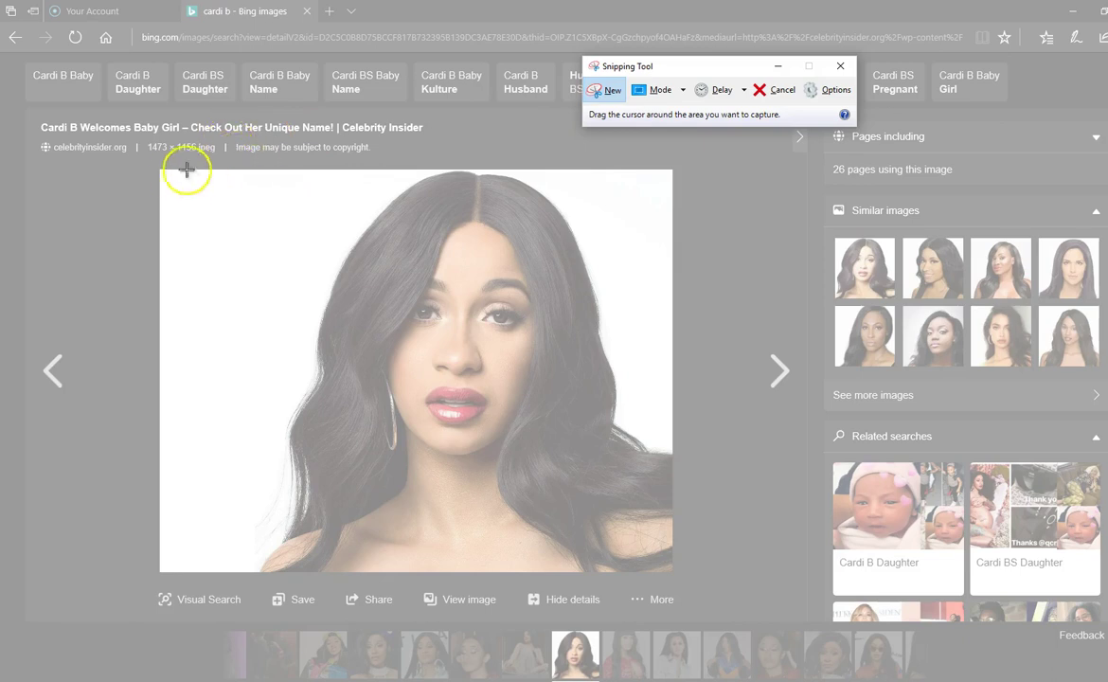
left_click_drag(175, 176, 664, 546)
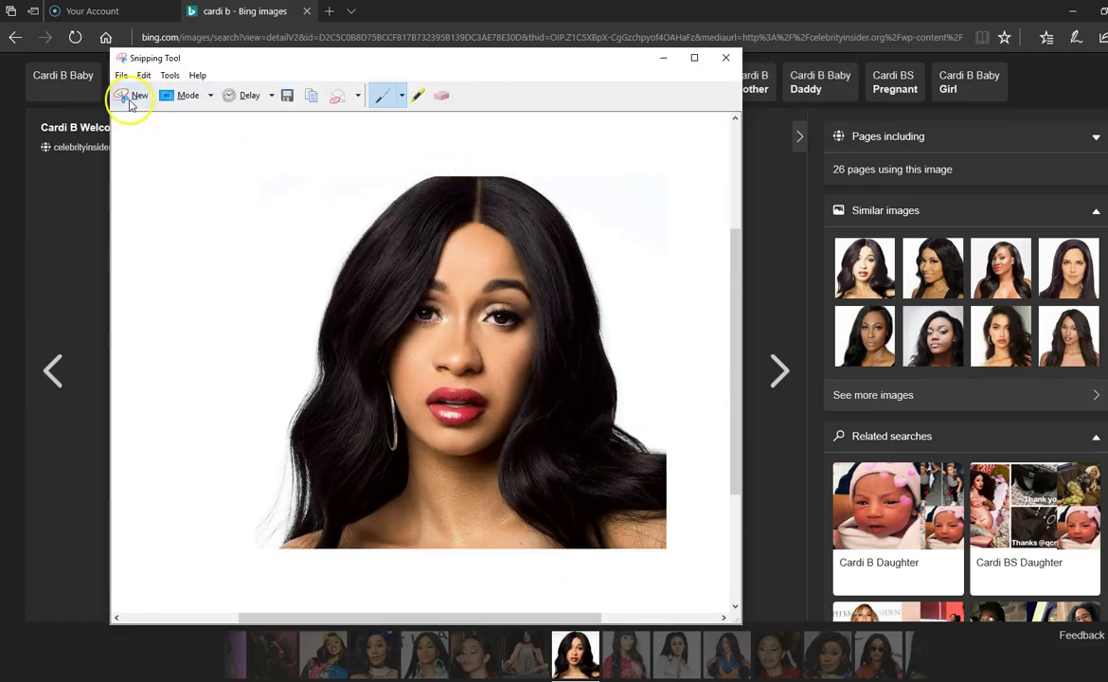
left_click(130, 99)
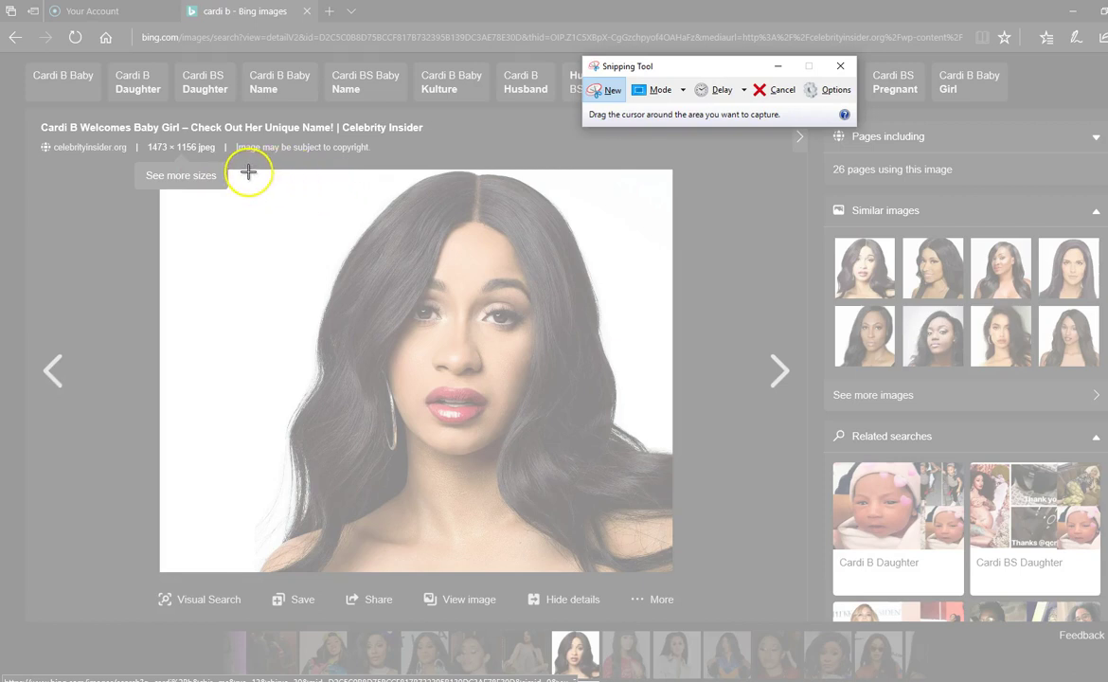
left_click_drag(250, 170, 674, 494)
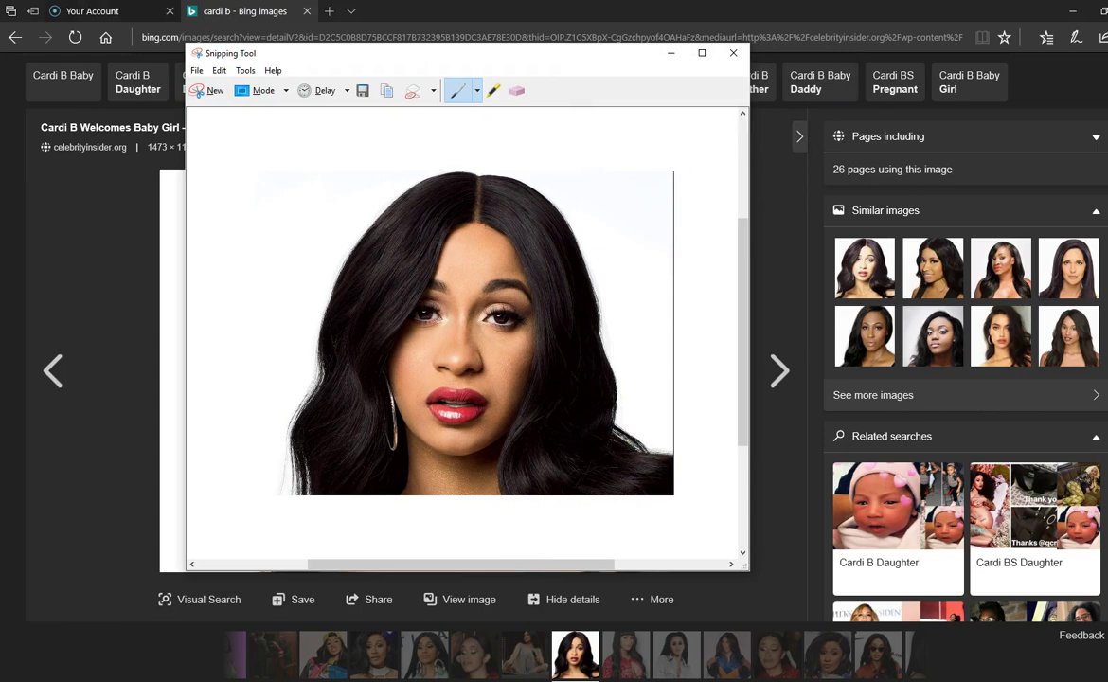
left_click(206, 91)
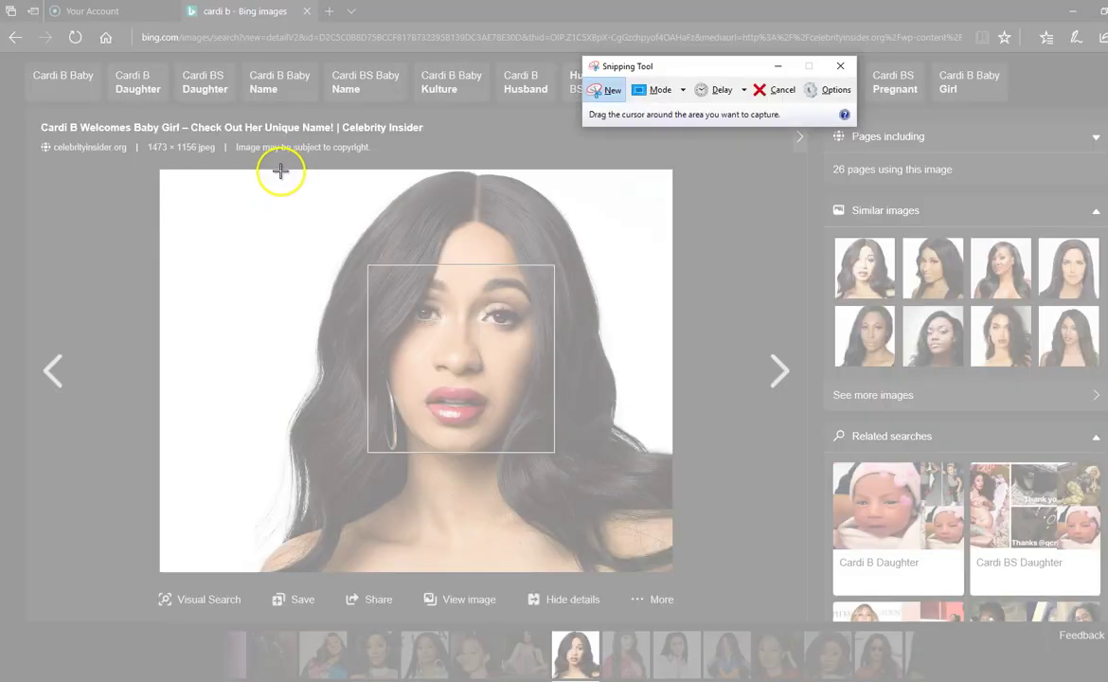
left_click_drag(281, 168, 662, 527)
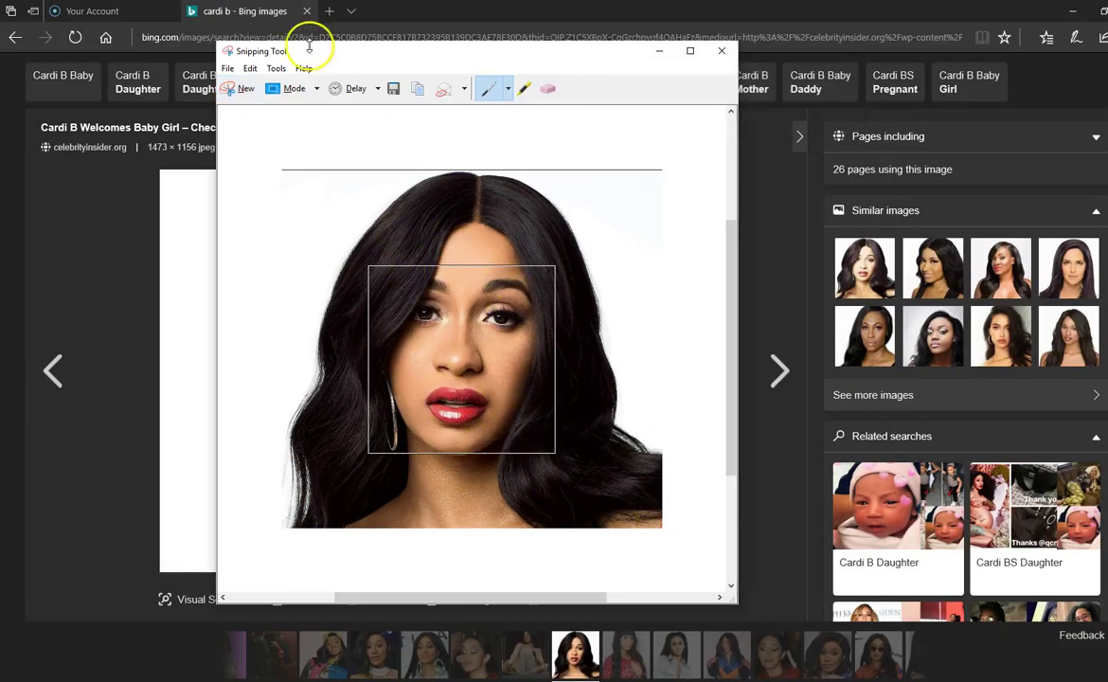
left_click(237, 89)
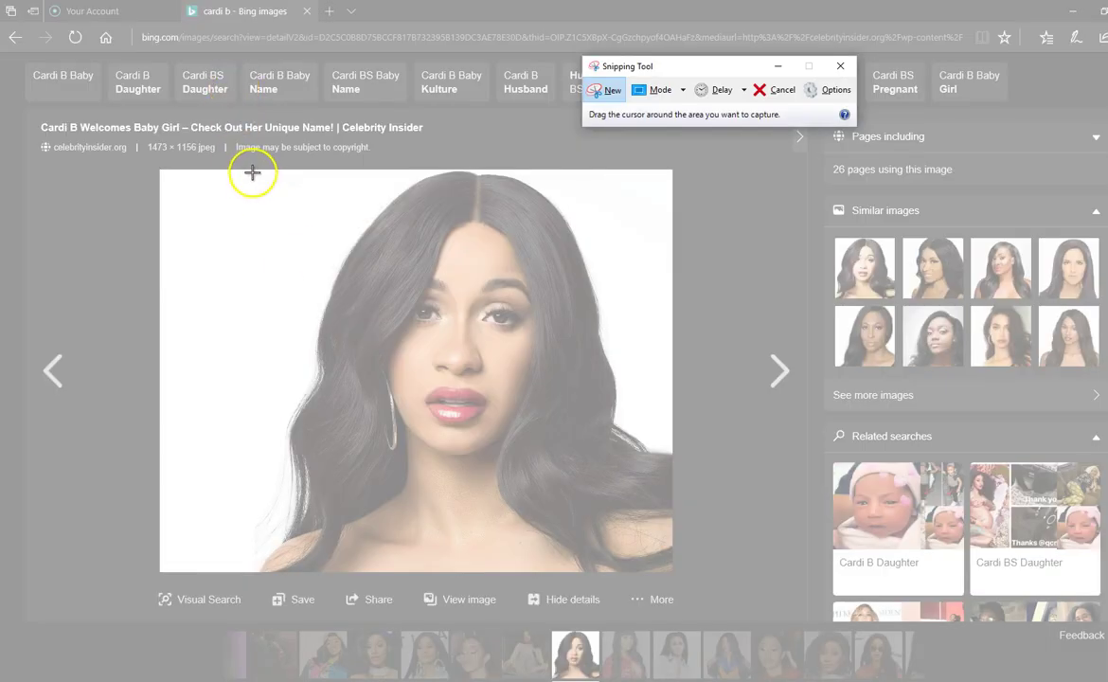
left_click_drag(251, 170, 661, 525)
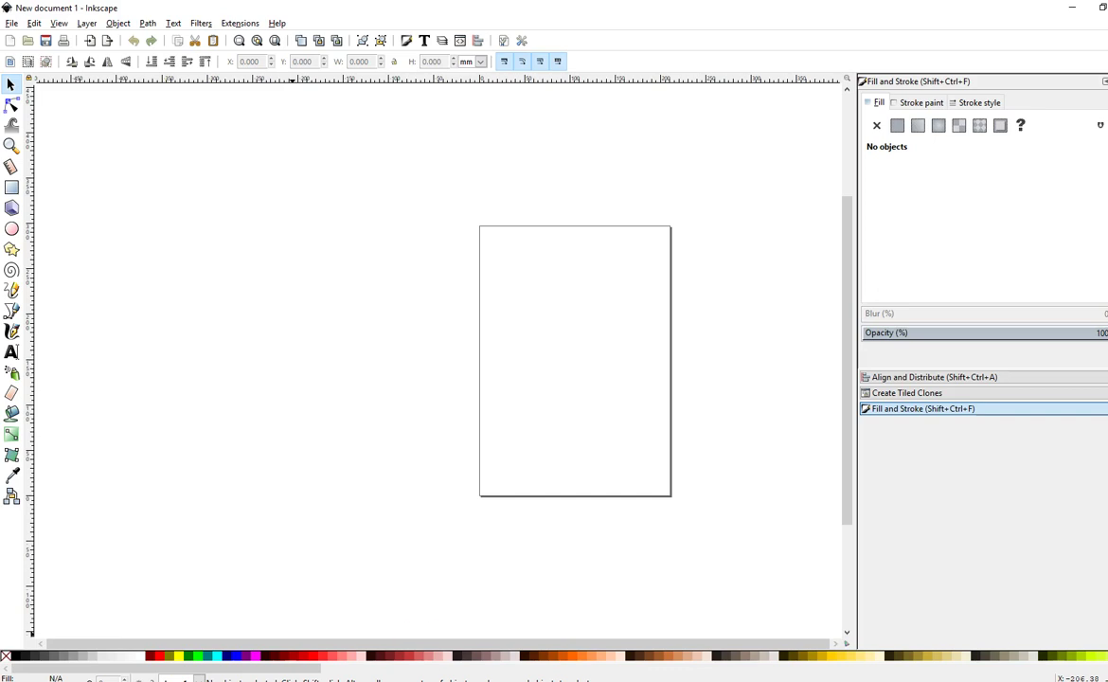
Step: Paste the captured portrait onto the canvas and preview a Trace Bitmap of it
right_click(301, 316)
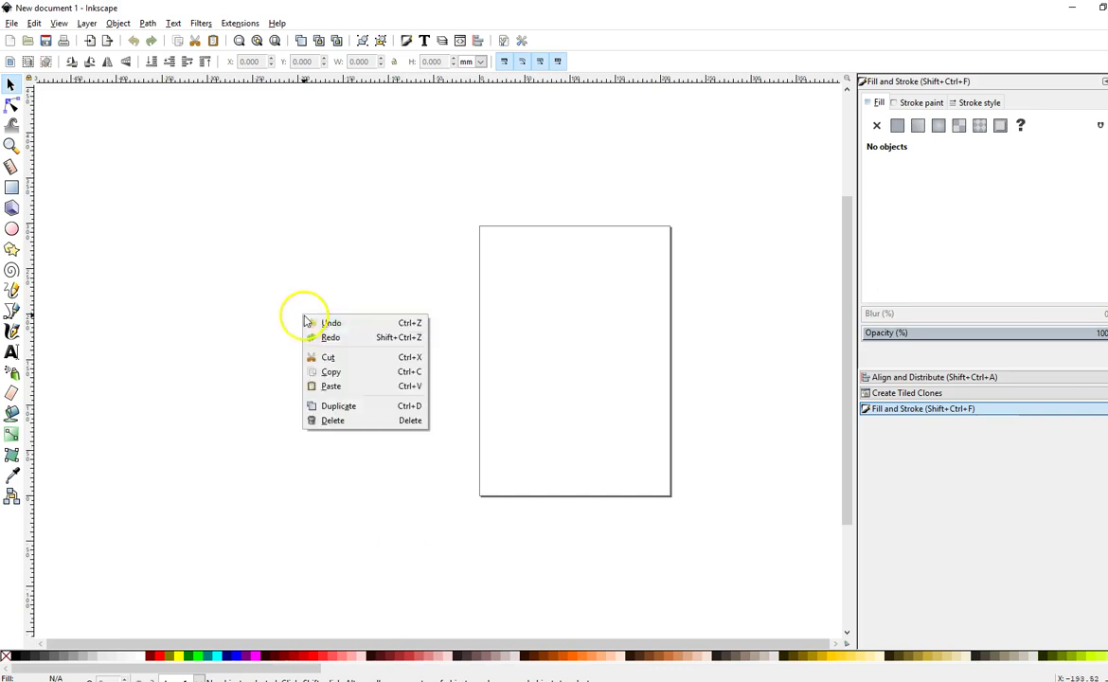
left_click(333, 386)
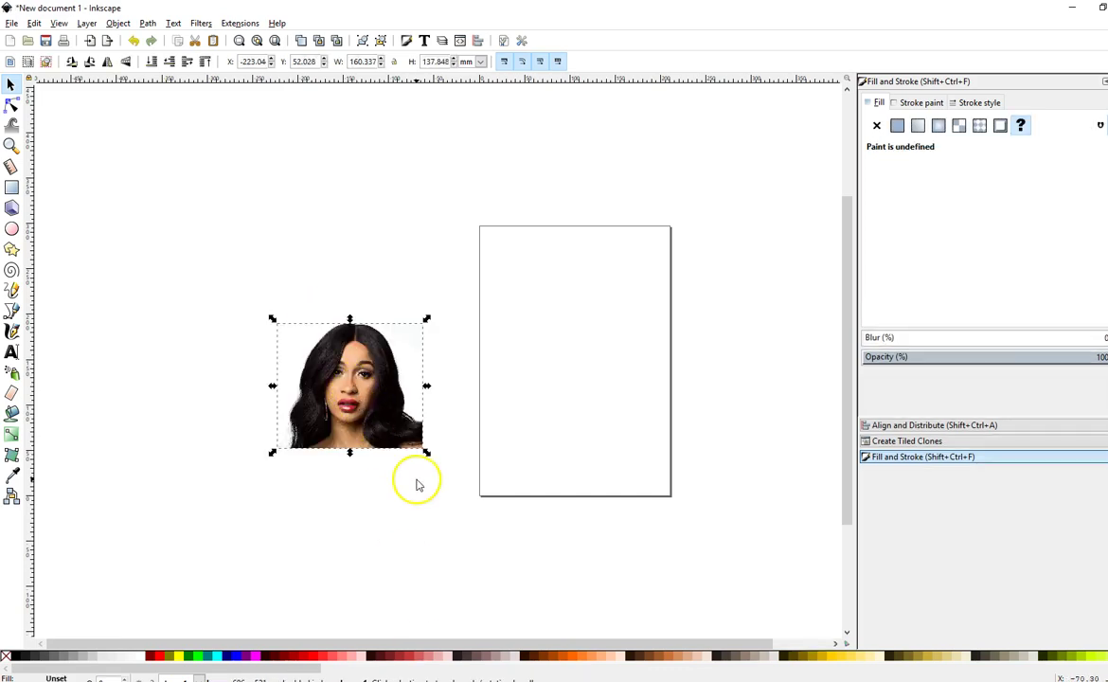
right_click(347, 370)
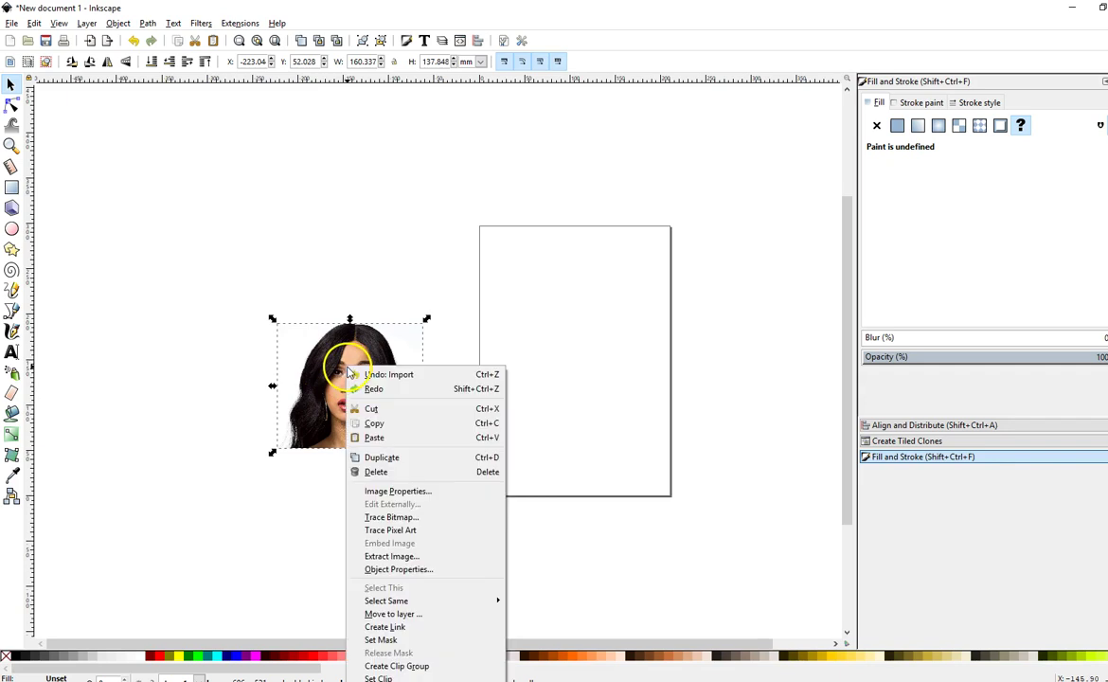
left_click(405, 517)
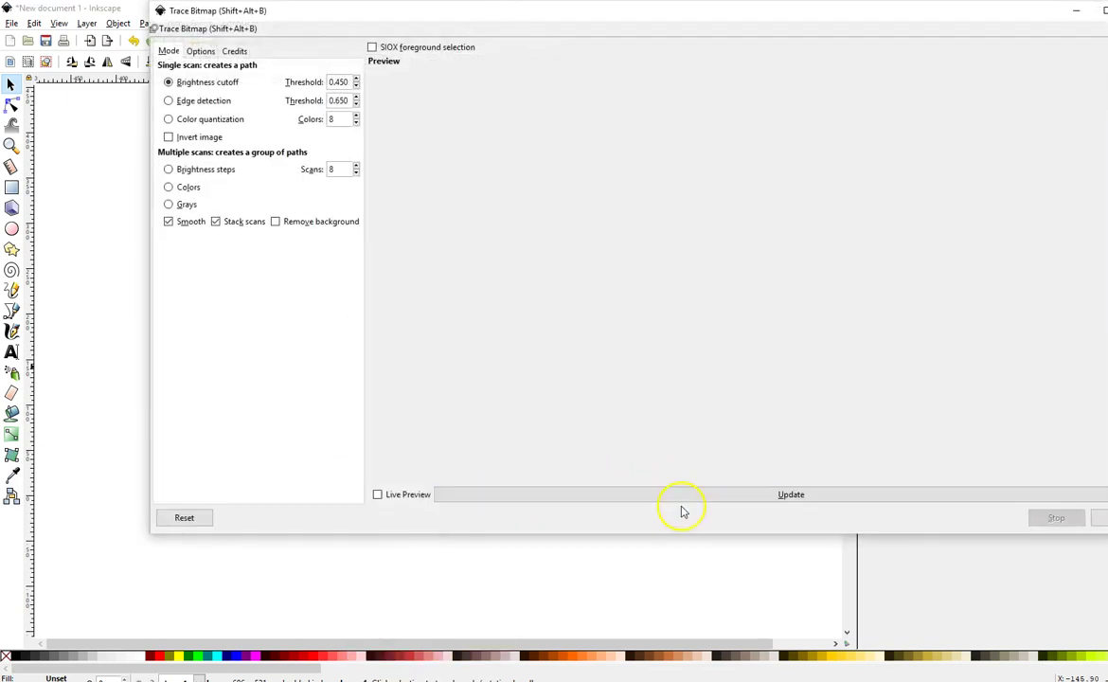
left_click(677, 496)
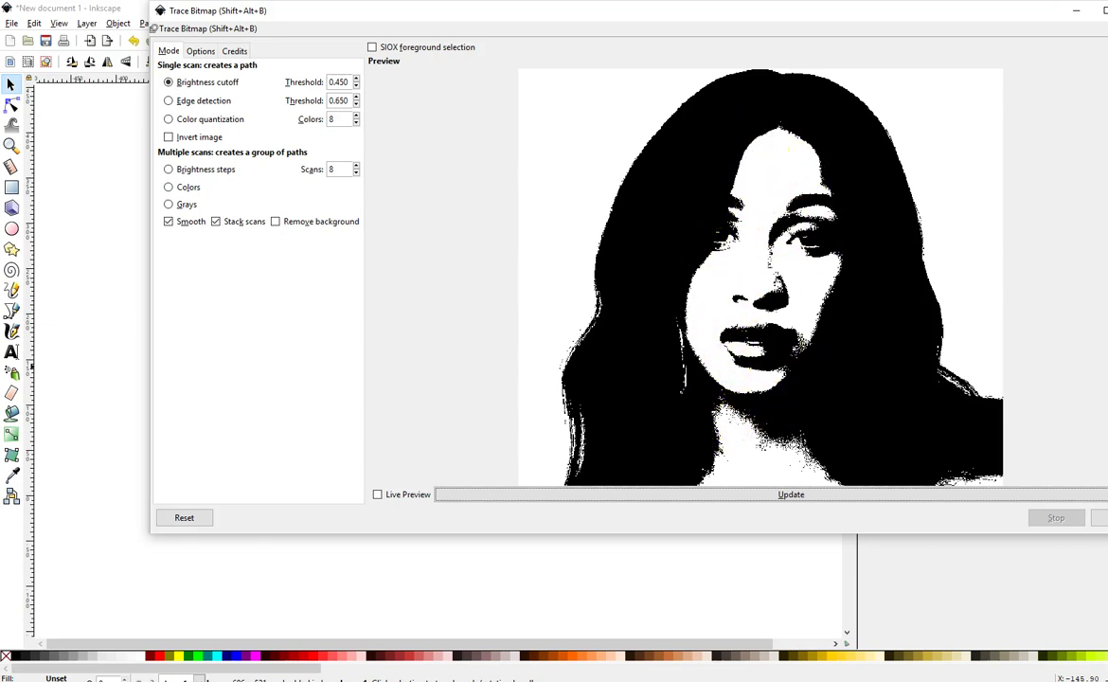
Step: Try brightness thresholds 0.250, 0.340 and 0.170, settle on 0.390, and create the trace
left_click(355, 86)
left_click(356, 86)
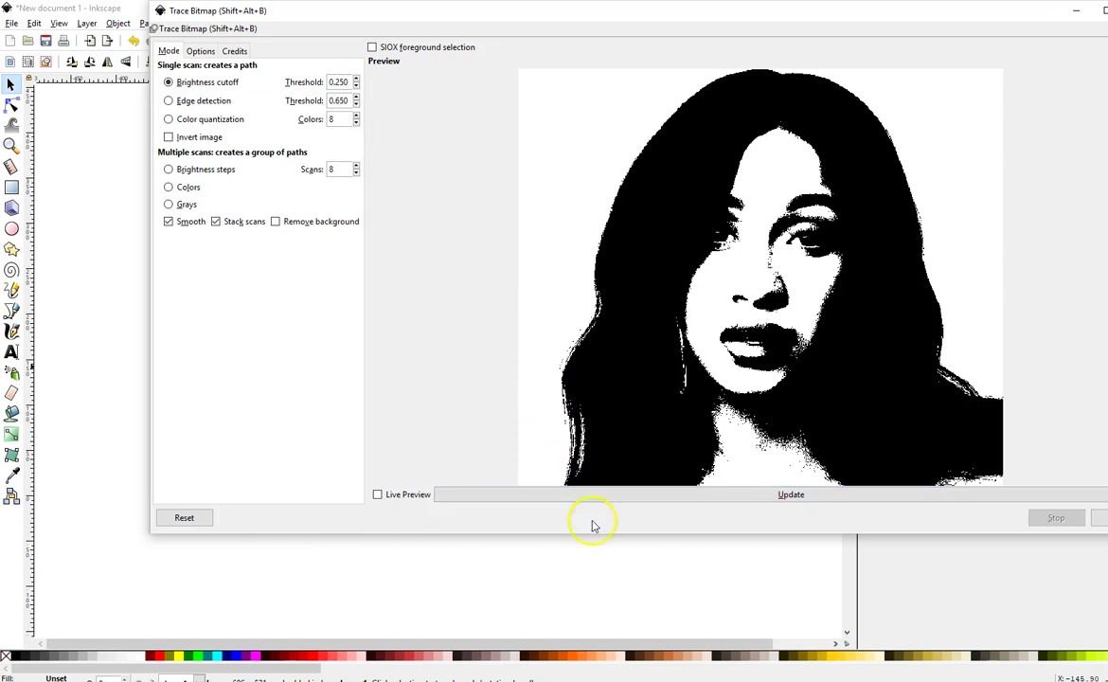
left_click(594, 494)
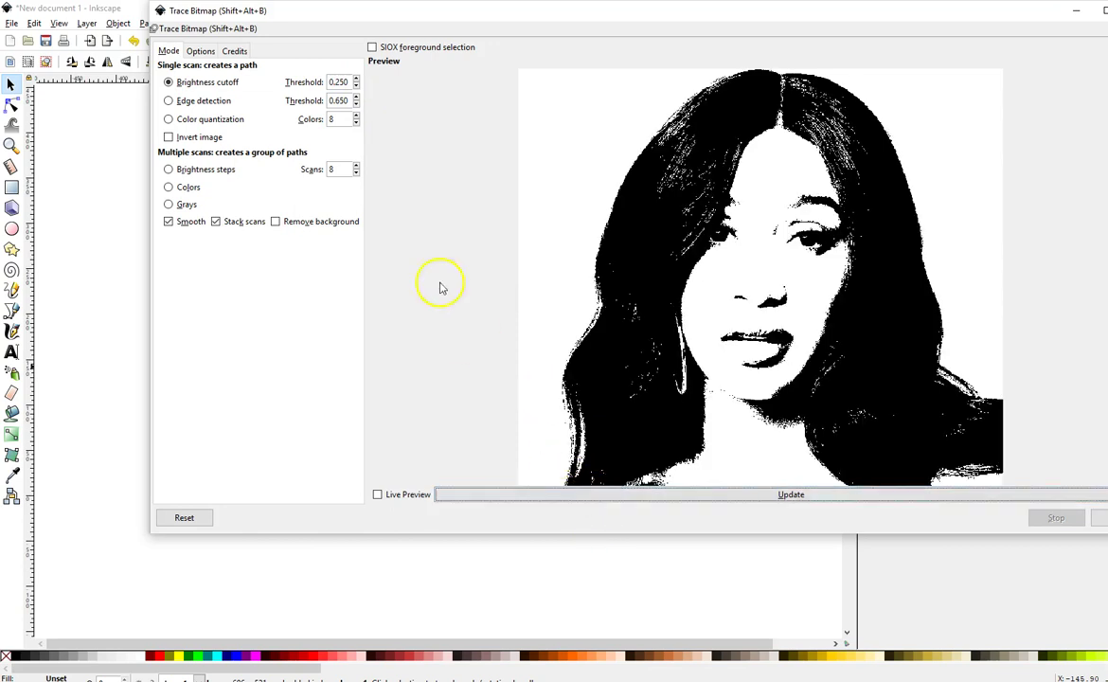
left_click(357, 79)
left_click(668, 494)
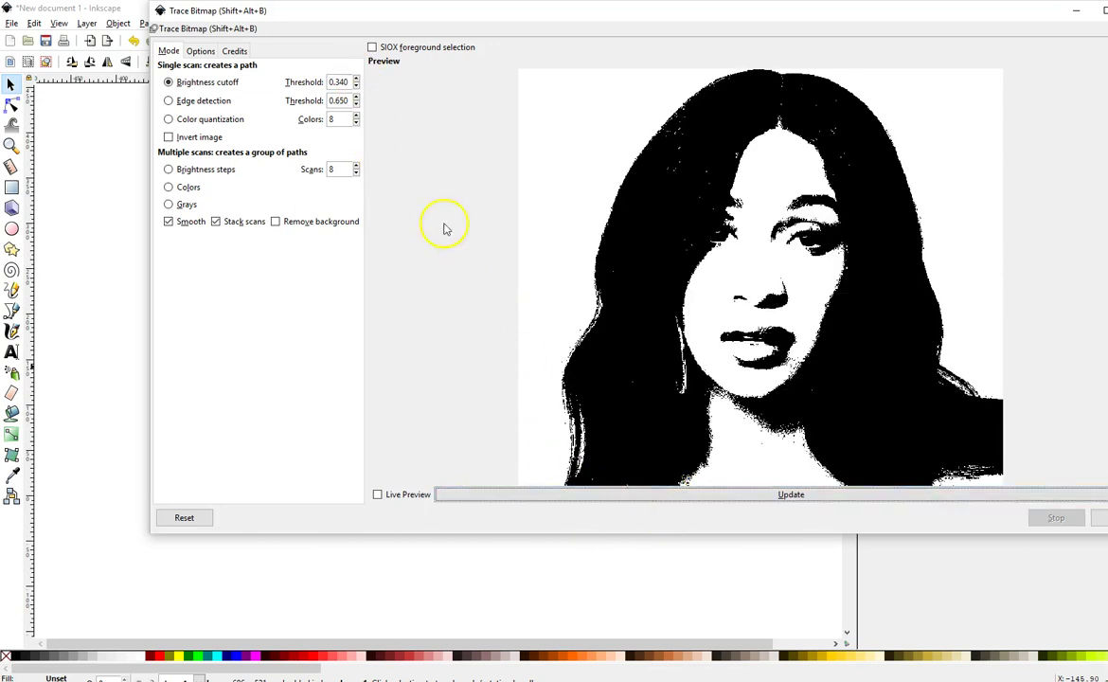
left_click(357, 86)
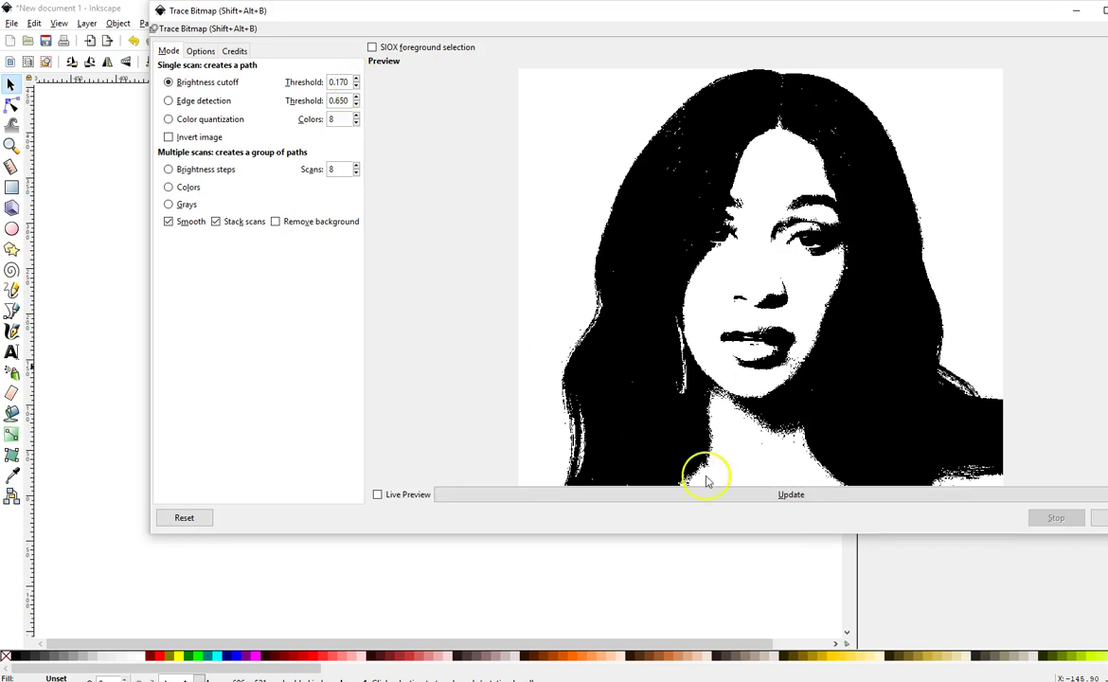
left_click(729, 497)
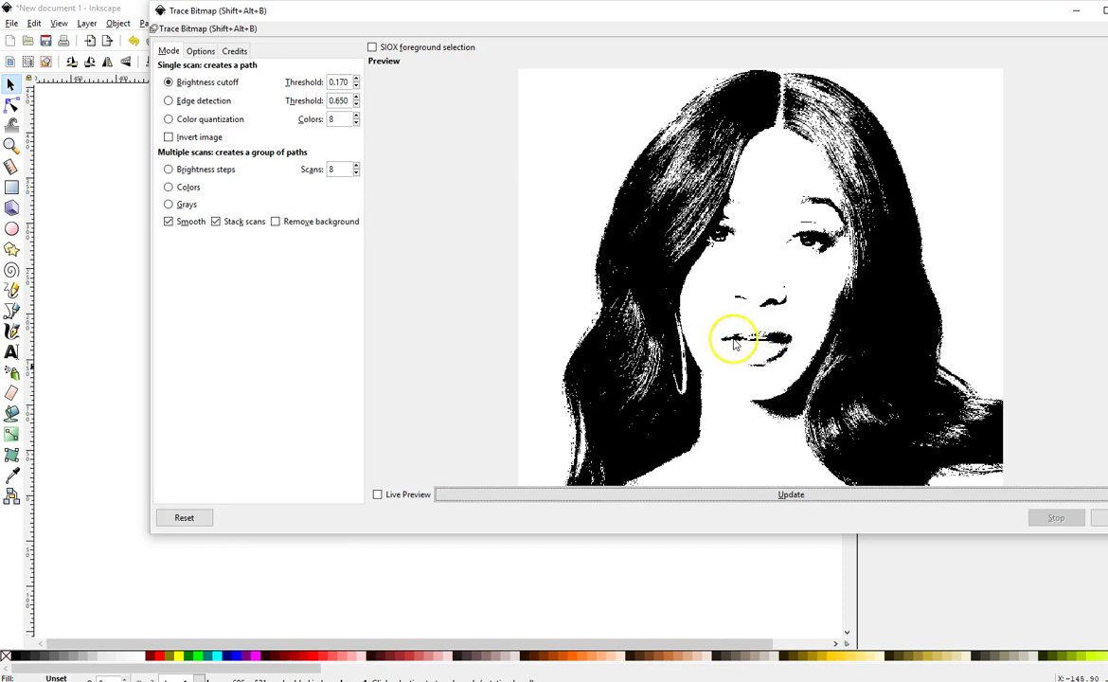
left_click(355, 79)
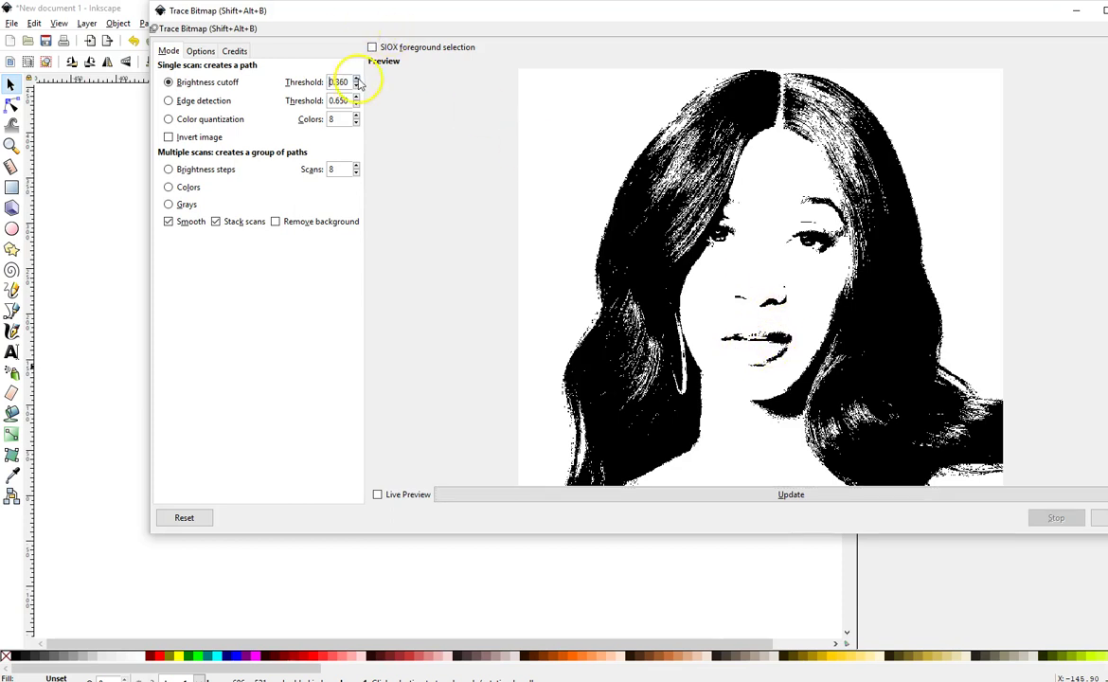
left_click(357, 79)
left_click(748, 493)
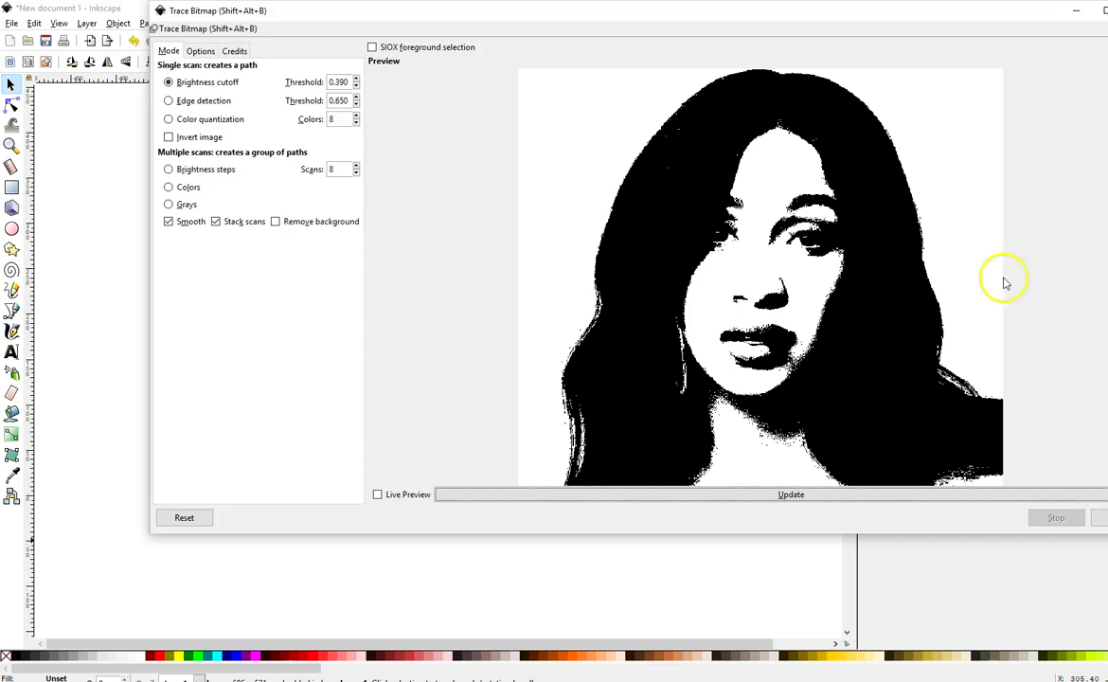
left_click_drag(944, 14, 857, 31)
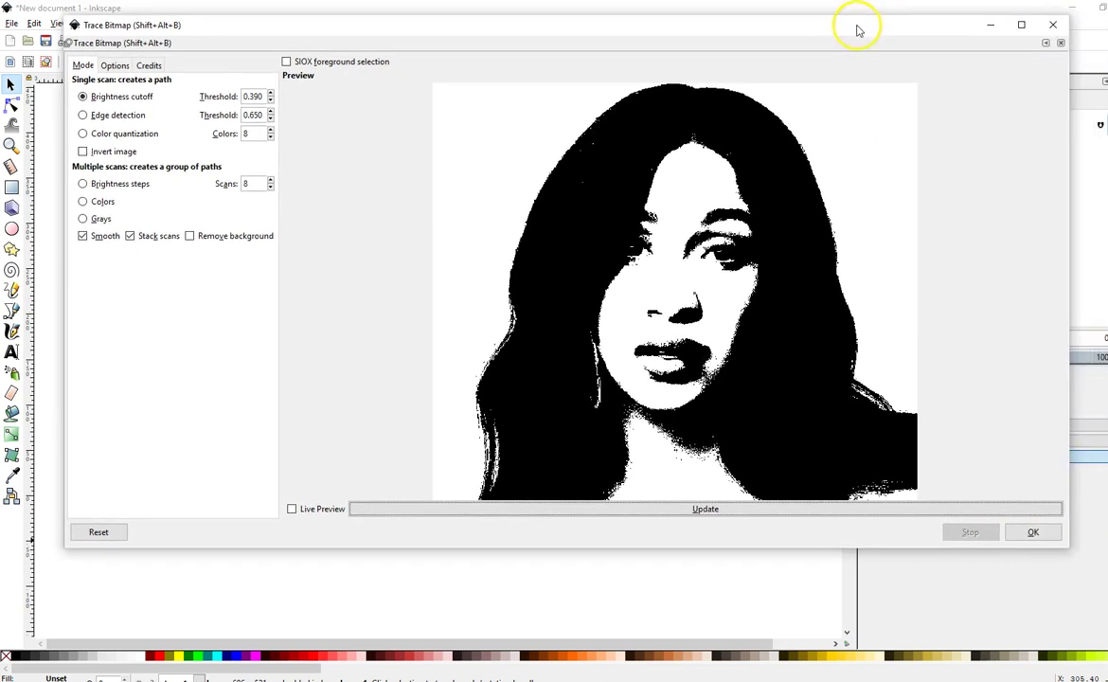
left_click(1033, 531)
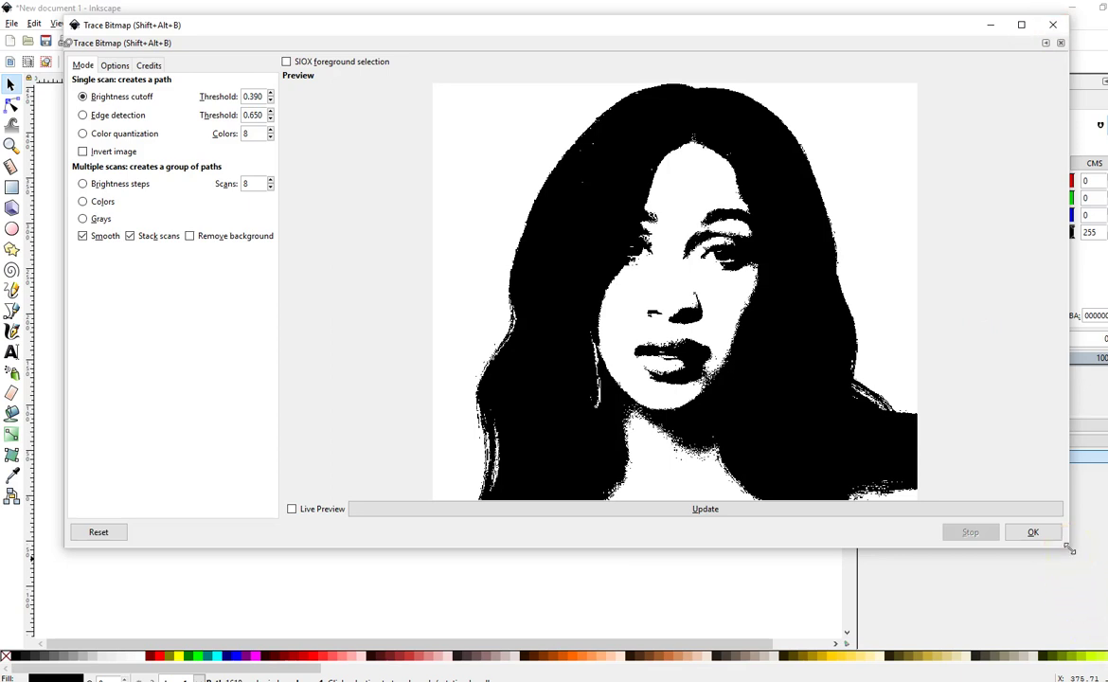
Step: Move the traced silhouette onto the page and enlarge the Inkscape window to fill the screen
left_click(1054, 28)
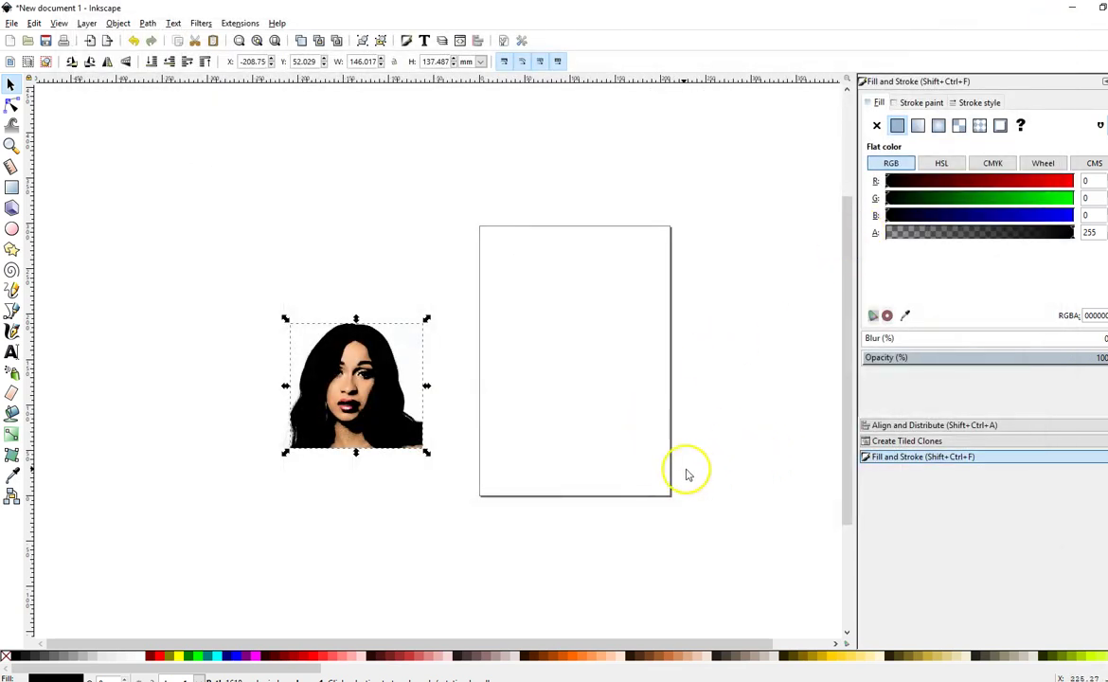
mouse_move(389, 427)
left_mouse_down()
mouse_move(643, 352)
mouse_move(637, 372)
mouse_move(618, 379)
left_mouse_up()
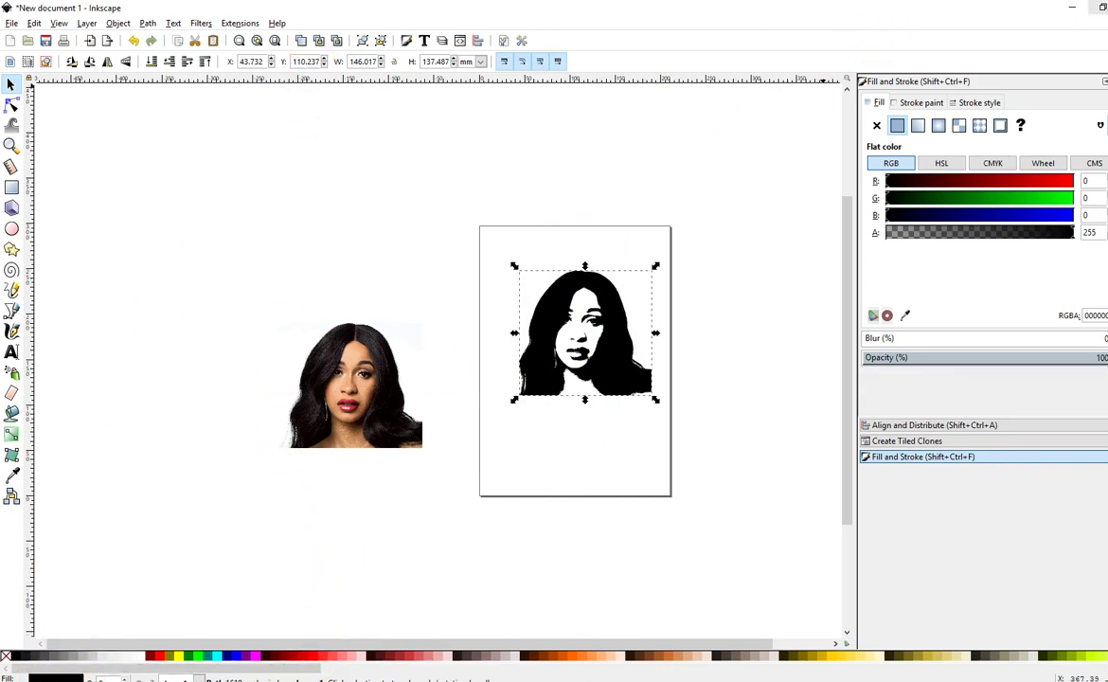
left_click(1101, 9)
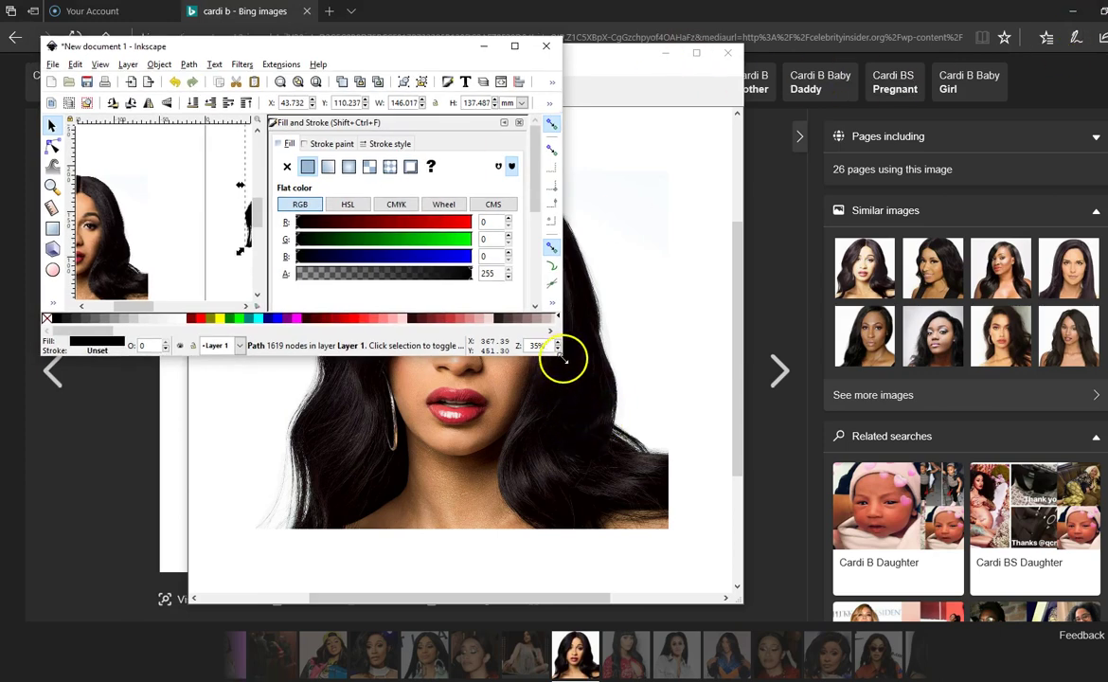
left_click_drag(563, 358, 1098, 673)
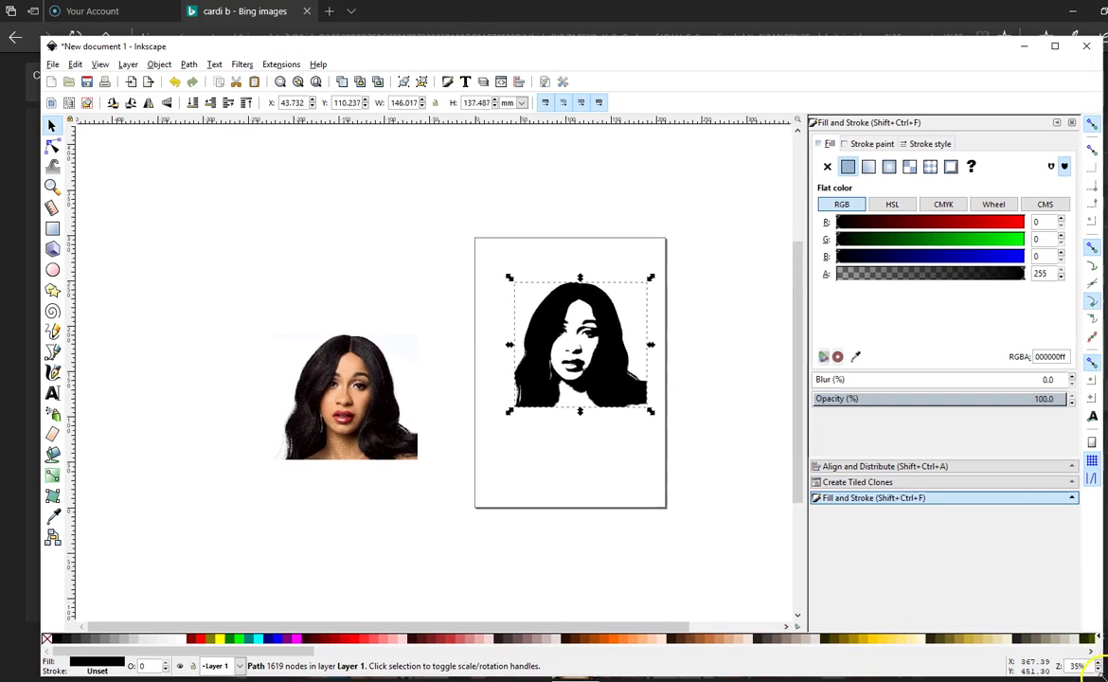
left_click_drag(143, 51, 113, 40)
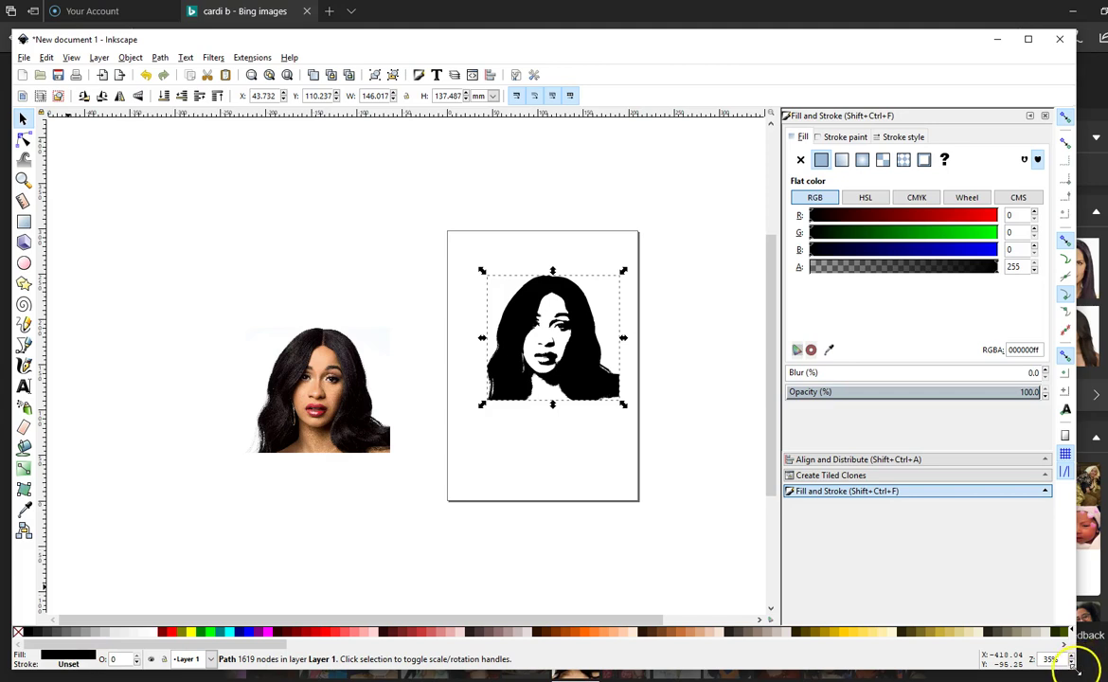
left_click_drag(1077, 666, 1098, 680)
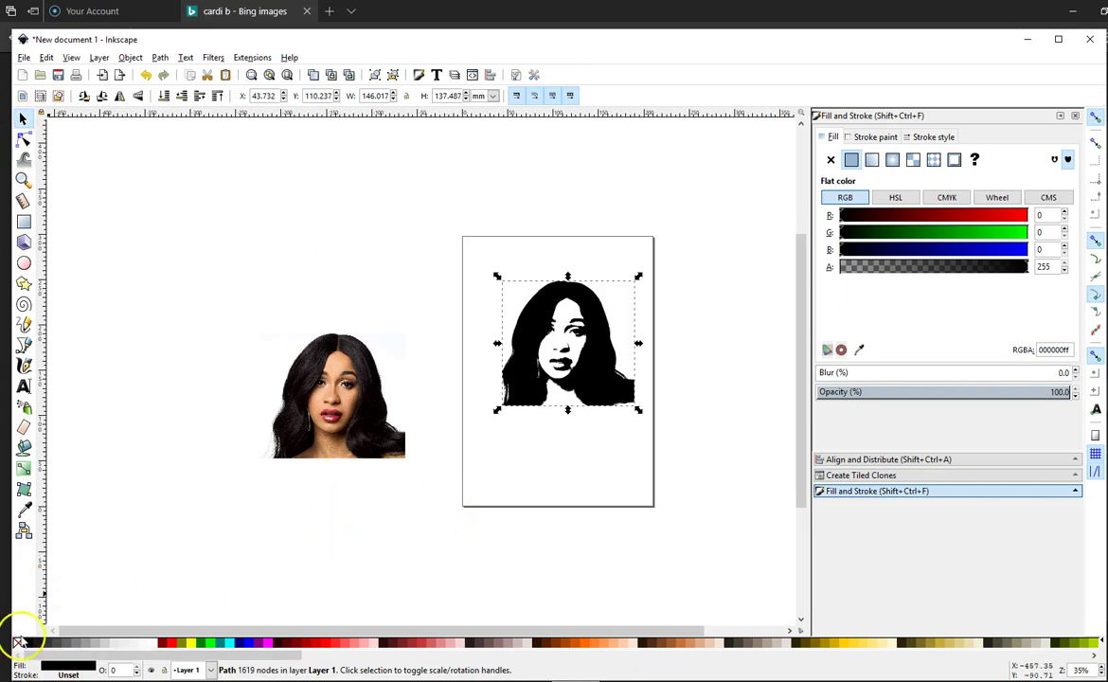
Step: Give the silhouette a black outline and delete the original colour photo
left_click(28, 644, "shift")
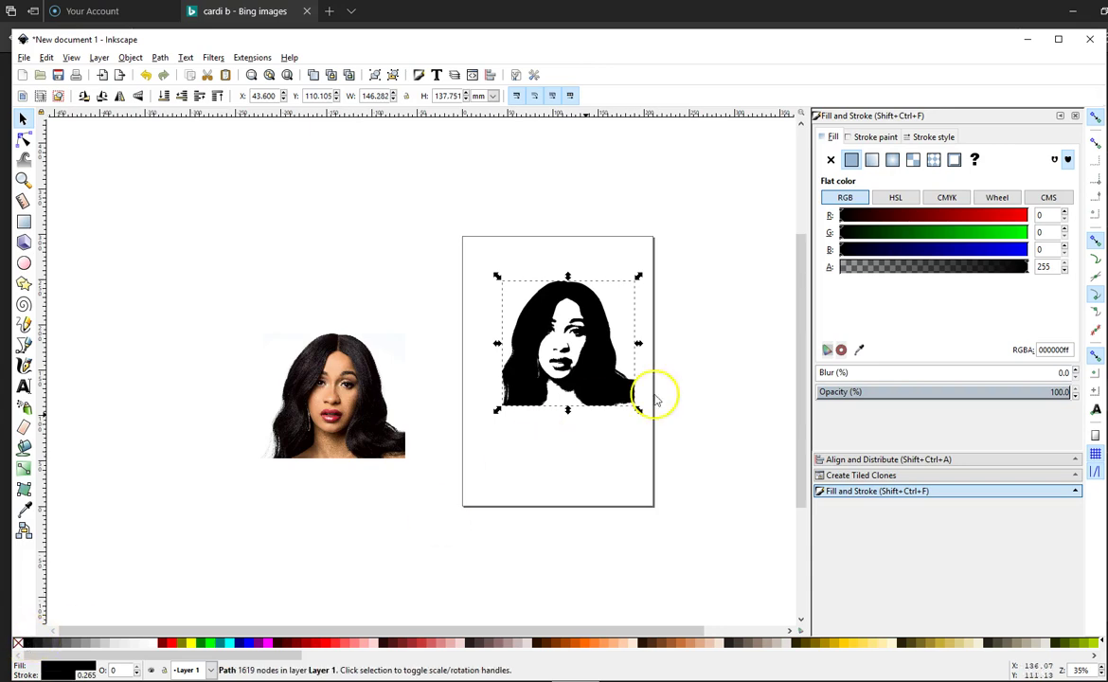
left_click(308, 384)
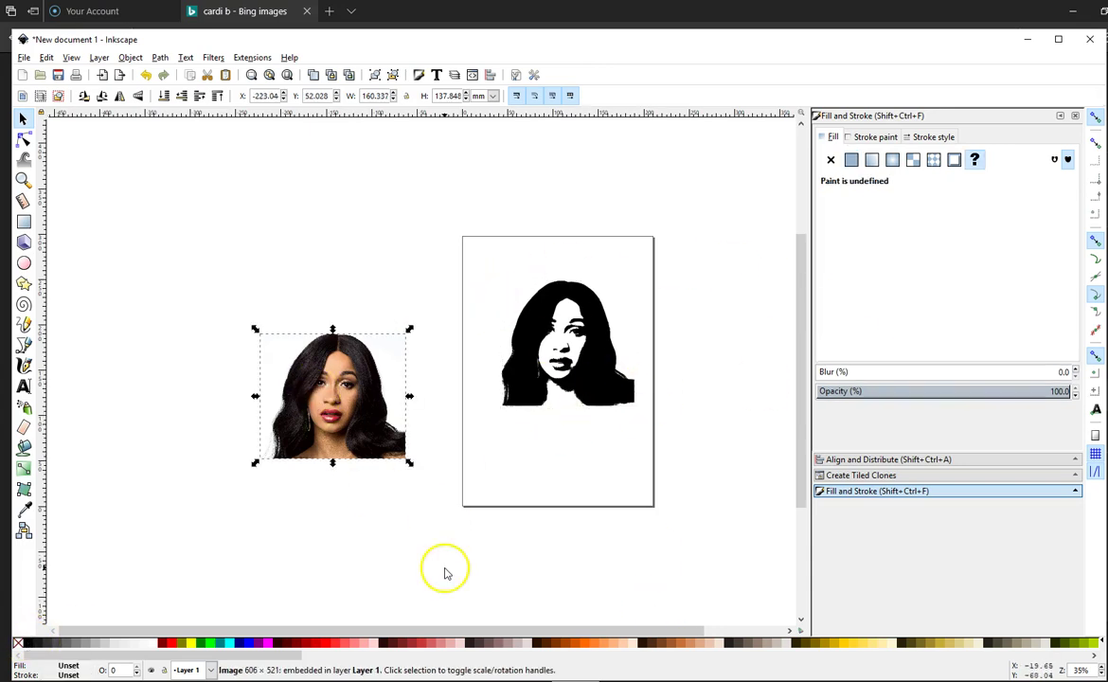
key("Delete")
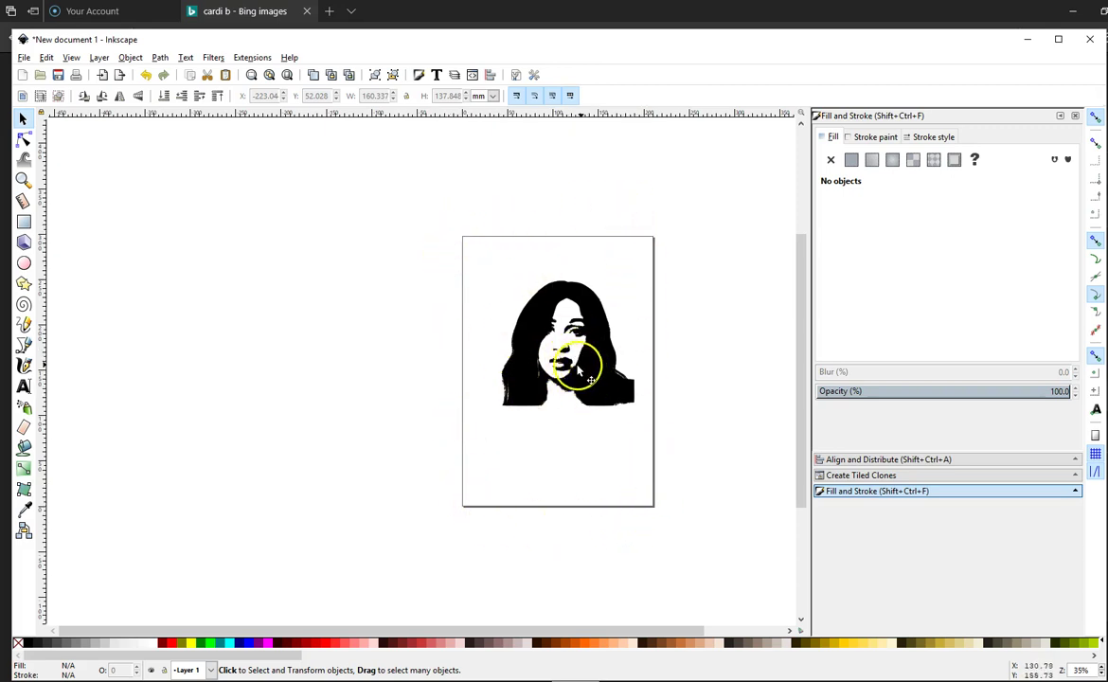
mouse_move(582, 366)
left_mouse_down()
mouse_move(339, 376)
mouse_move(591, 365)
left_mouse_up()
left_click(388, 365)
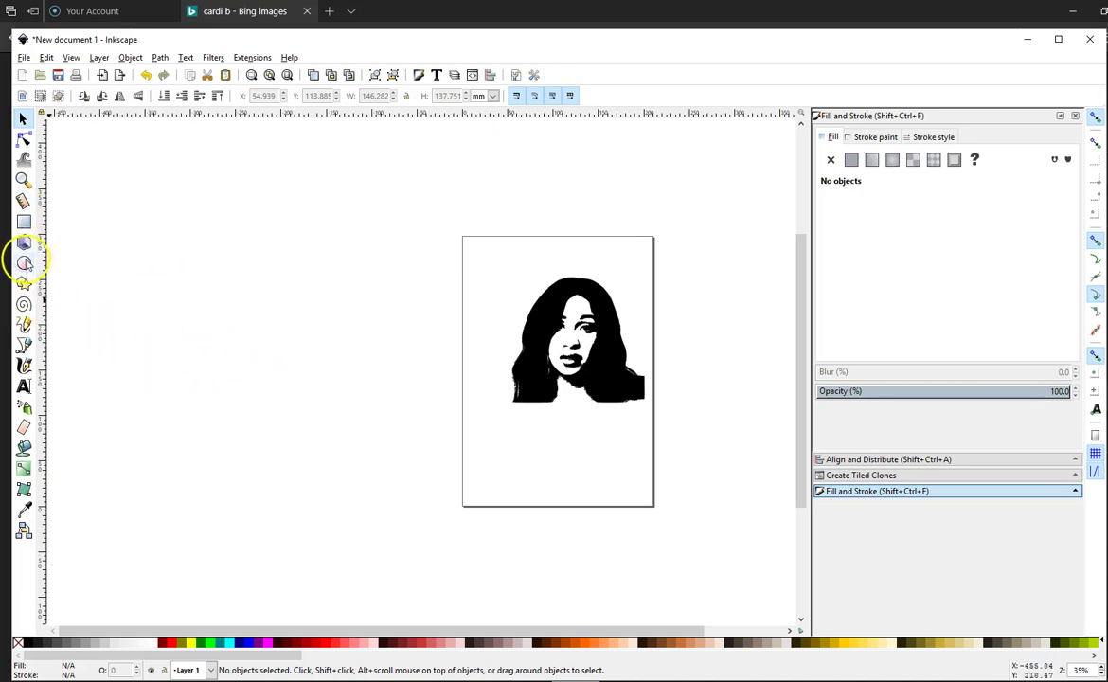
Step: Draw a straight diagonal line to the left of the page with the Bezier tool
left_click(23, 349)
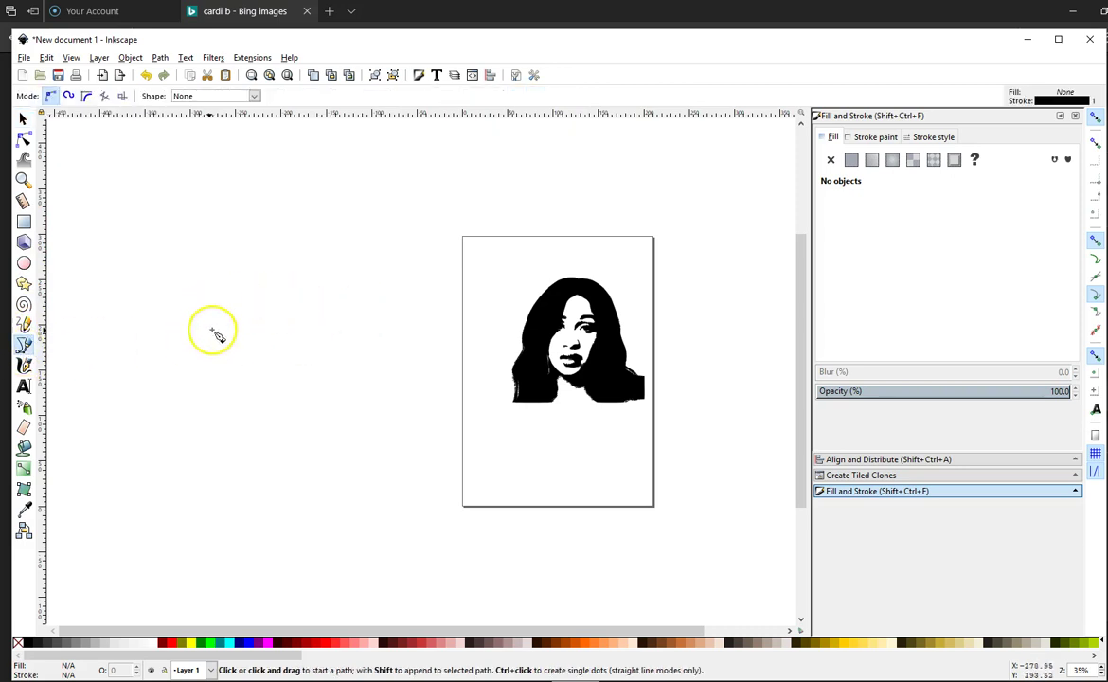
left_click(177, 262)
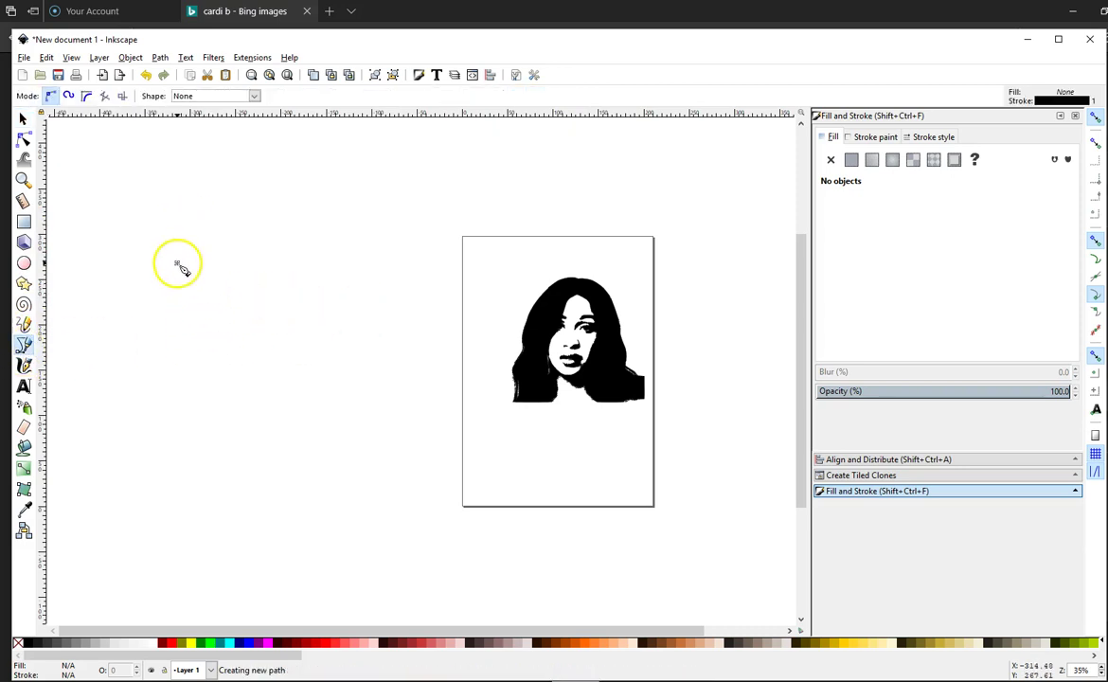
left_click(427, 180)
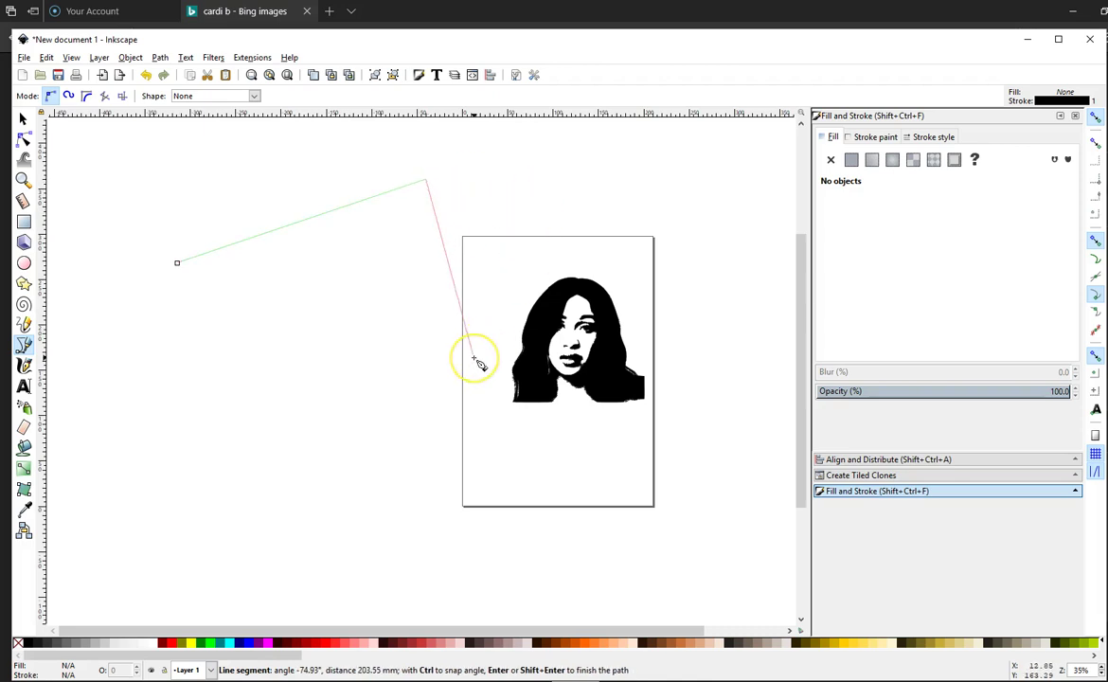
key("Return")
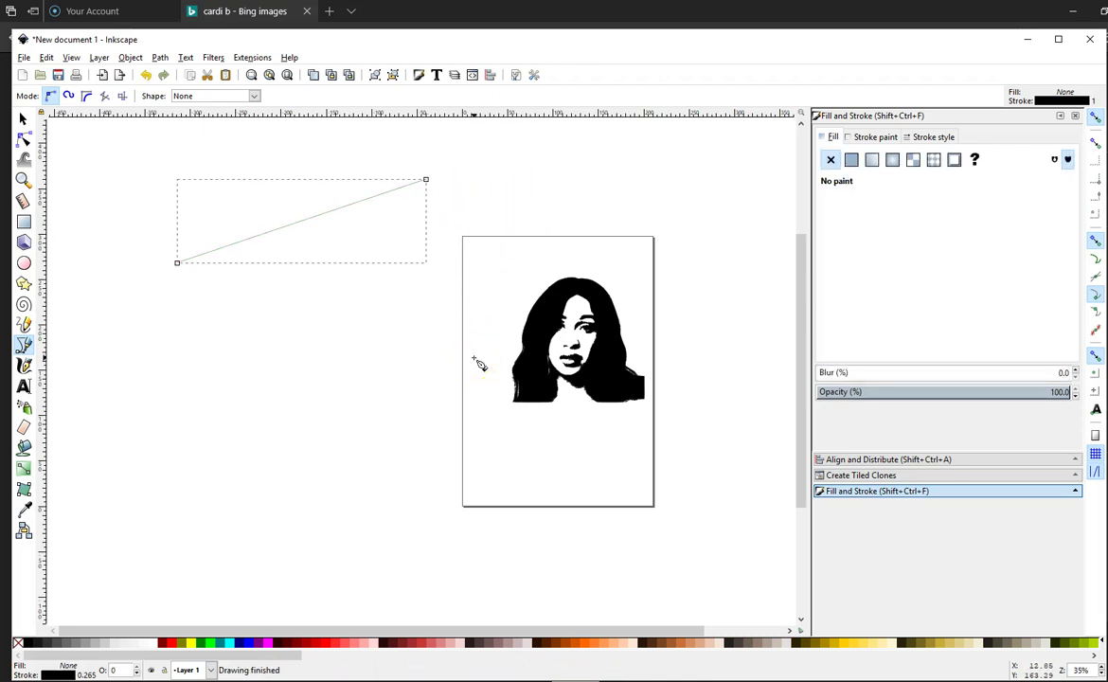
Step: Draw a smooth three-node wavy curve below the straight line
left_click_drag(131, 363, 201, 367)
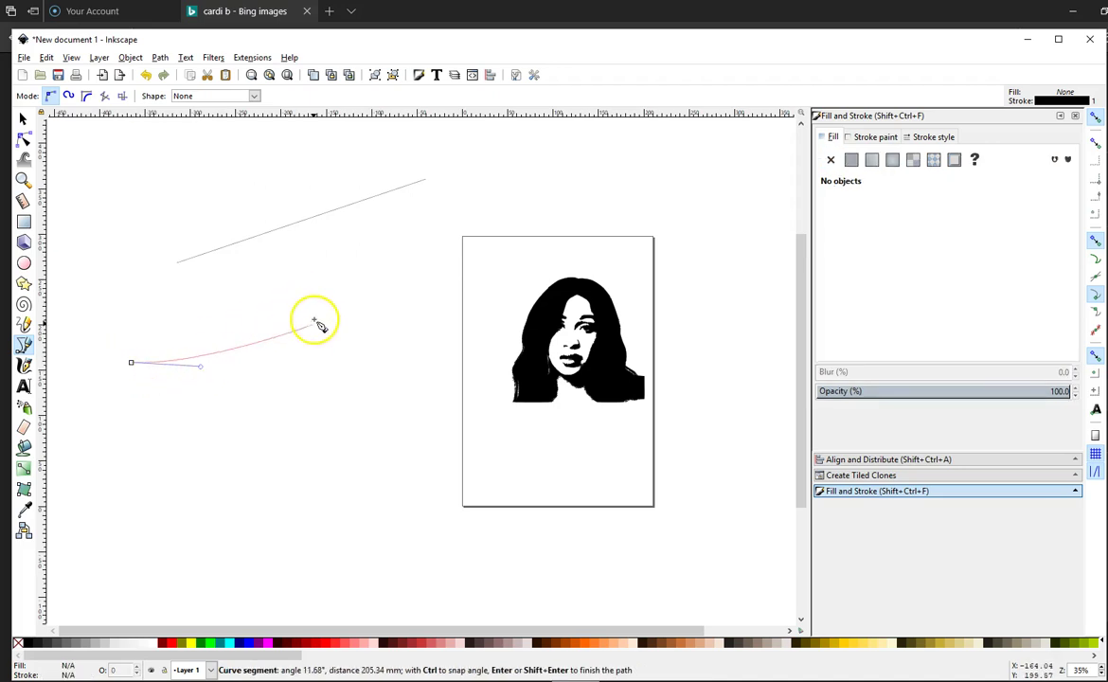
left_click_drag(320, 298, 384, 318)
left_click_drag(408, 245, 451, 228)
right_click(546, 223)
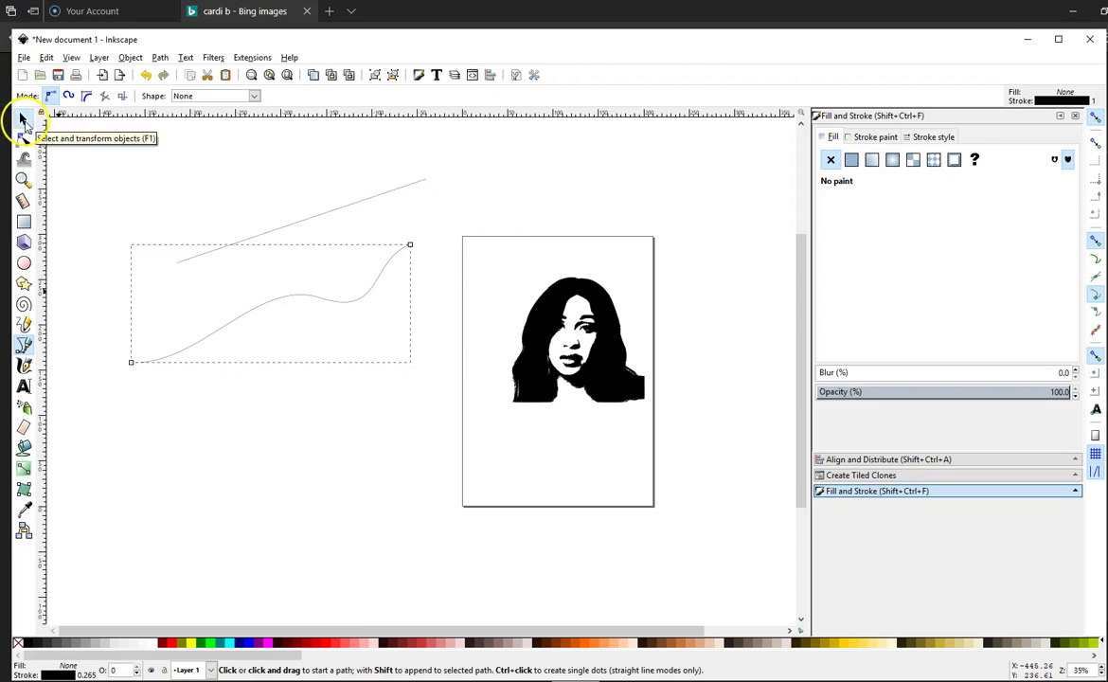
left_click(23, 120)
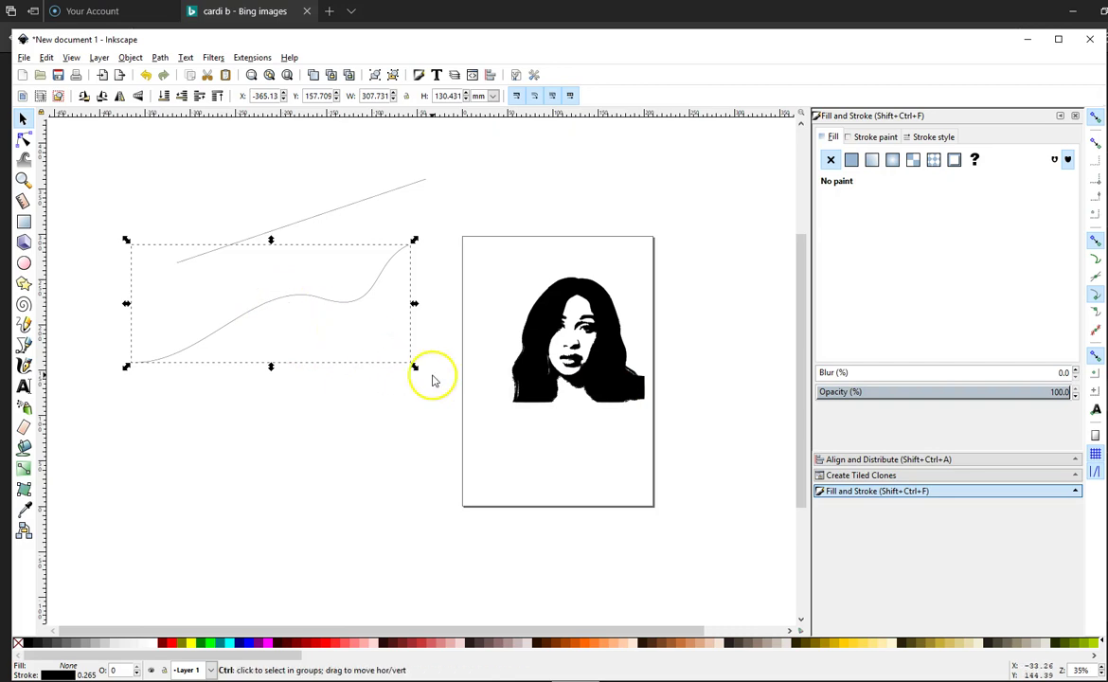
Step: Duplicate the wavy curve below the original and delete the stray straight line
right_click(339, 305)
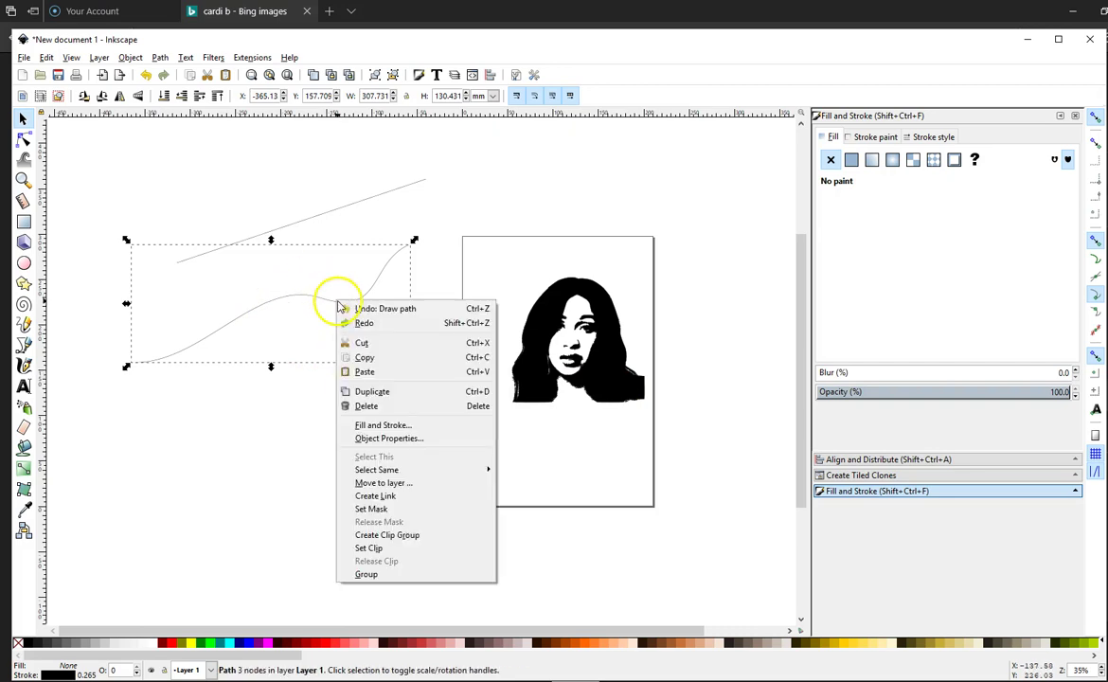
left_click(465, 390)
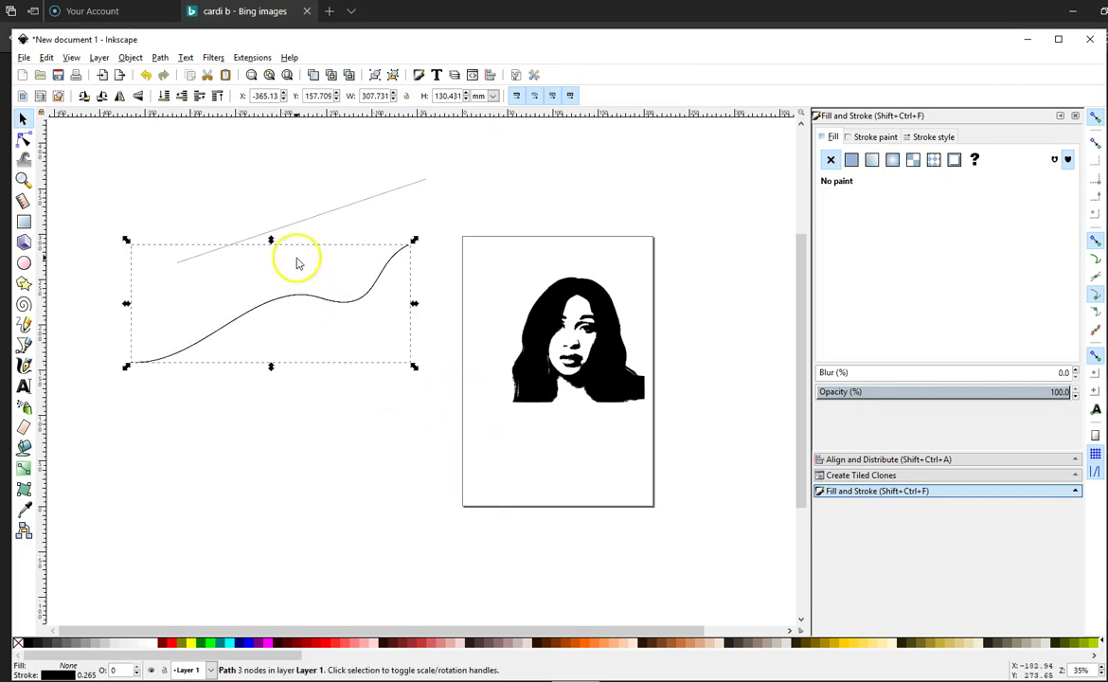
left_click_drag(308, 299, 396, 459)
left_click(113, 291)
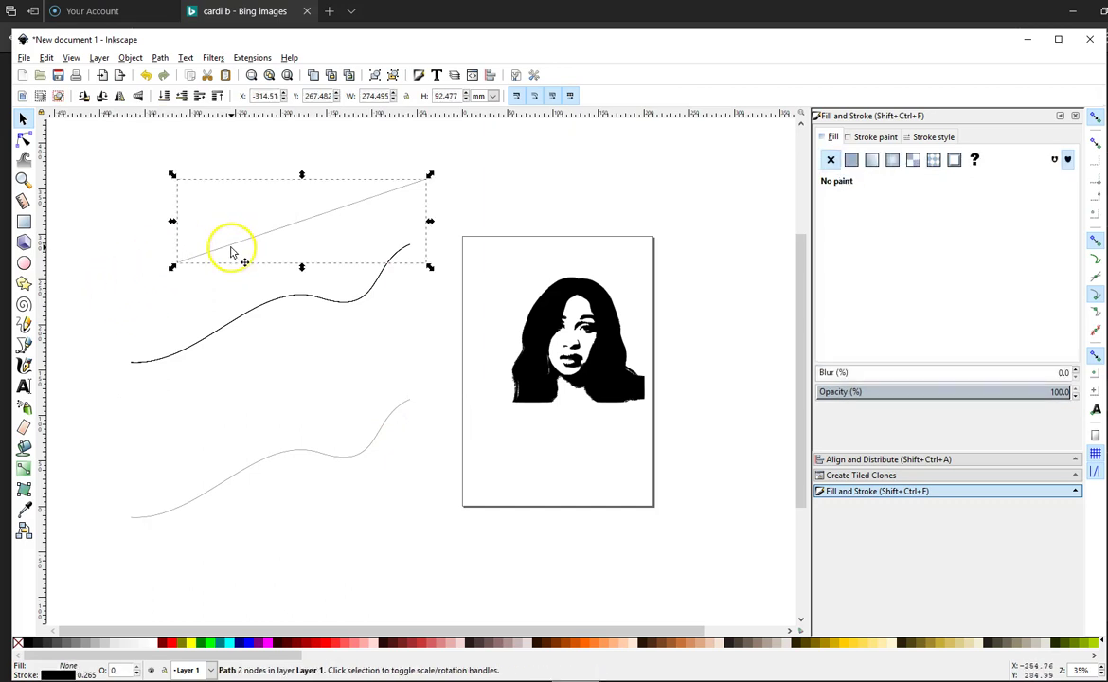
key("Delete")
Step: Distribute the twelve wavy lines evenly from top to bottom with Align and Distribute
mouse_move(84, 196)
left_mouse_down()
mouse_move(436, 530)
mouse_move(442, 554)
mouse_move(425, 514)
left_mouse_up()
left_click(130, 58)
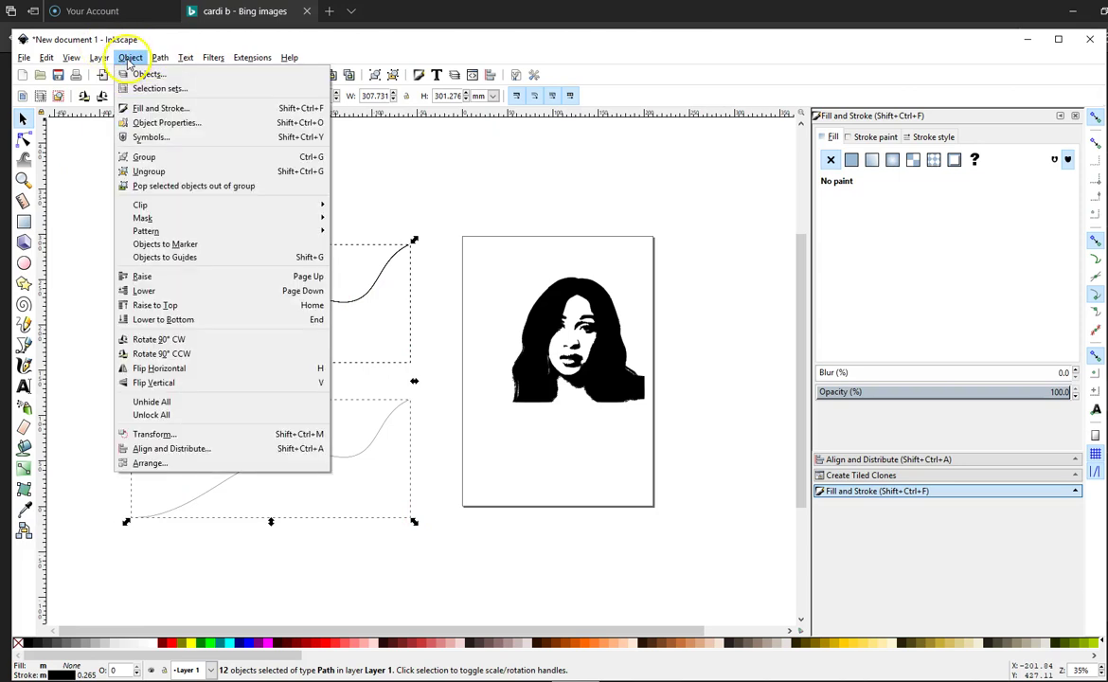
left_click(194, 448)
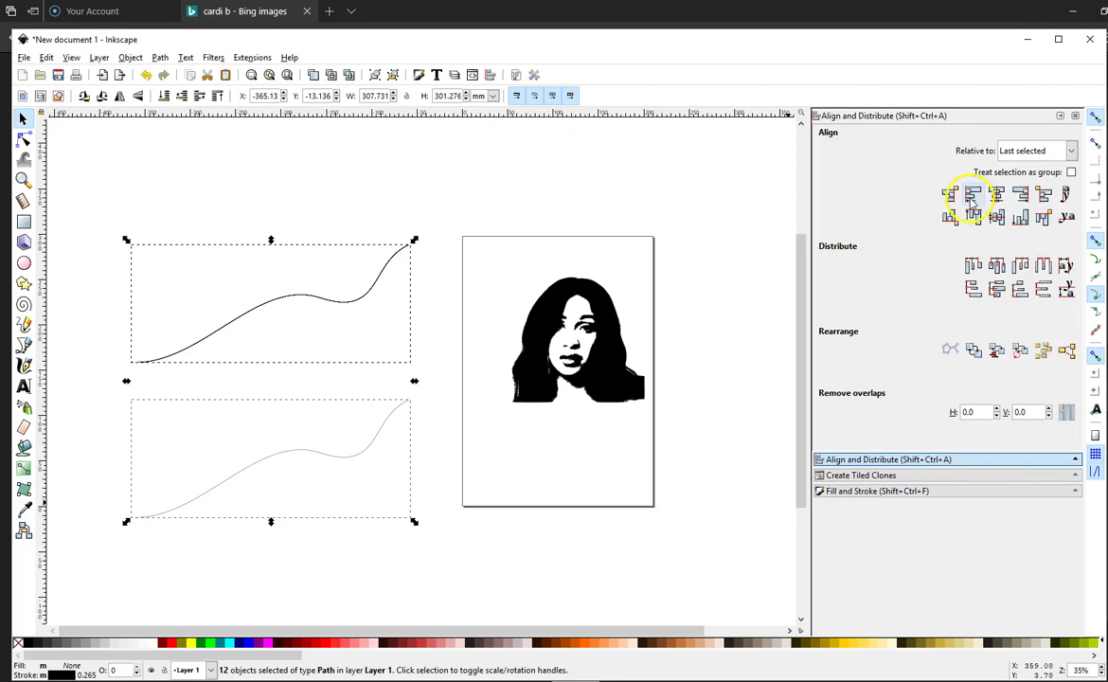
left_click(996, 291)
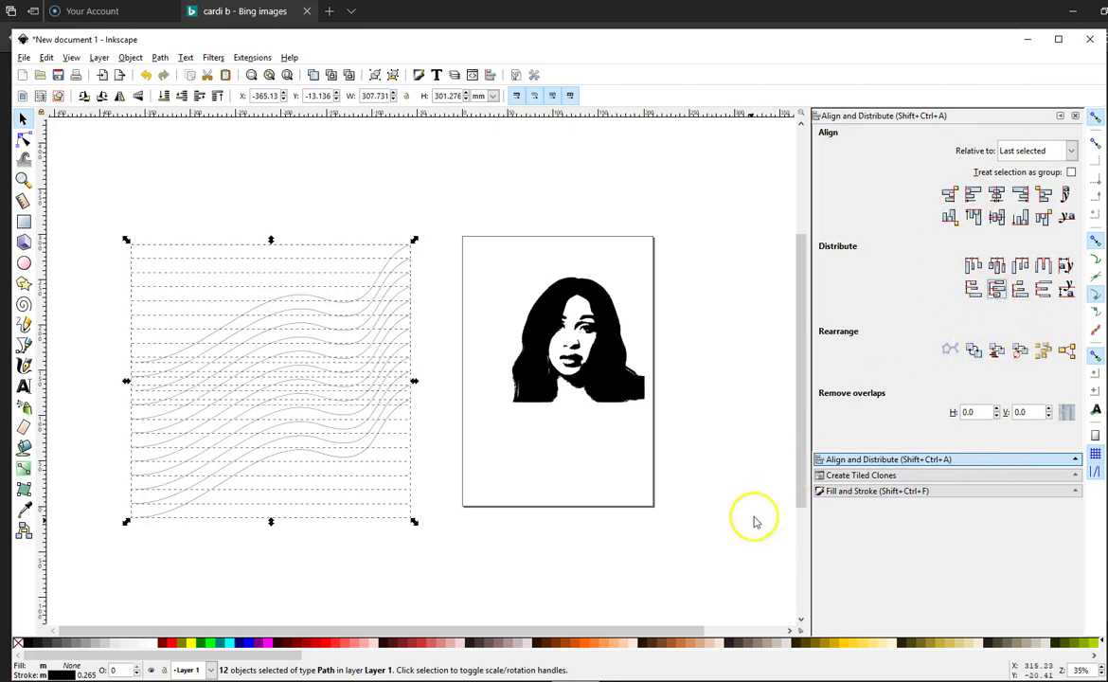
left_click(531, 573)
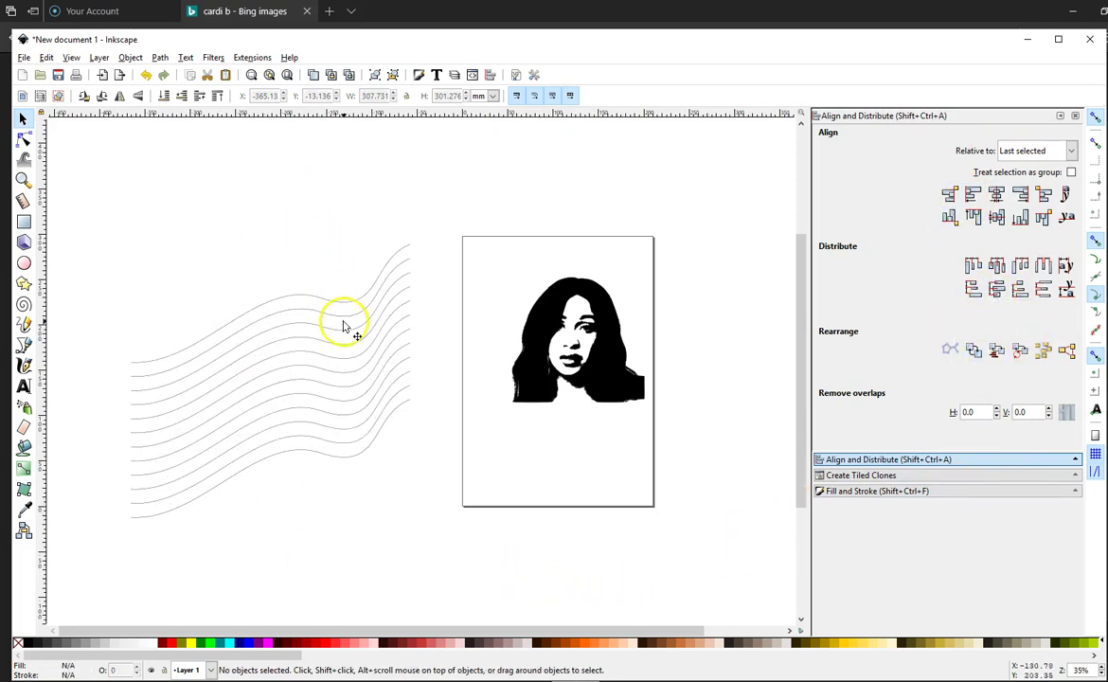
Step: Give the top three wavy lines stroke widths of 4 mm, 6 mm and 4 mm in Fill and Stroke
left_click(260, 306)
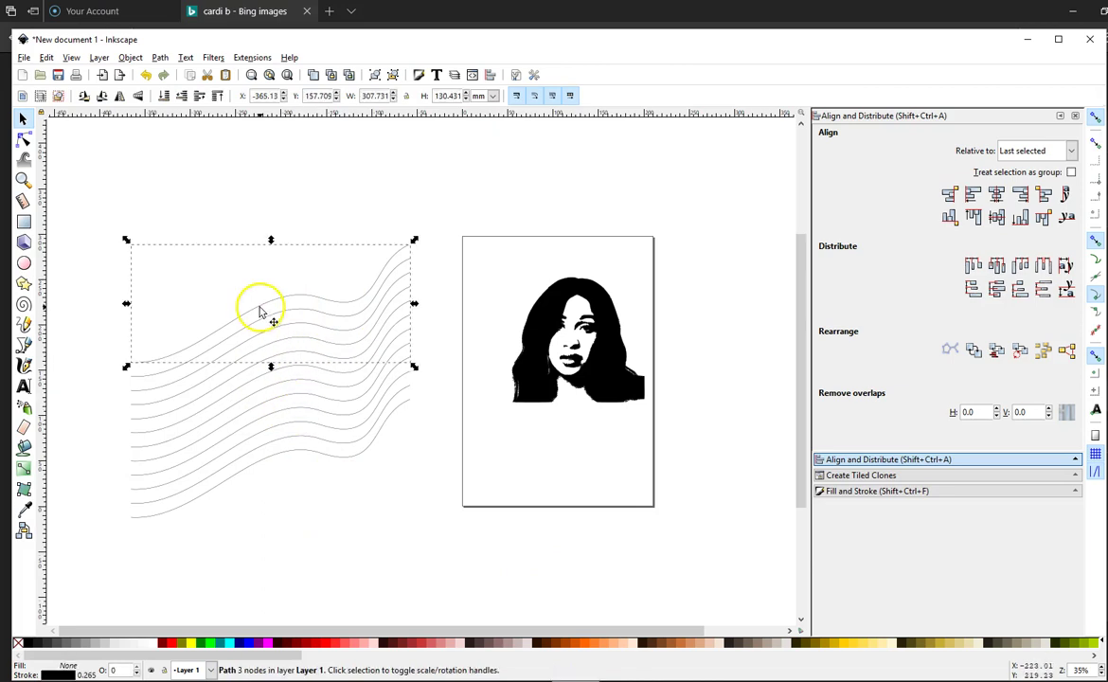
left_click(131, 58)
left_click(155, 108)
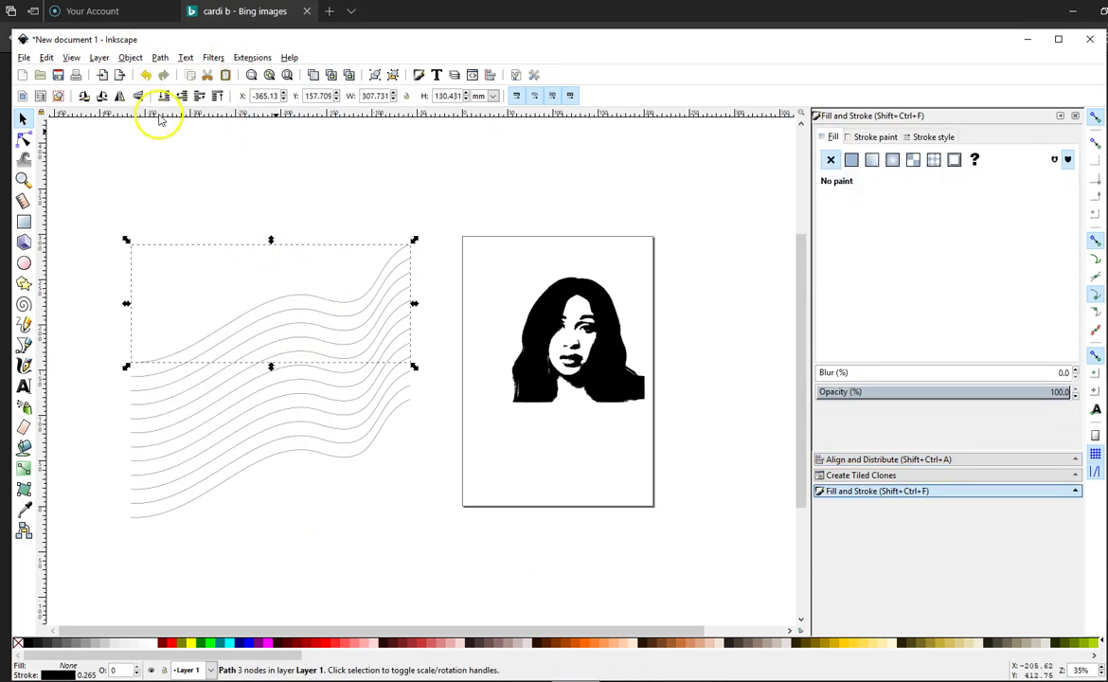
left_click(928, 138)
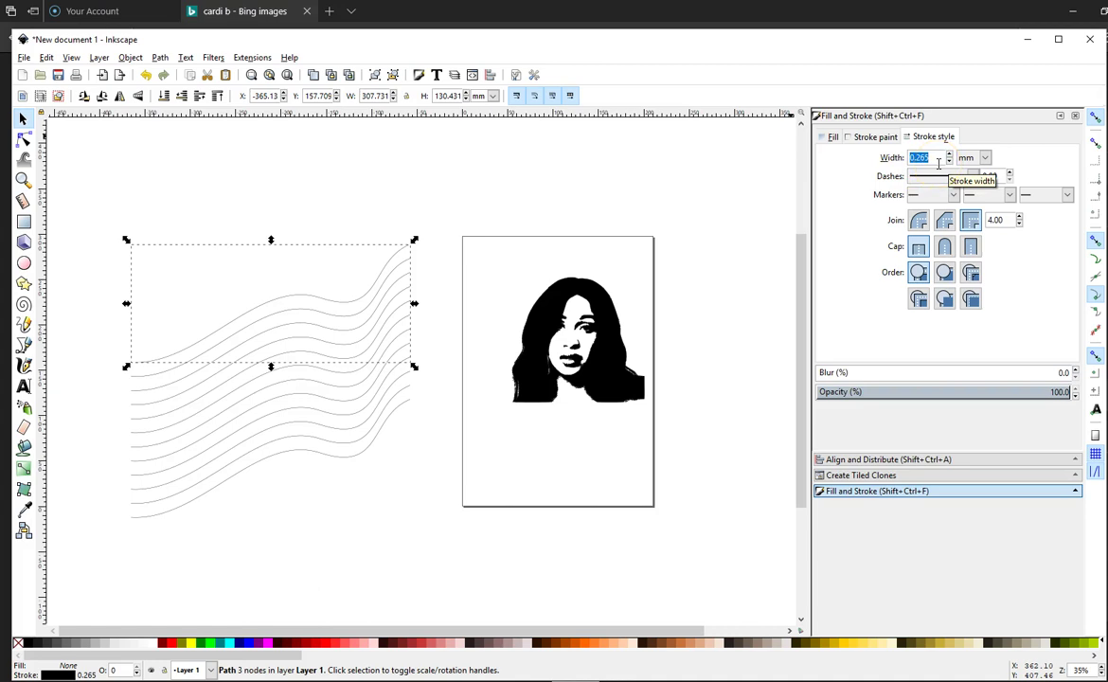
key("Return")
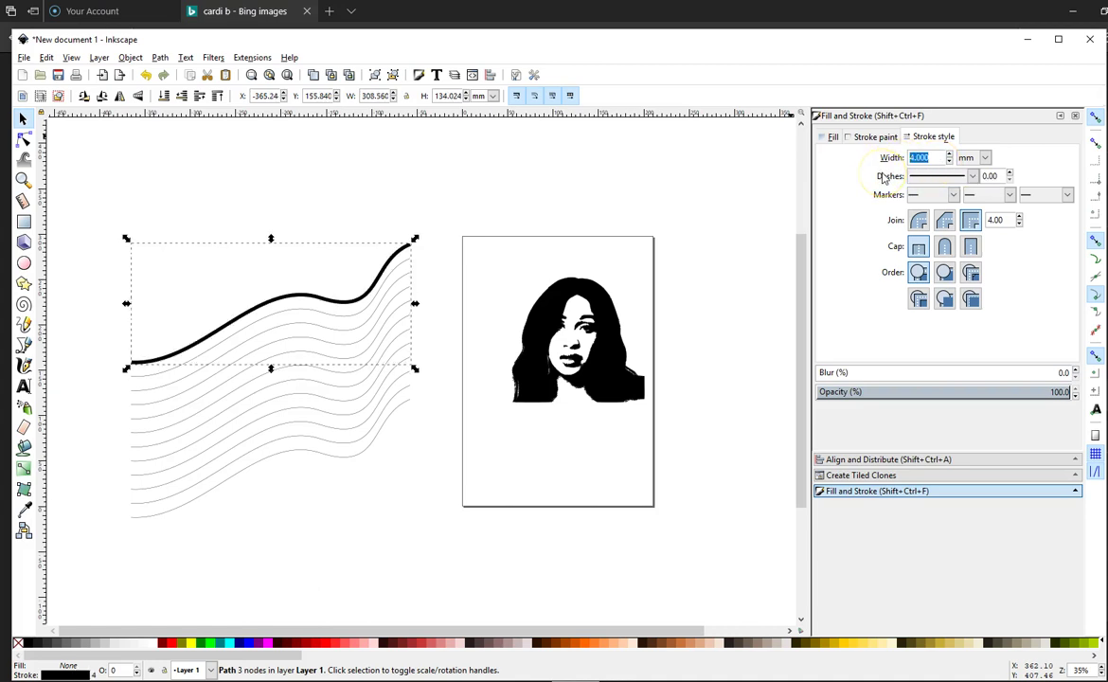
left_click(366, 296)
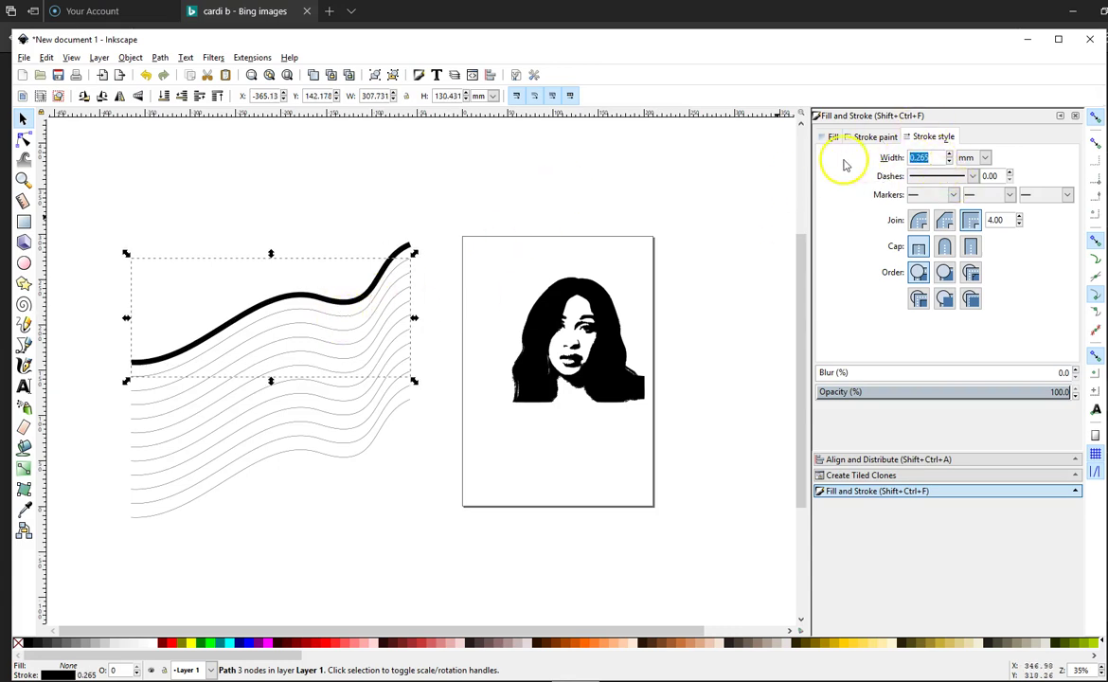
type("6")
key("Return")
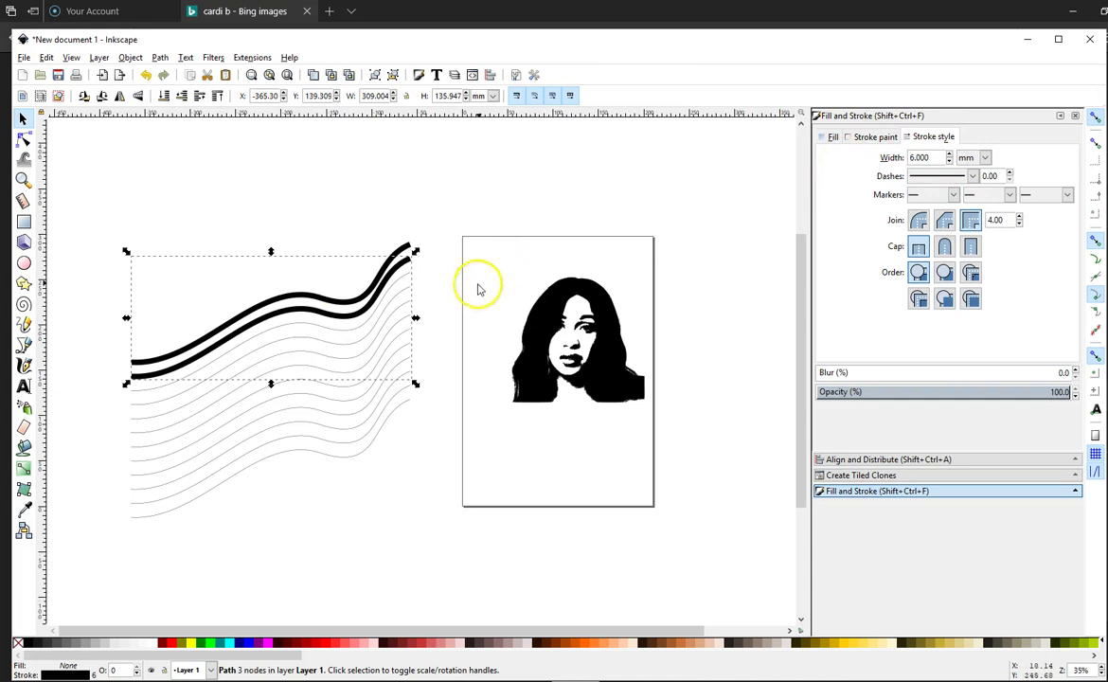
left_click(251, 341)
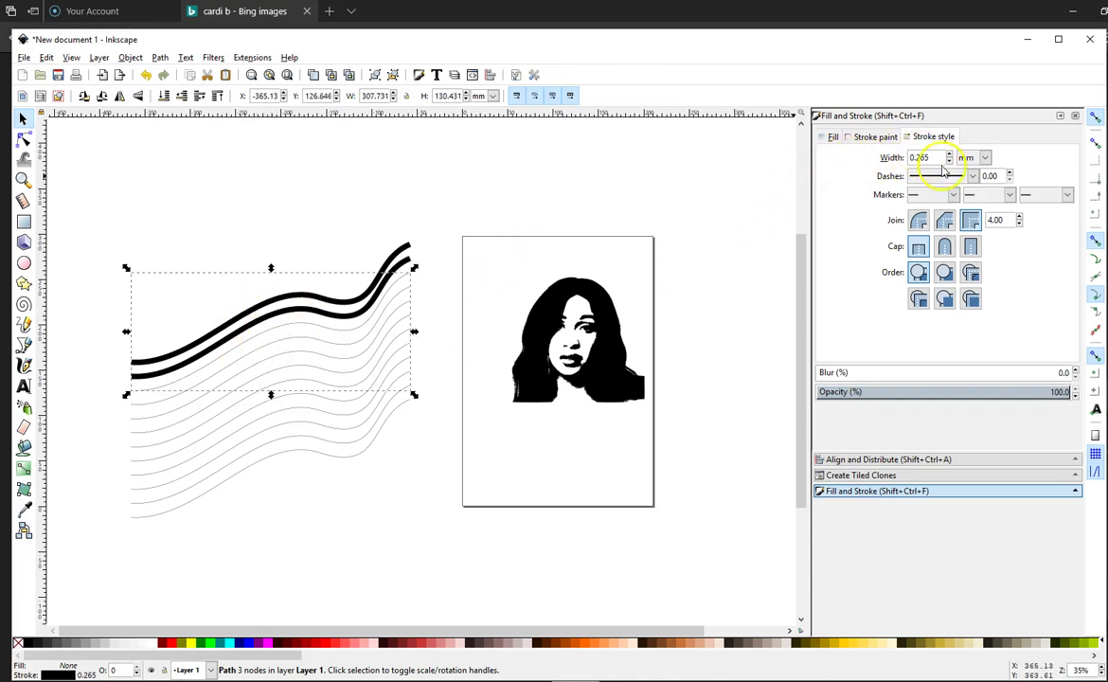
type("4")
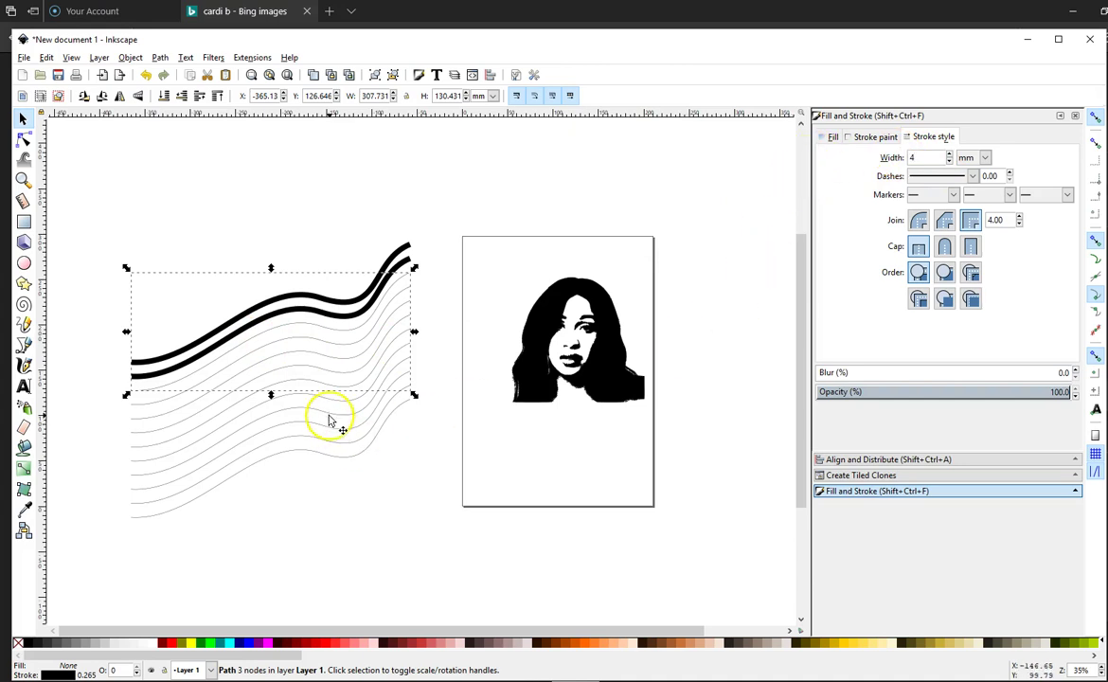
key("Return")
Step: Set waves four, five and six to 4 mm, 2 mm and 2 mm using the status-bar stroke presets
left_click(258, 353)
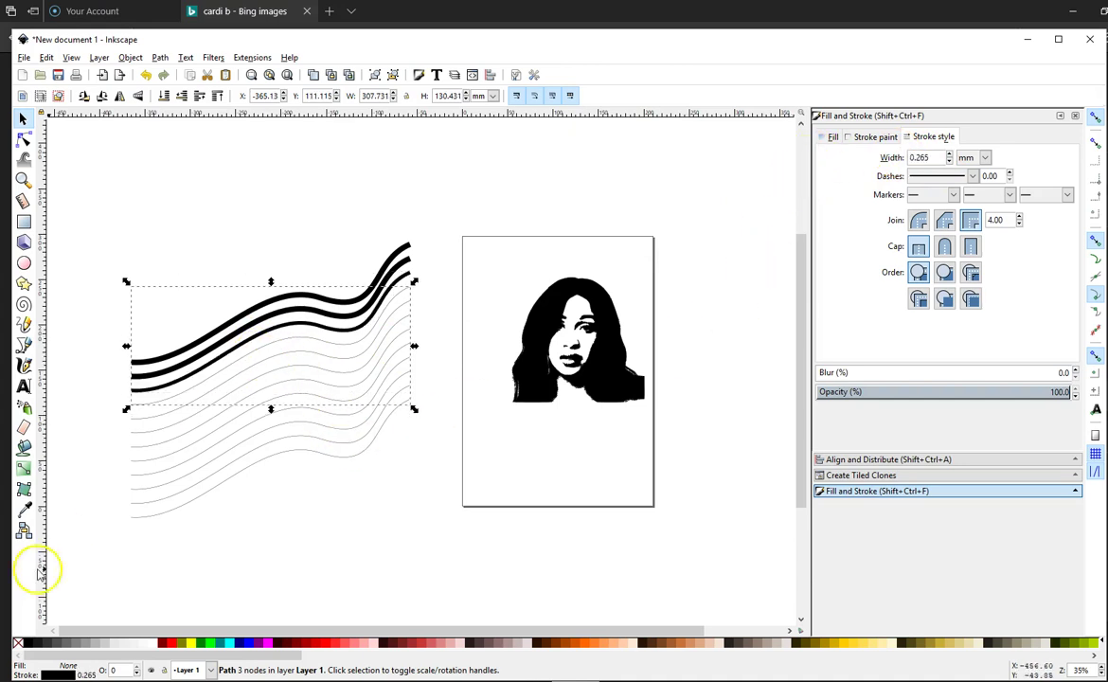
right_click(85, 673)
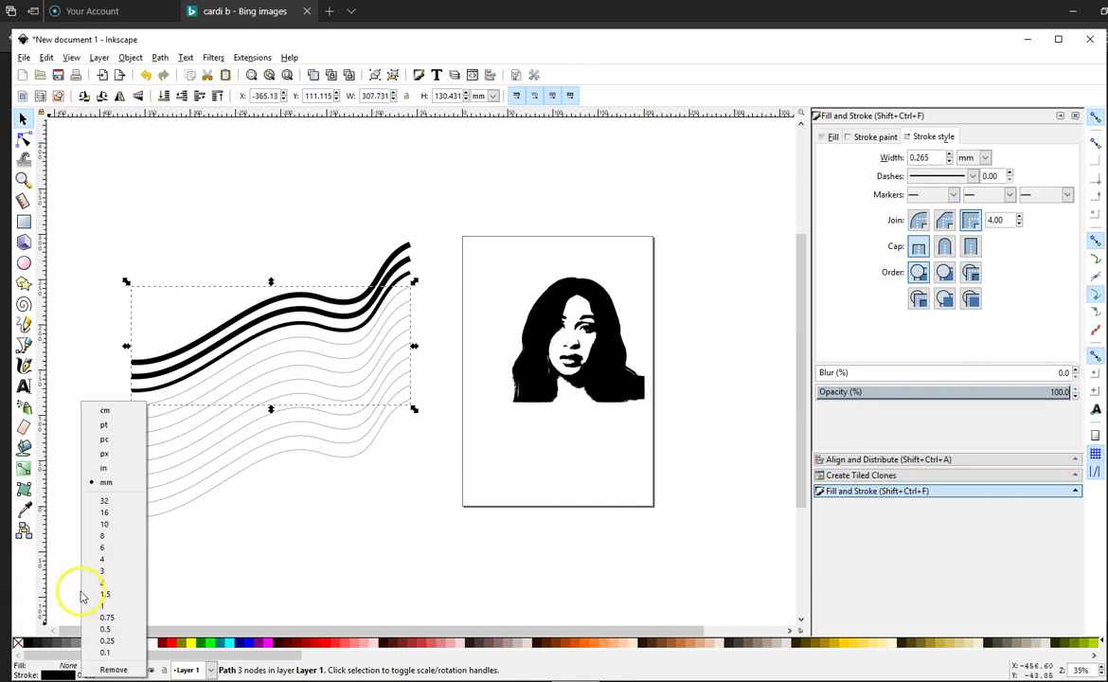
left_click(103, 559)
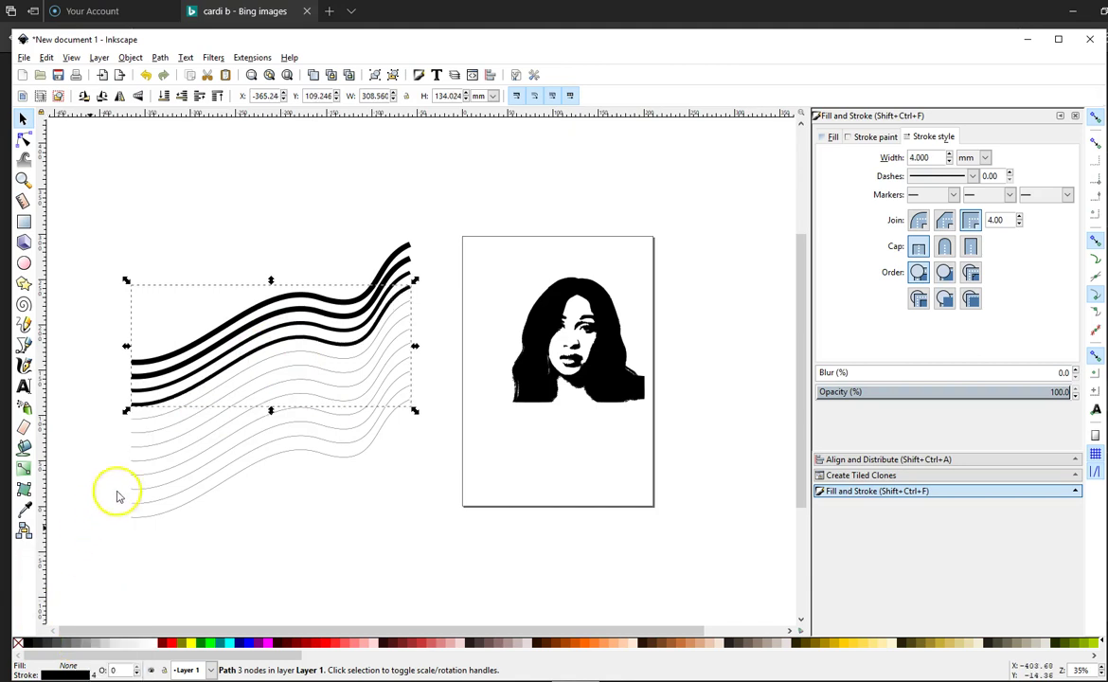
left_click(140, 422)
right_click(140, 423)
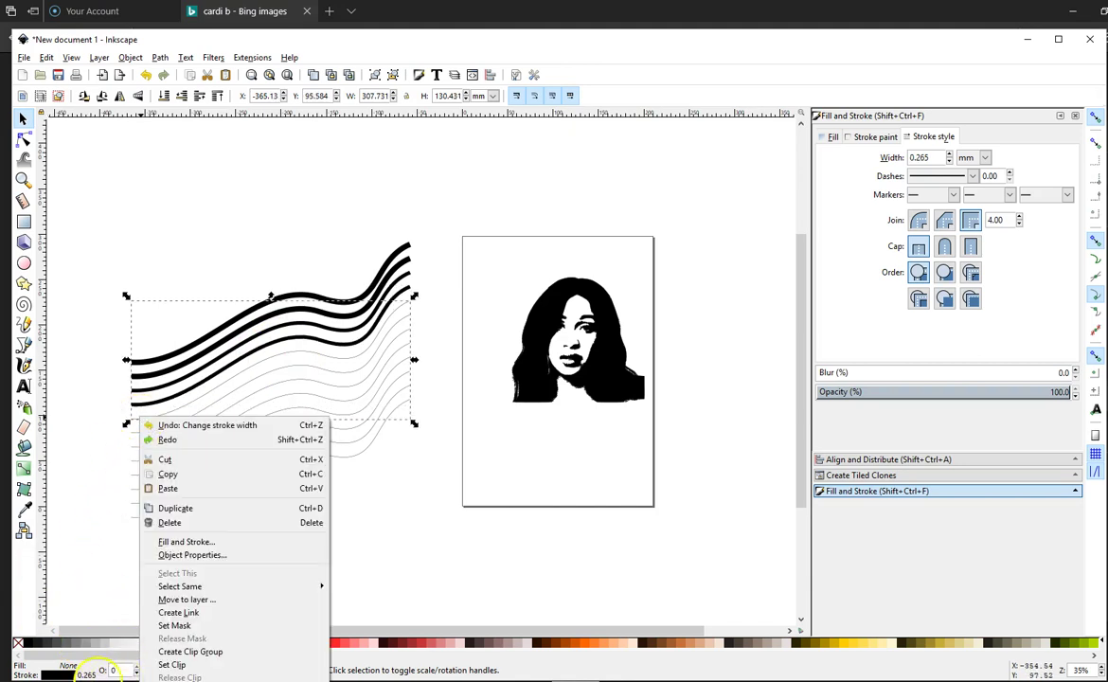
left_click(85, 673)
right_click(85, 673)
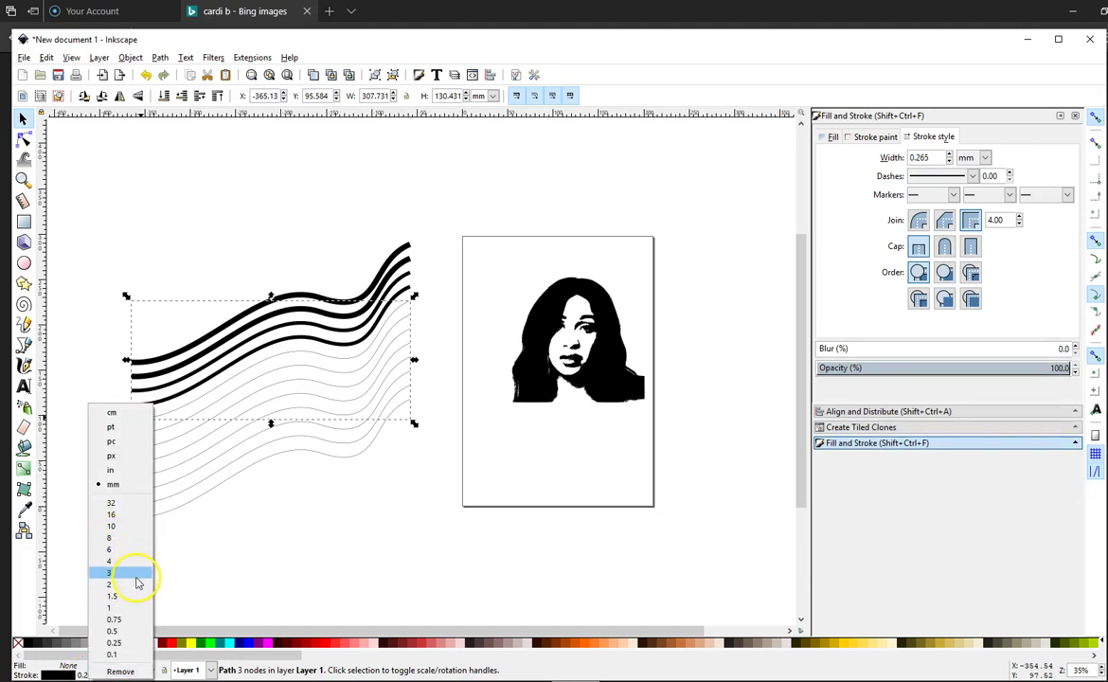
left_click(135, 587)
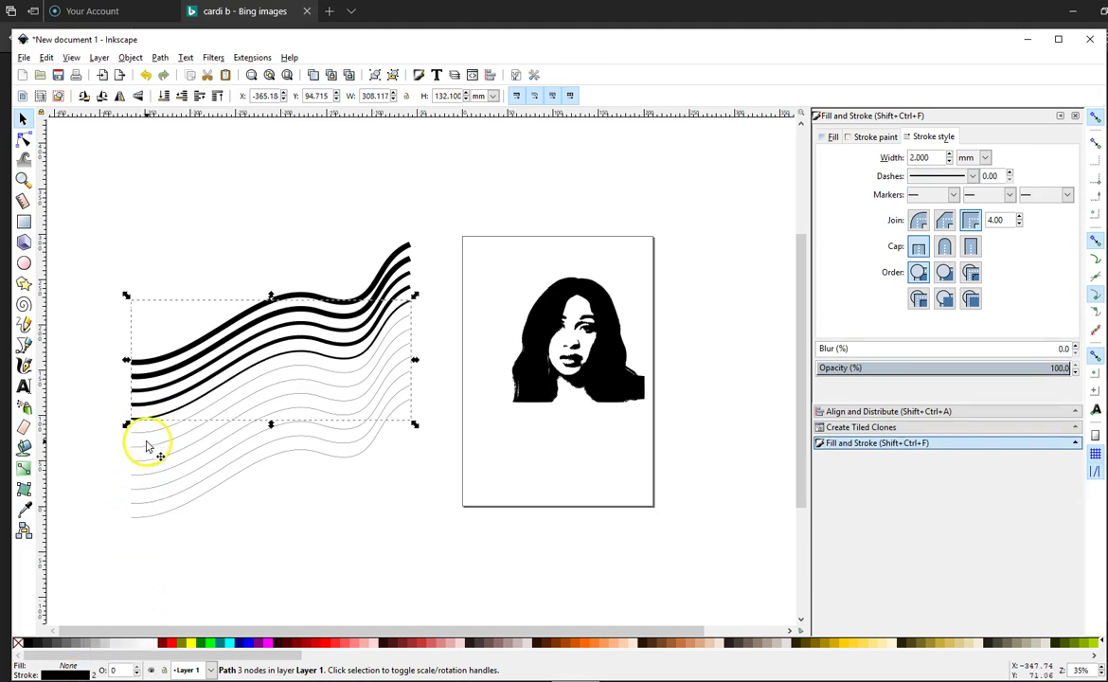
left_click(142, 440)
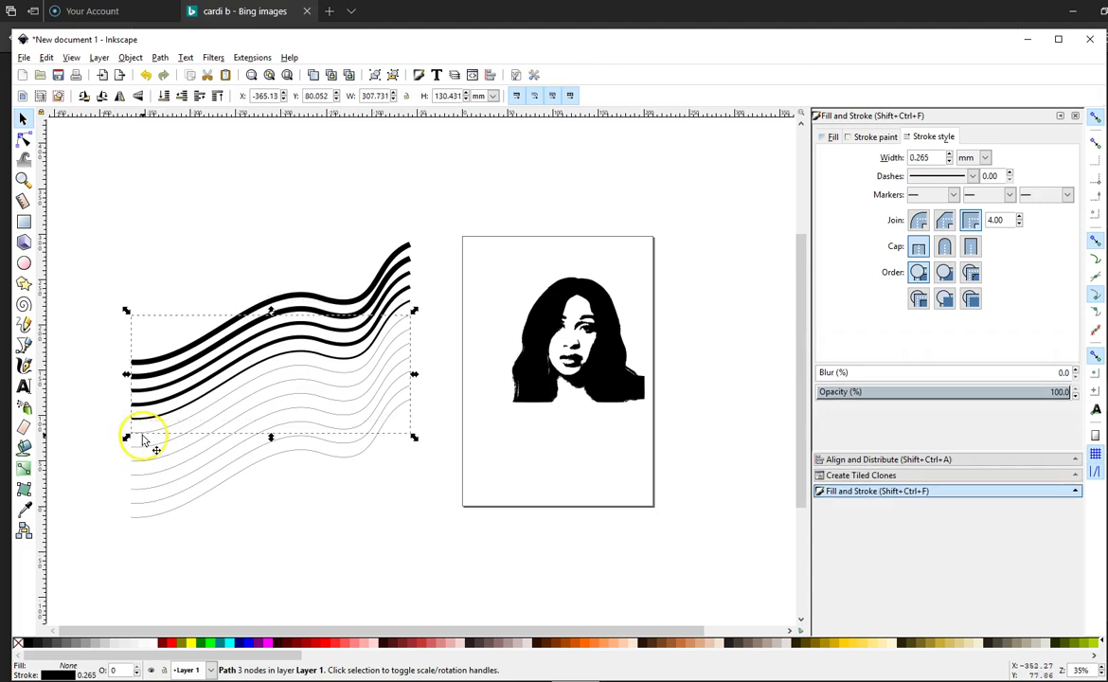
right_click(90, 673)
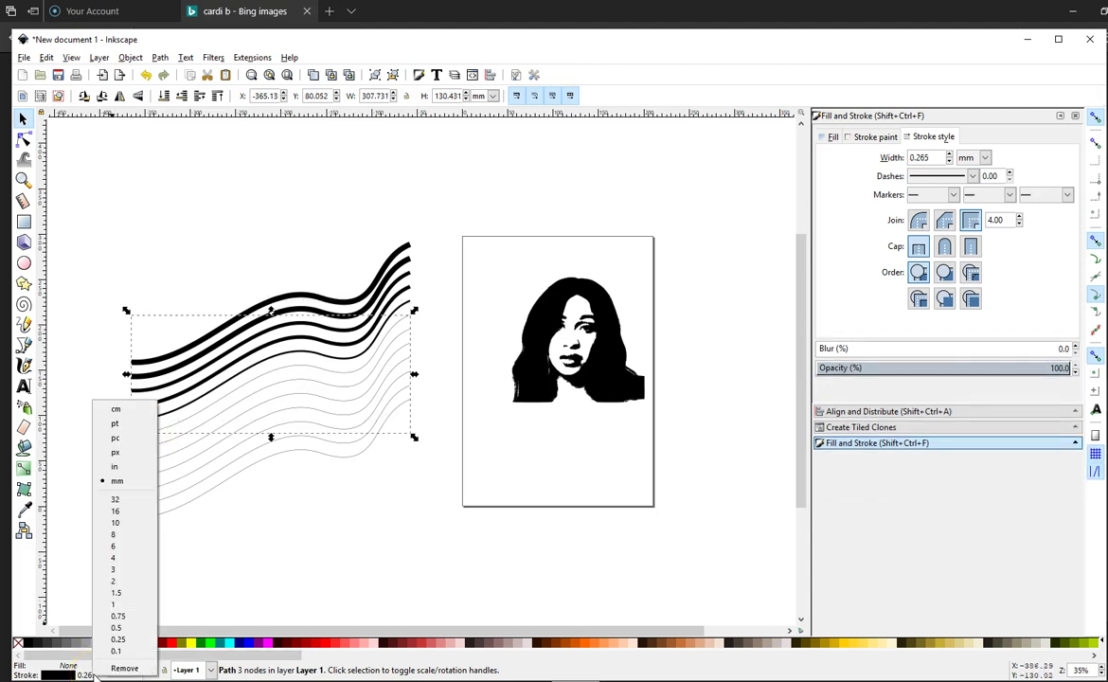
left_click(141, 580)
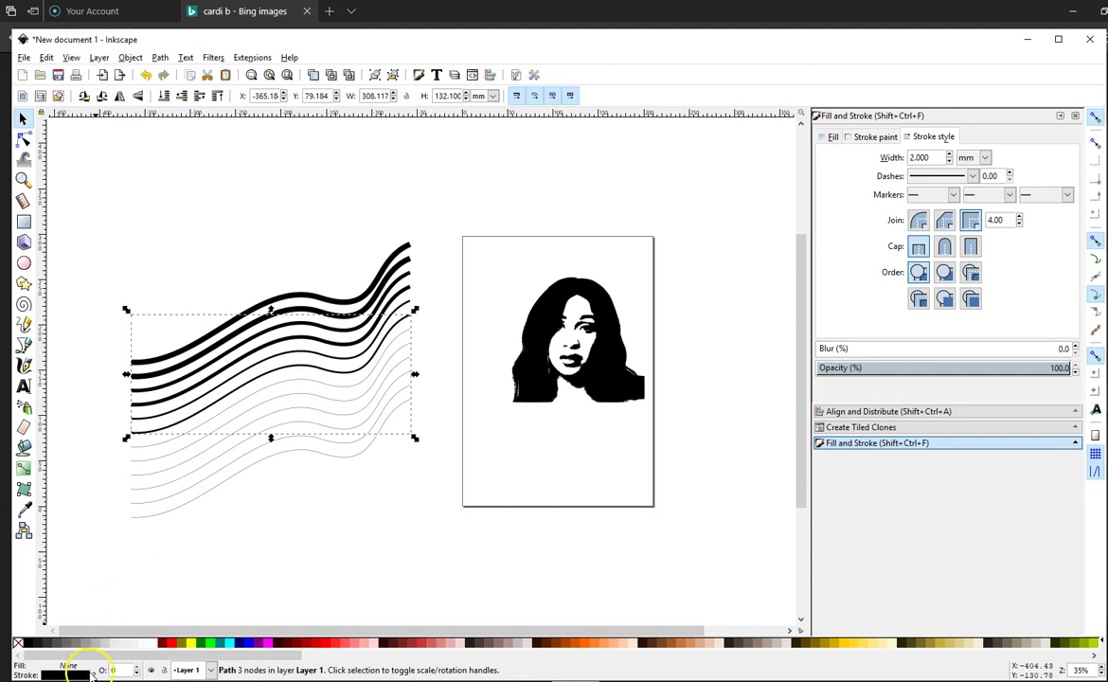
left_click(223, 494)
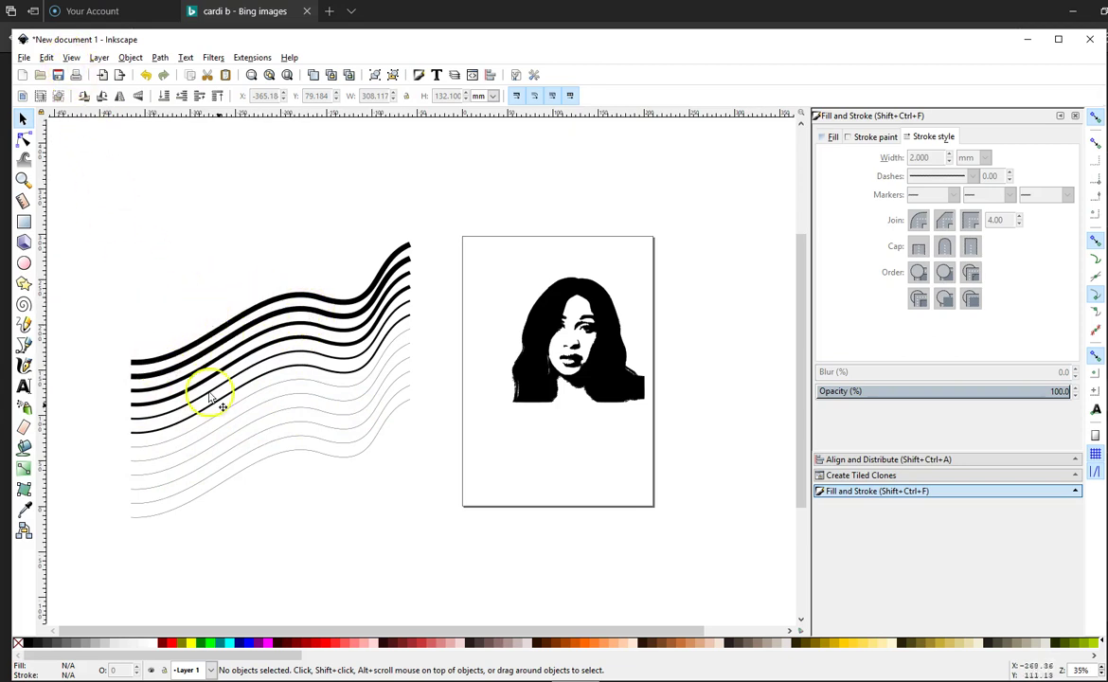
Step: In Outline display mode, convert one thick wave's stroke to a filled path
scroll(187, 379, "up", 3)
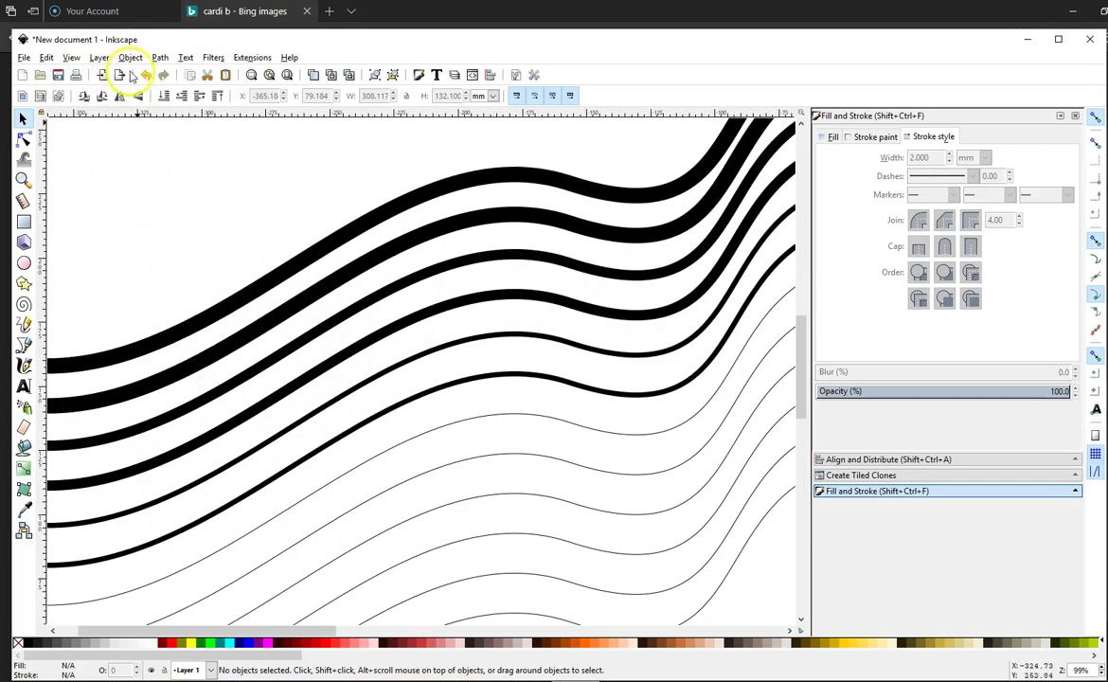
left_click(71, 57)
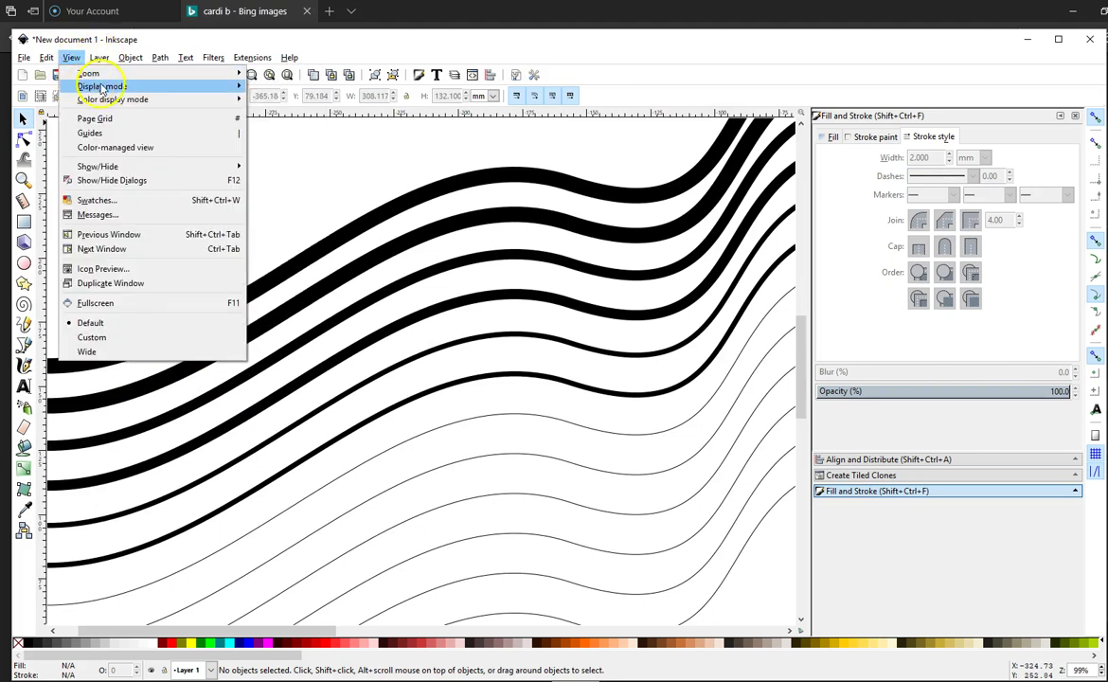
mouse_move(104, 86)
left_click(303, 130)
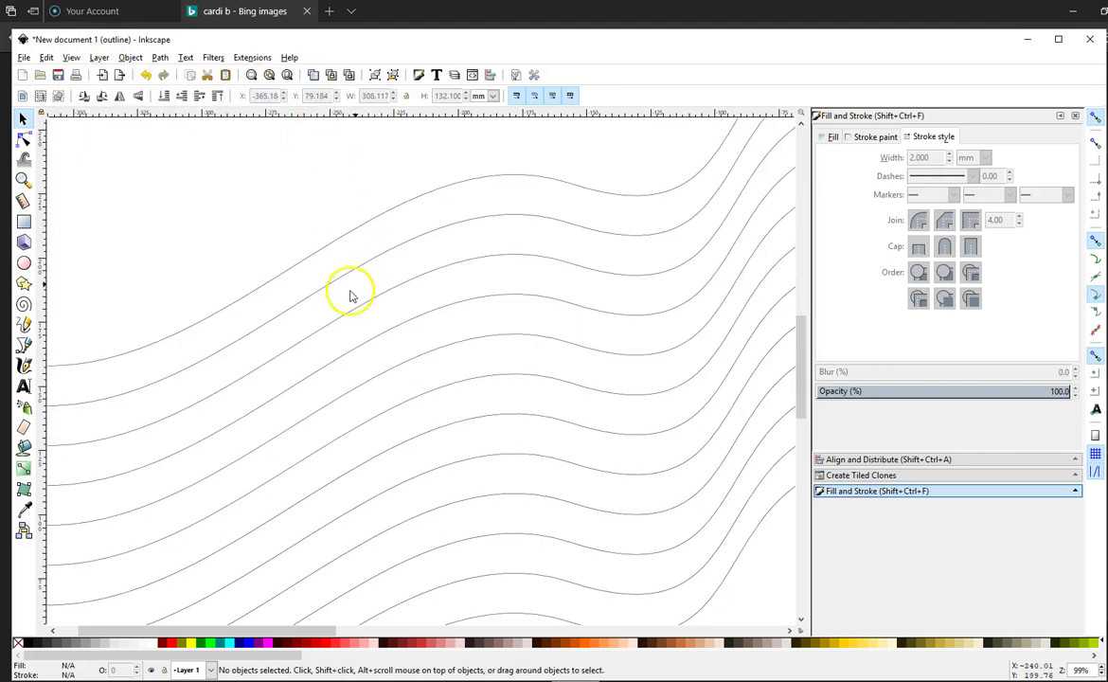
left_click(220, 319)
left_click(160, 58)
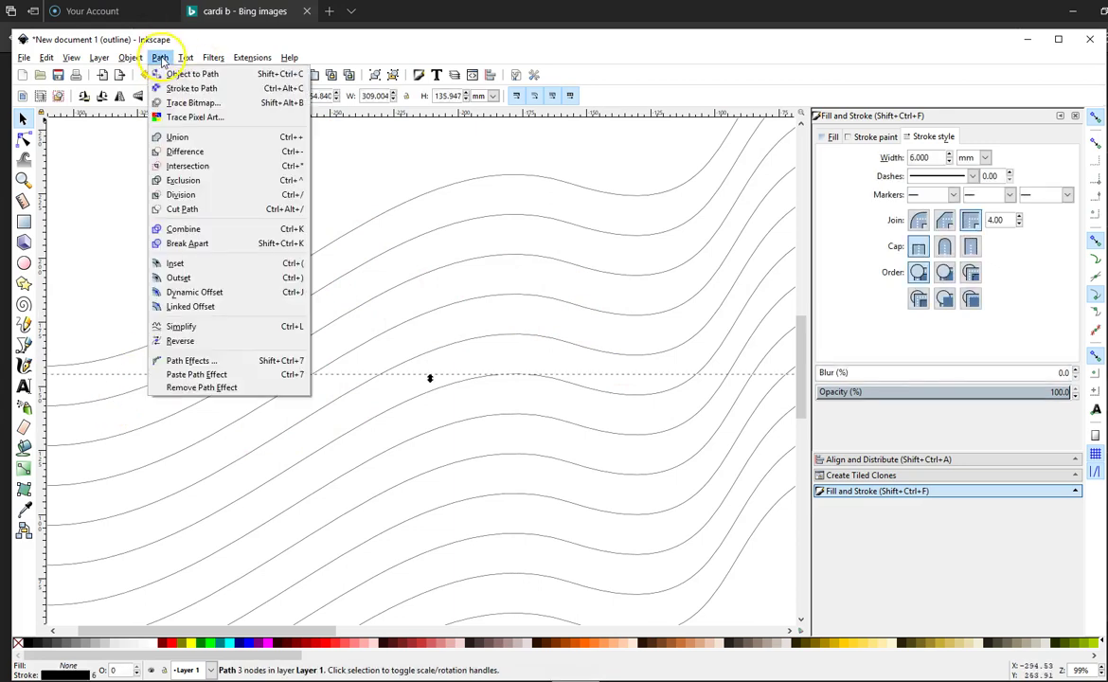
left_click(239, 96)
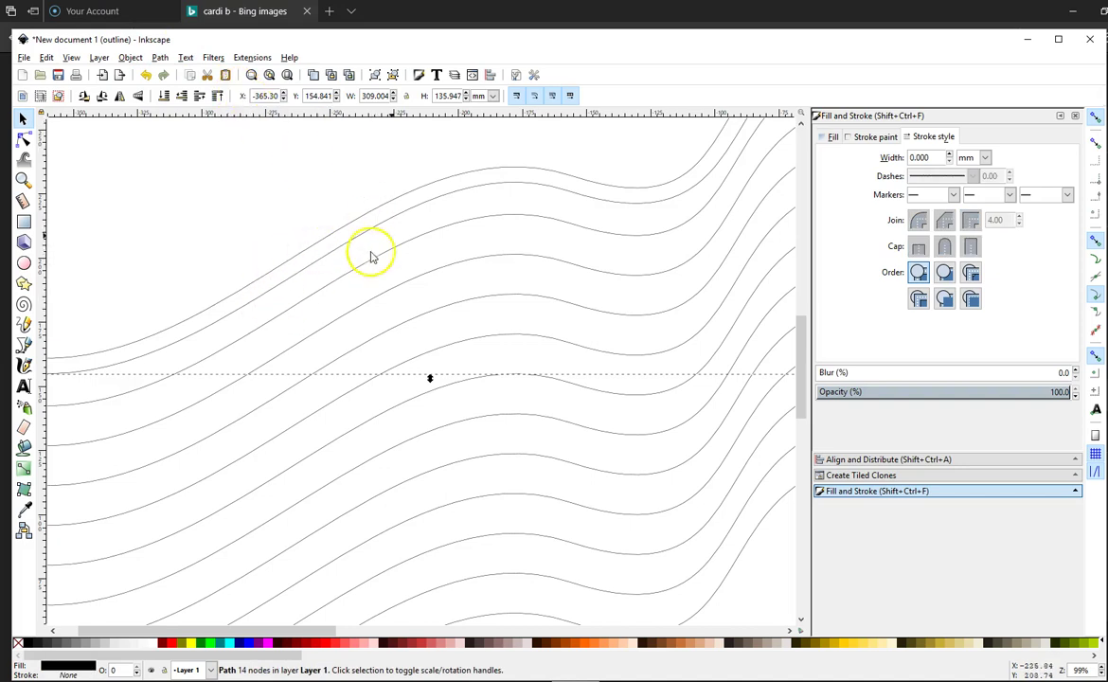
Step: Return the canvas to Normal display mode and select another thick wave
left_click(130, 58)
mouse_move(71, 57)
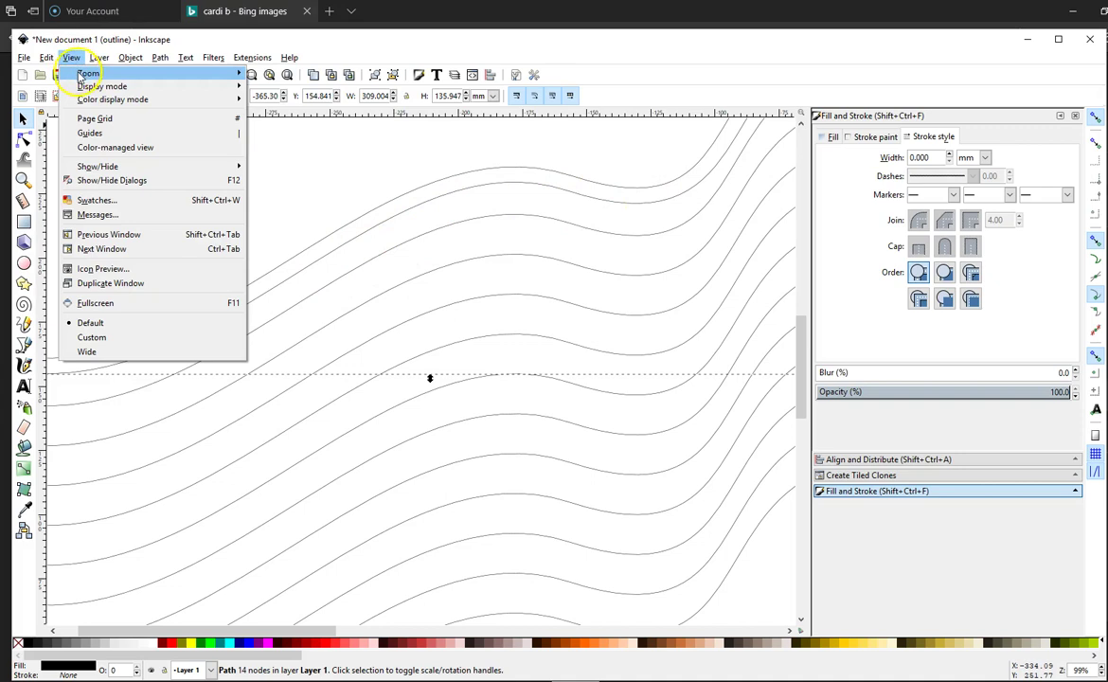
mouse_move(90, 86)
left_click(280, 99)
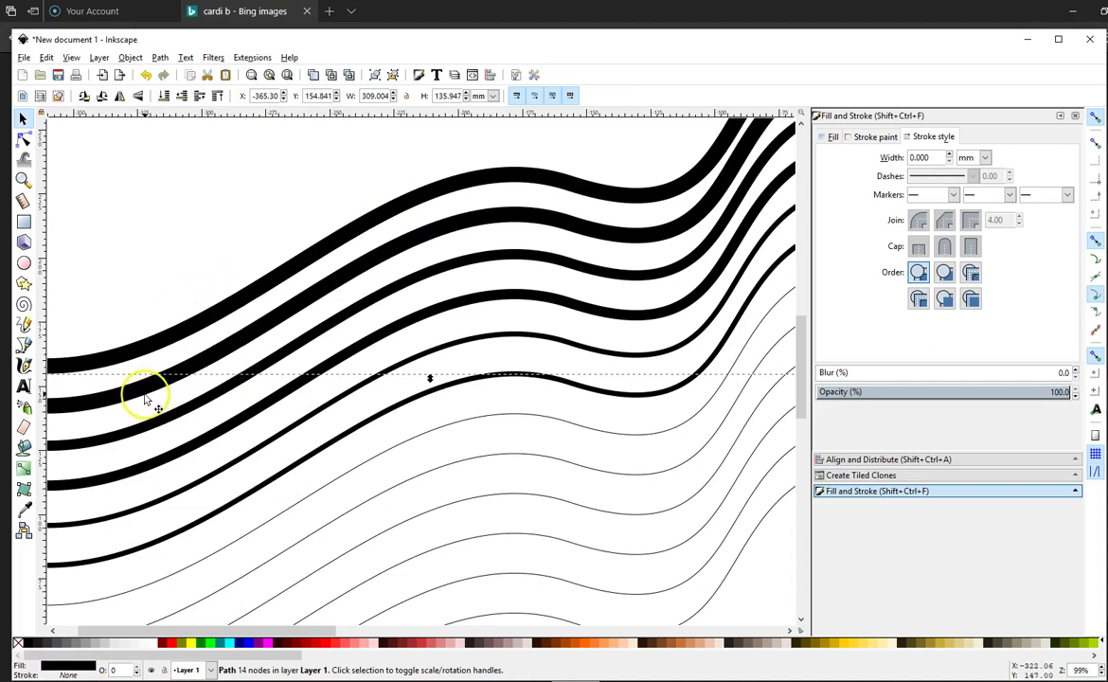
left_click(145, 398)
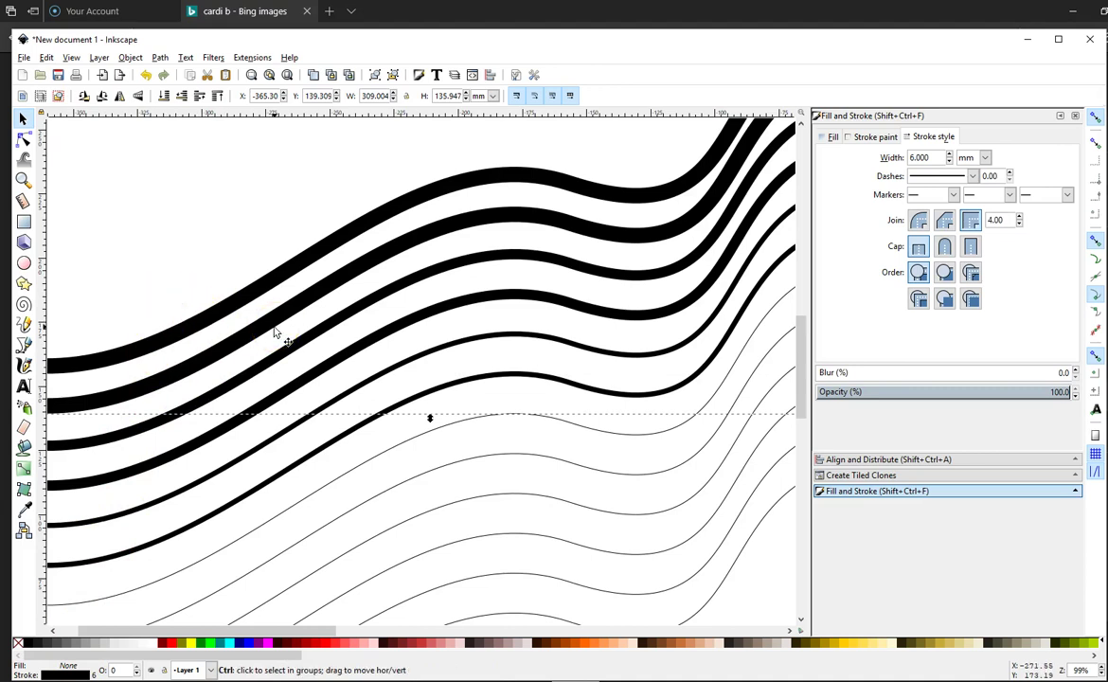
scroll(275, 331, "down", 3)
Step: Convert all twelve wave strokes to paths and combine them into a single path
left_click(143, 166)
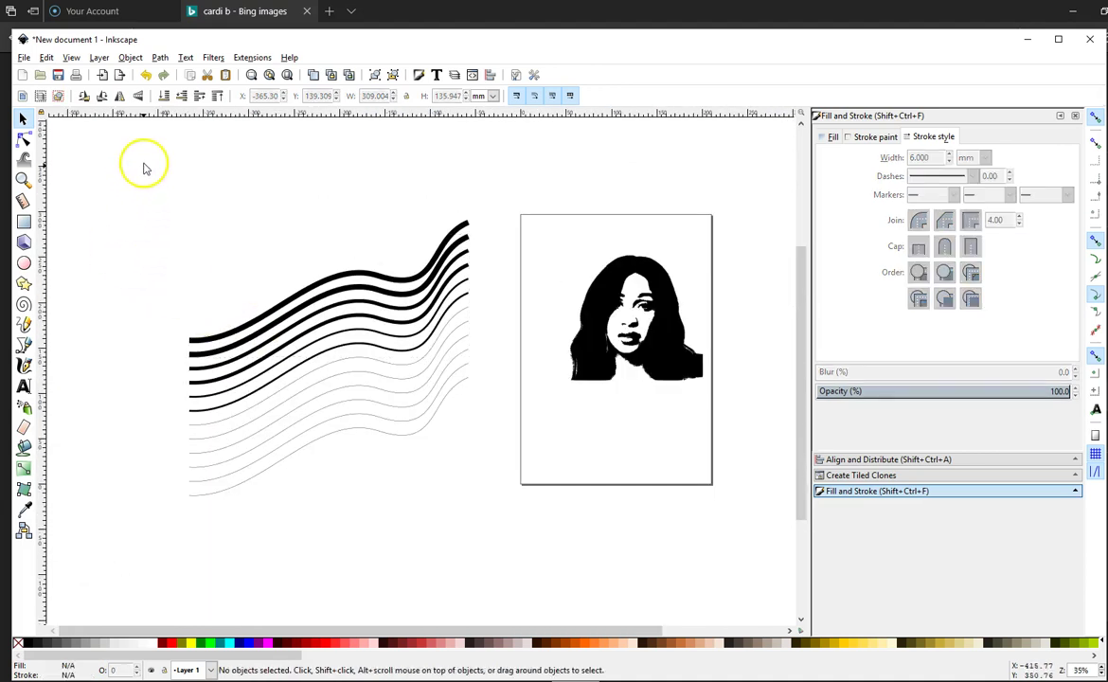
mouse_move(142, 158)
left_mouse_down()
mouse_move(445, 495)
mouse_move(493, 522)
left_mouse_up()
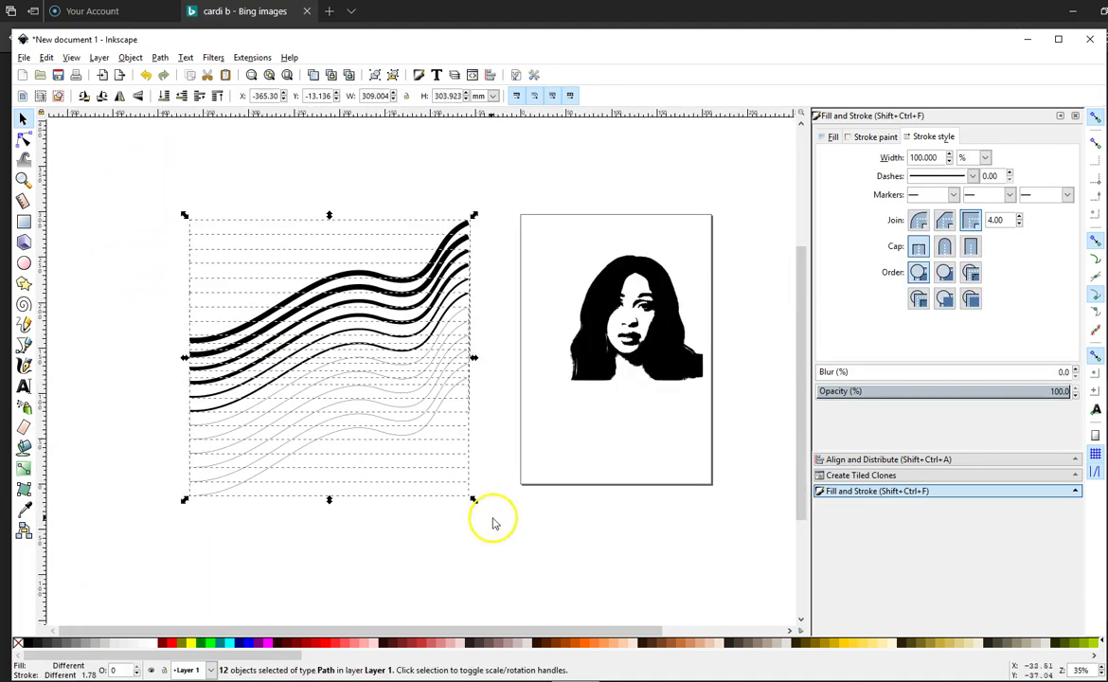
left_click(160, 57)
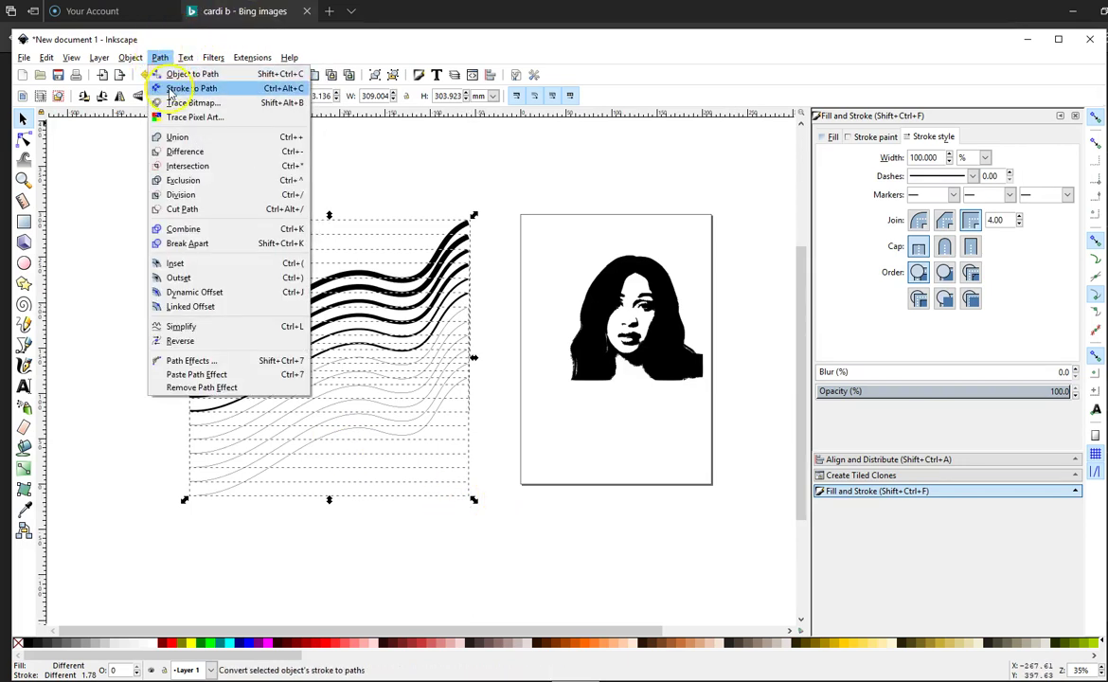
left_click(179, 86)
left_click(133, 58)
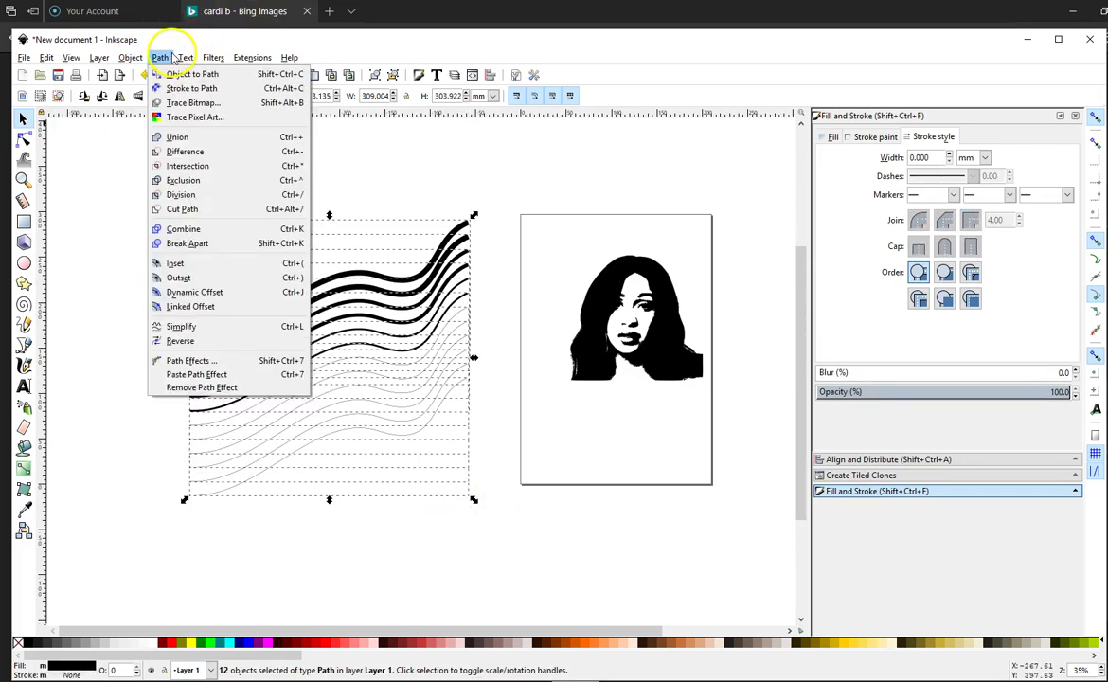
mouse_move(152, 54)
left_click(184, 229)
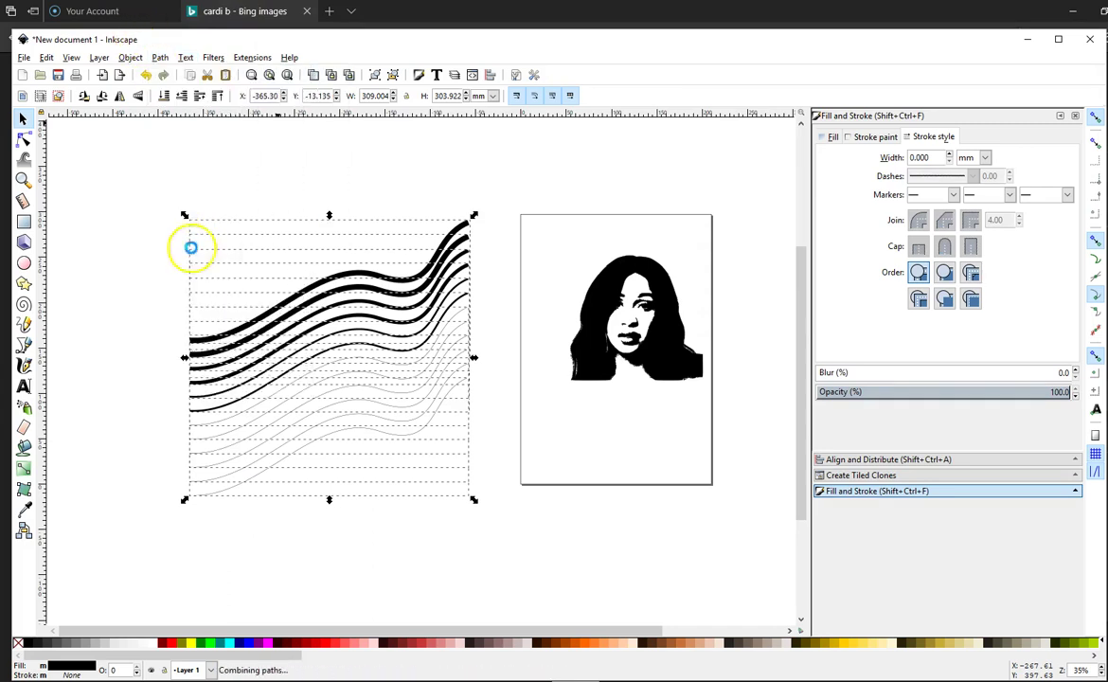
left_click(433, 549)
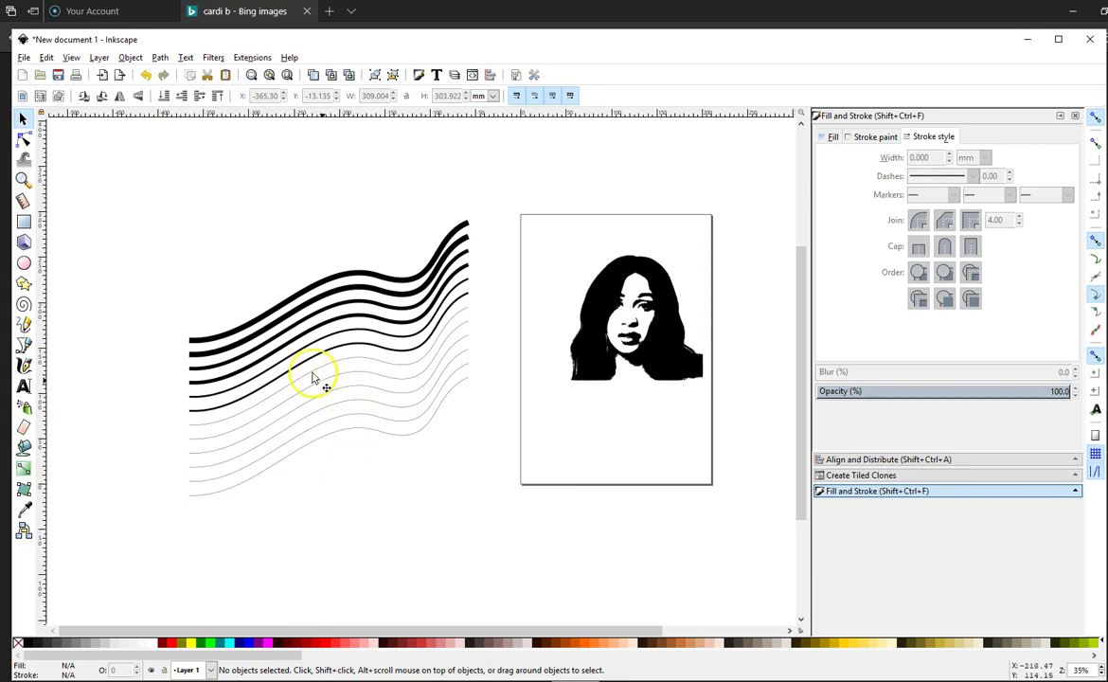
Step: Move the combined wave path onto the page across the portrait silhouette
left_click_drag(388, 279, 670, 261)
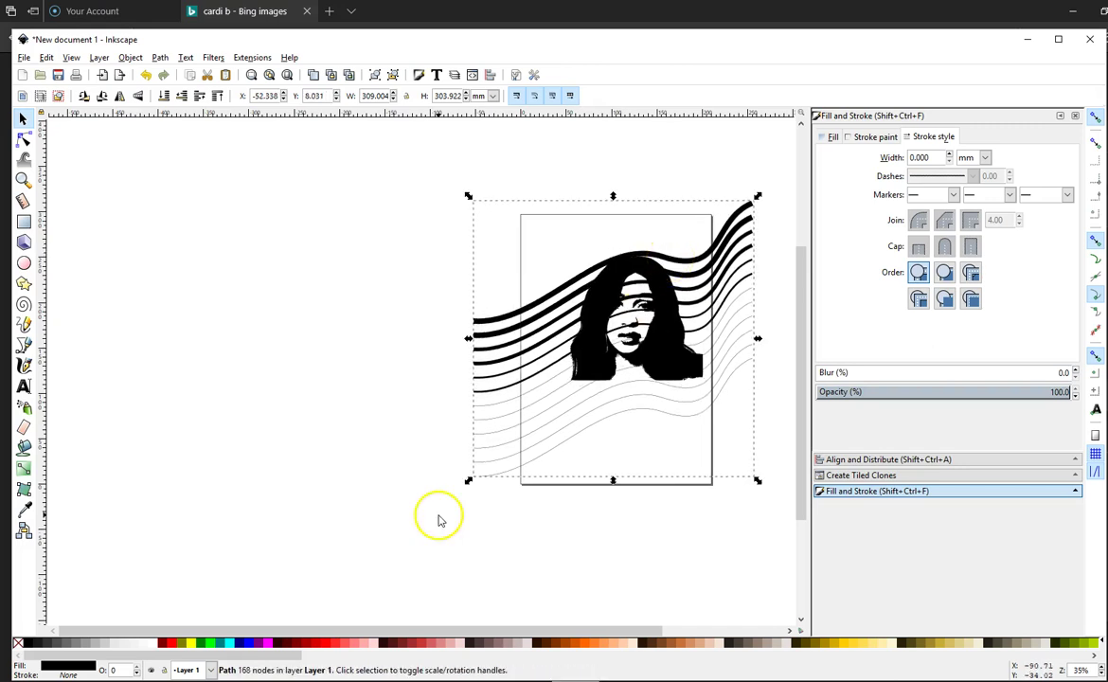
scroll(473, 516, "right", 4)
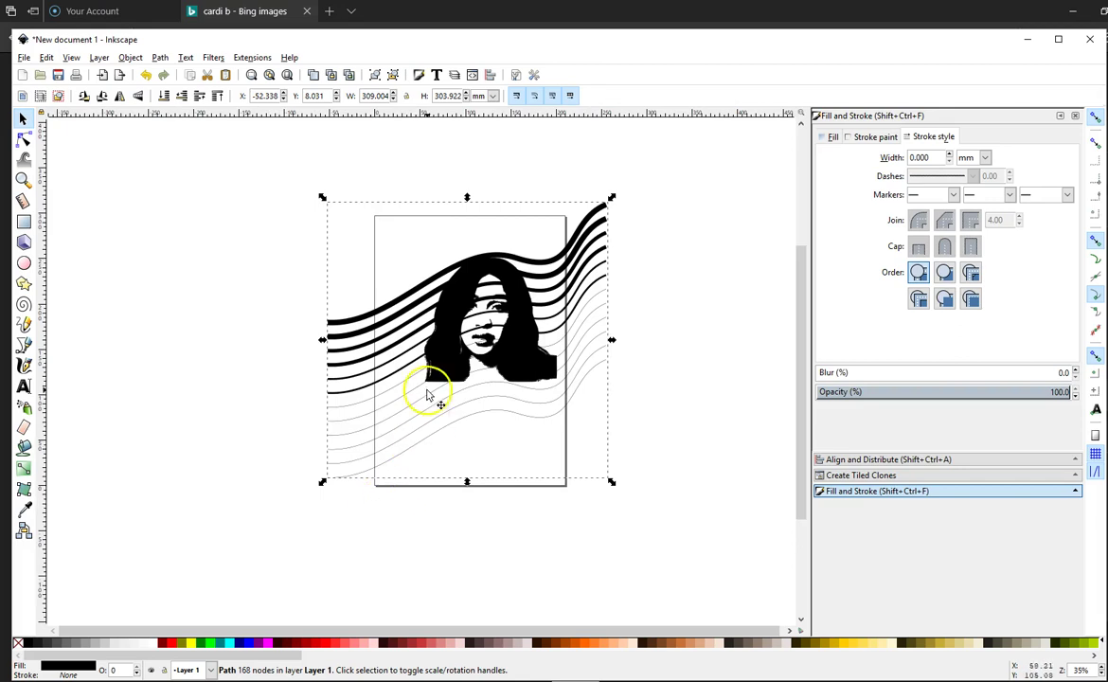
scroll(451, 360, "up", 3)
scroll(464, 407, "down", 2)
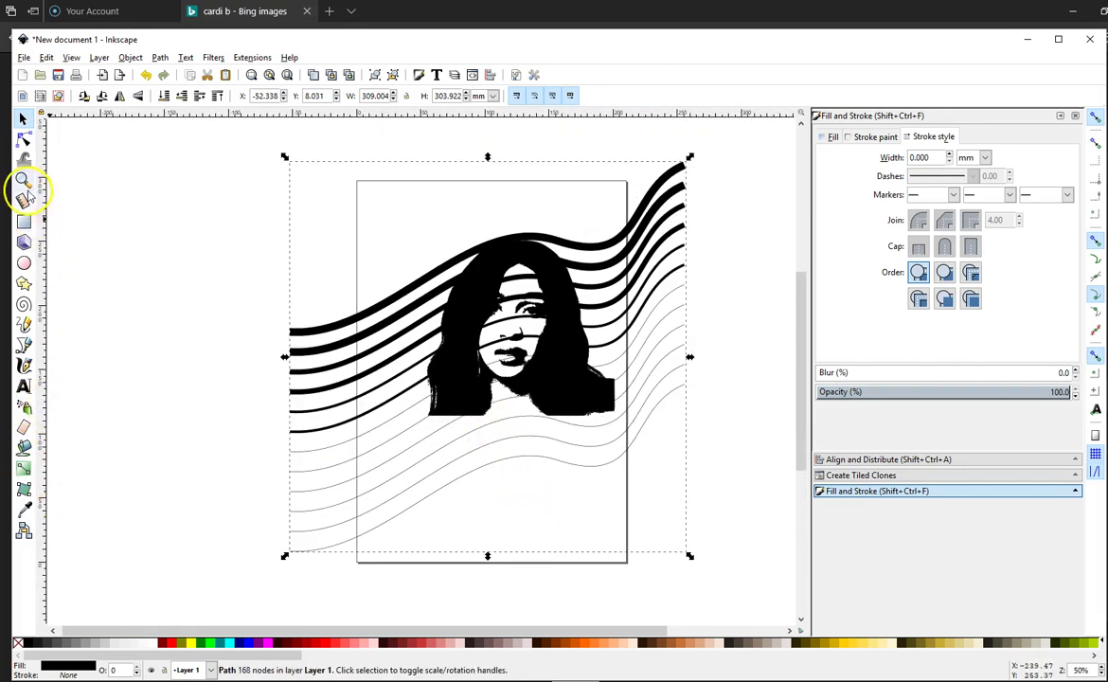
Step: Draw a closed shape around the portrait's face and fill it white
left_click(59, 239)
left_click(24, 344)
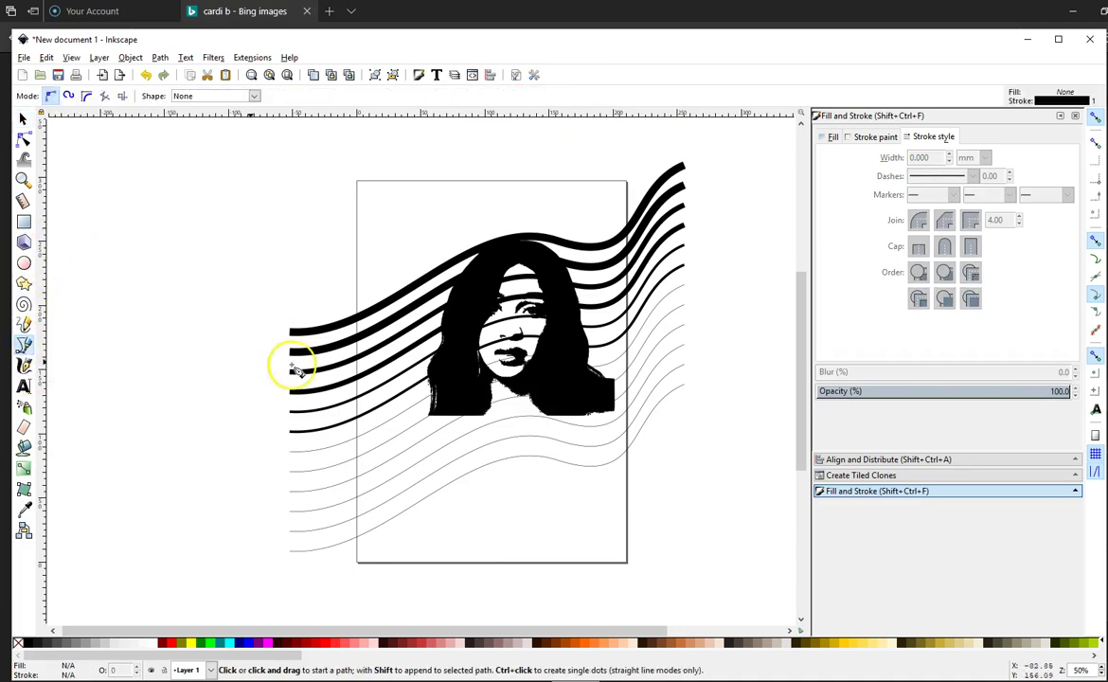
left_click(500, 260)
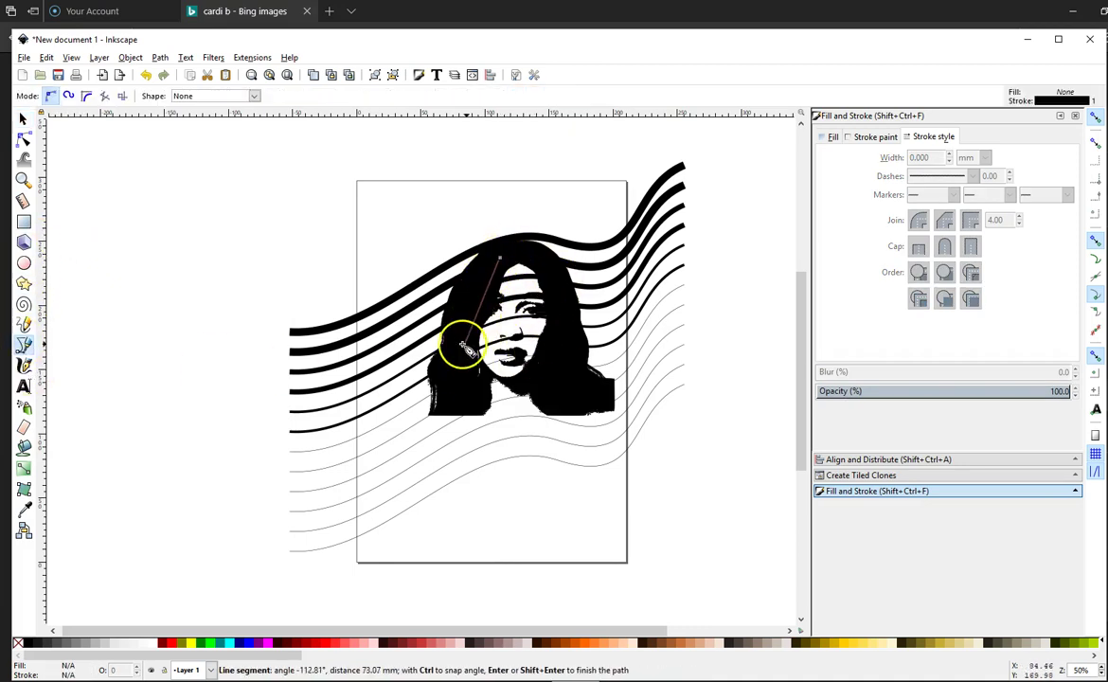
left_click(442, 339)
left_click(459, 408)
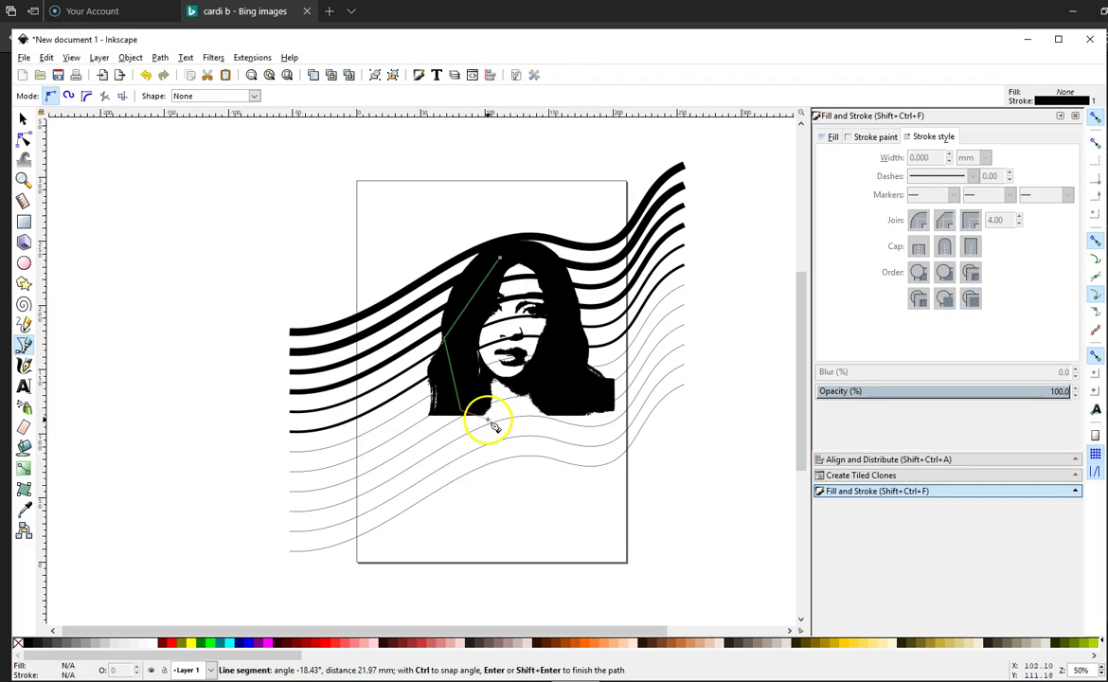
left_click(568, 416)
left_click(572, 366)
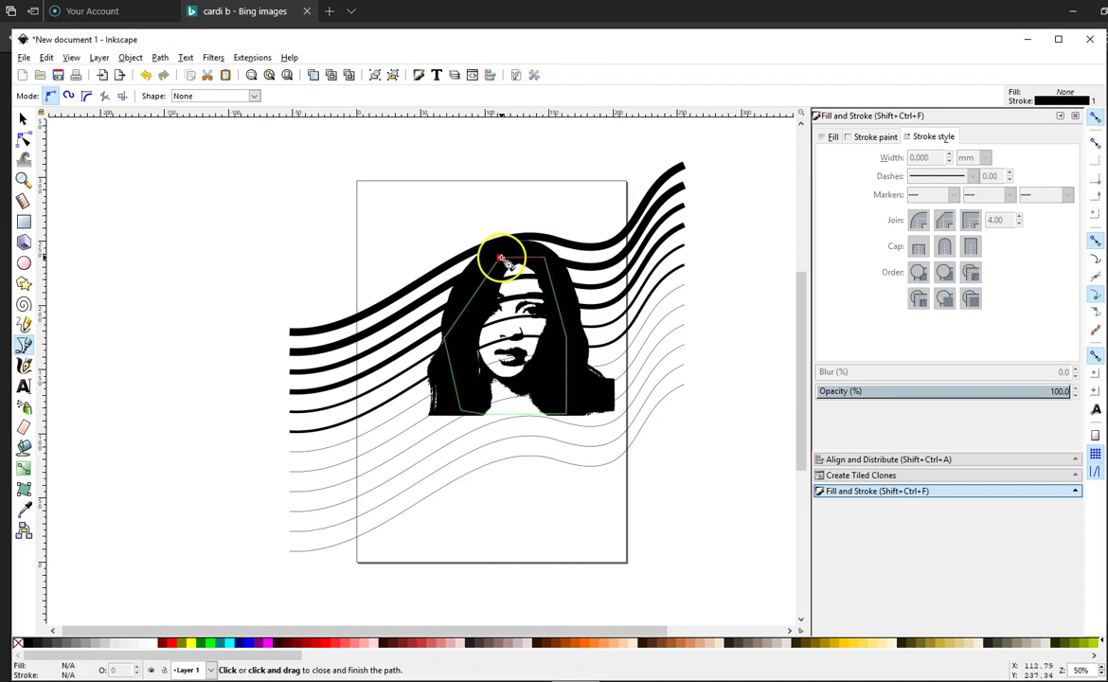
left_click(500, 256)
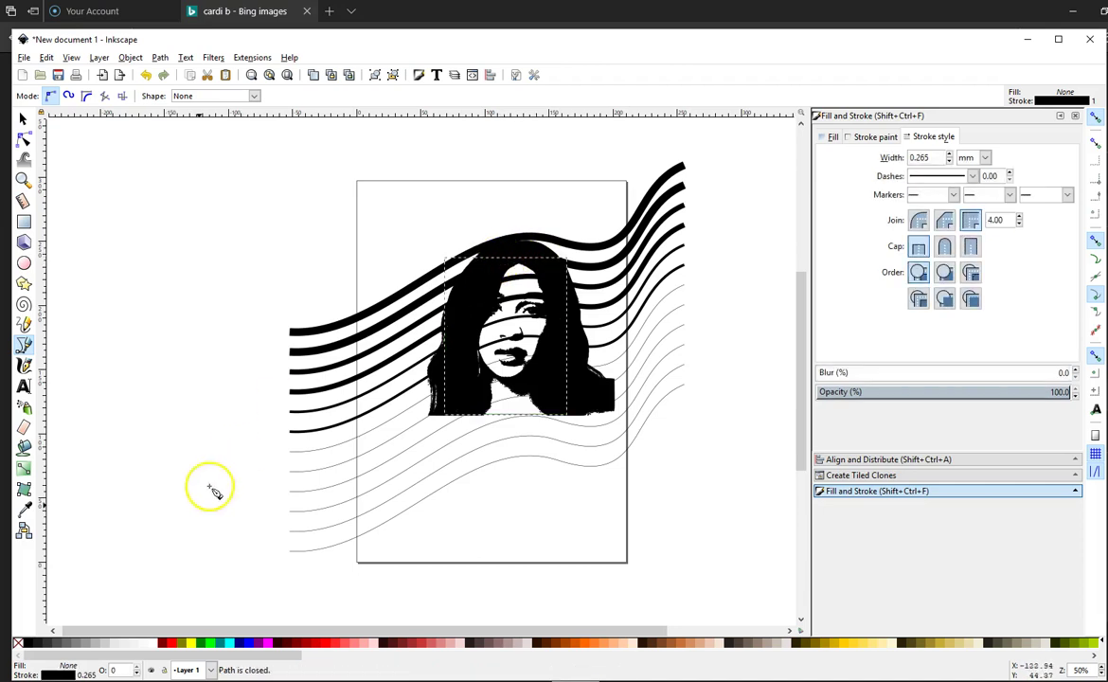
left_click(152, 651)
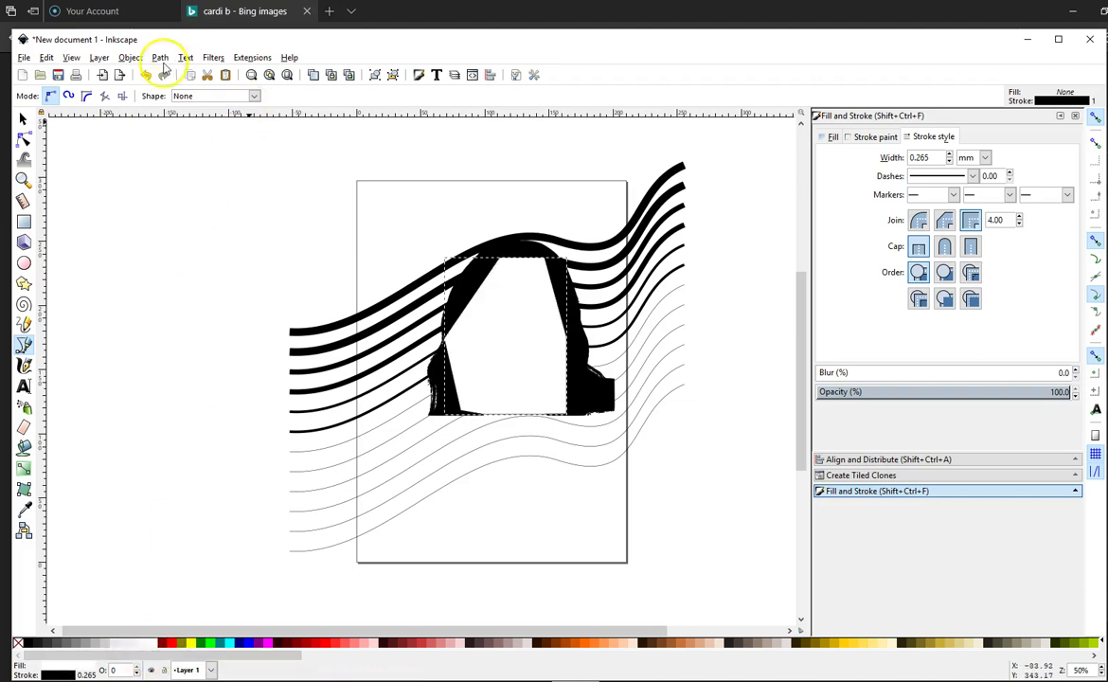
Step: Stack the wavy lines under the white shape and raise the portrait above everything
left_click(22, 119)
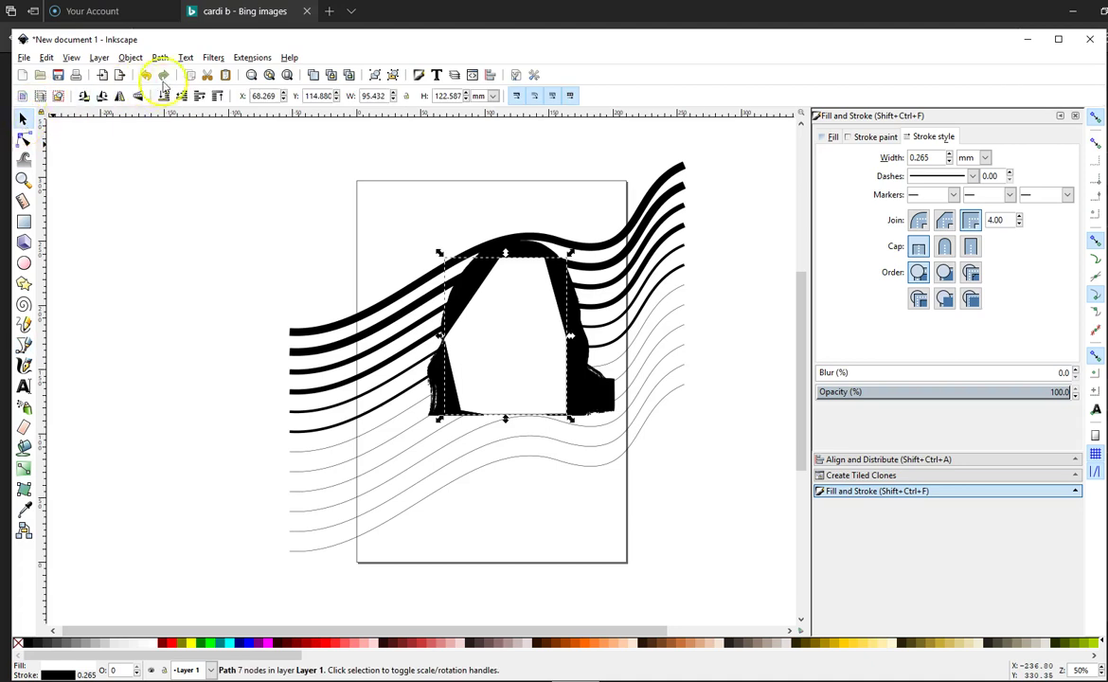
left_click(181, 96)
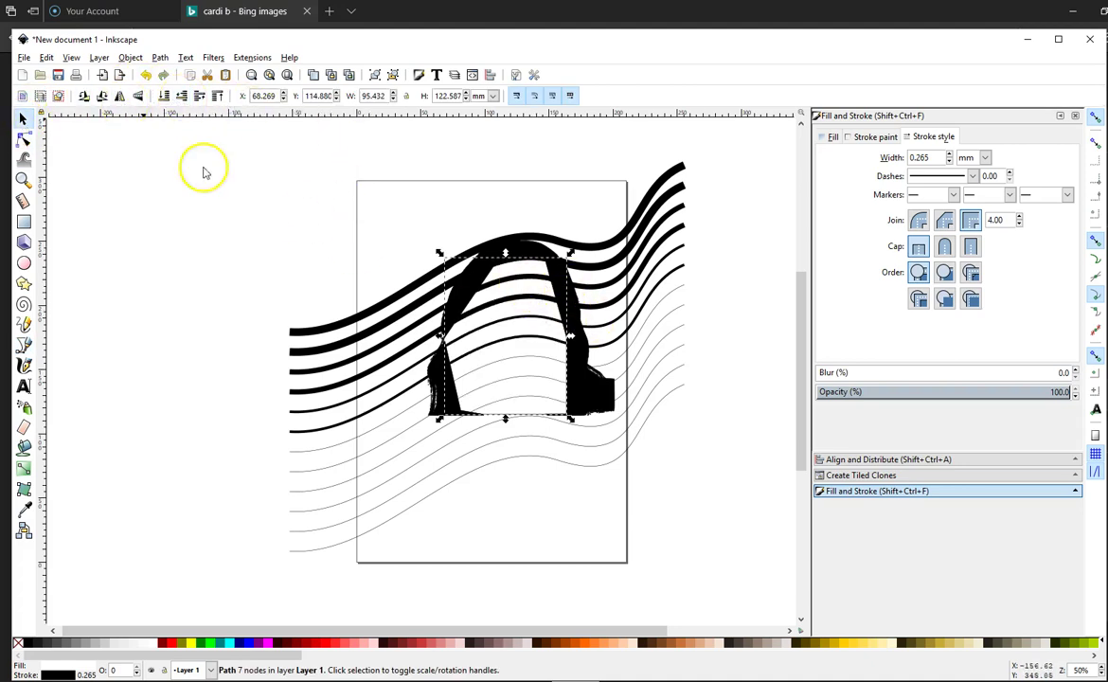
left_click(361, 332)
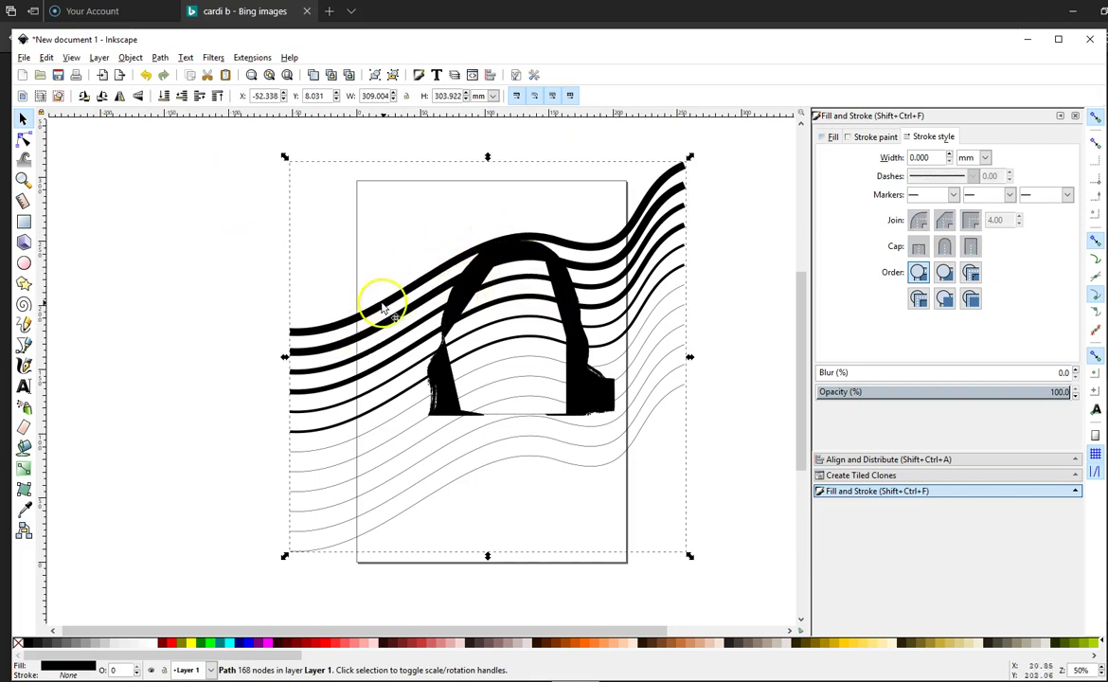
left_click(163, 96)
left_click(471, 289)
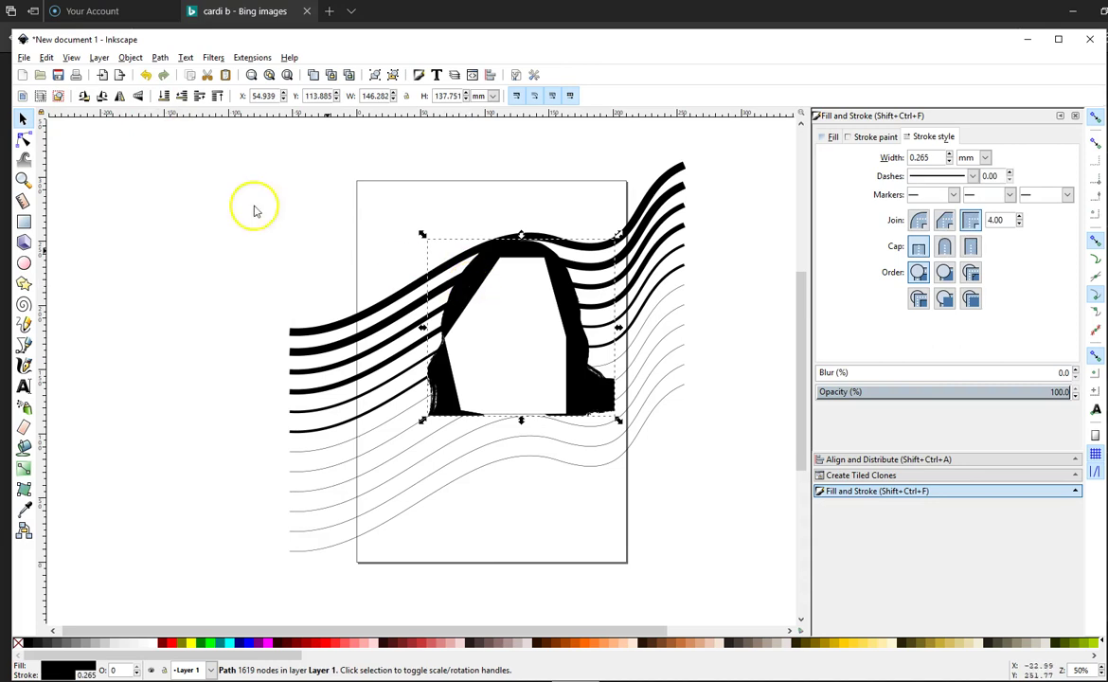
left_click(217, 97)
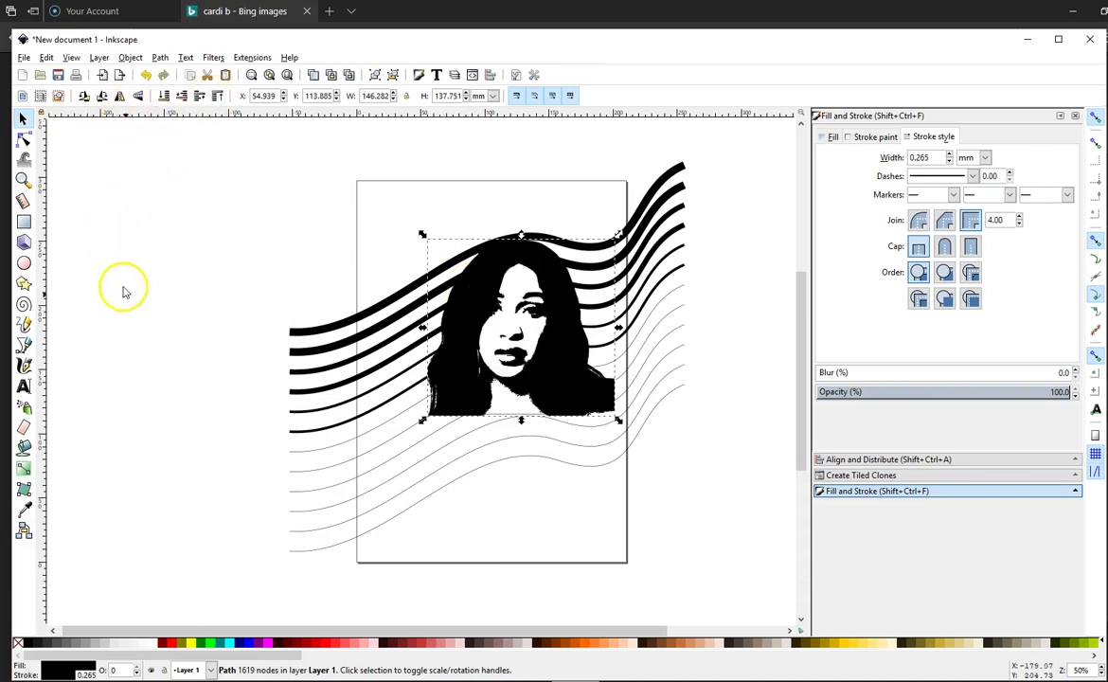
left_click(139, 347)
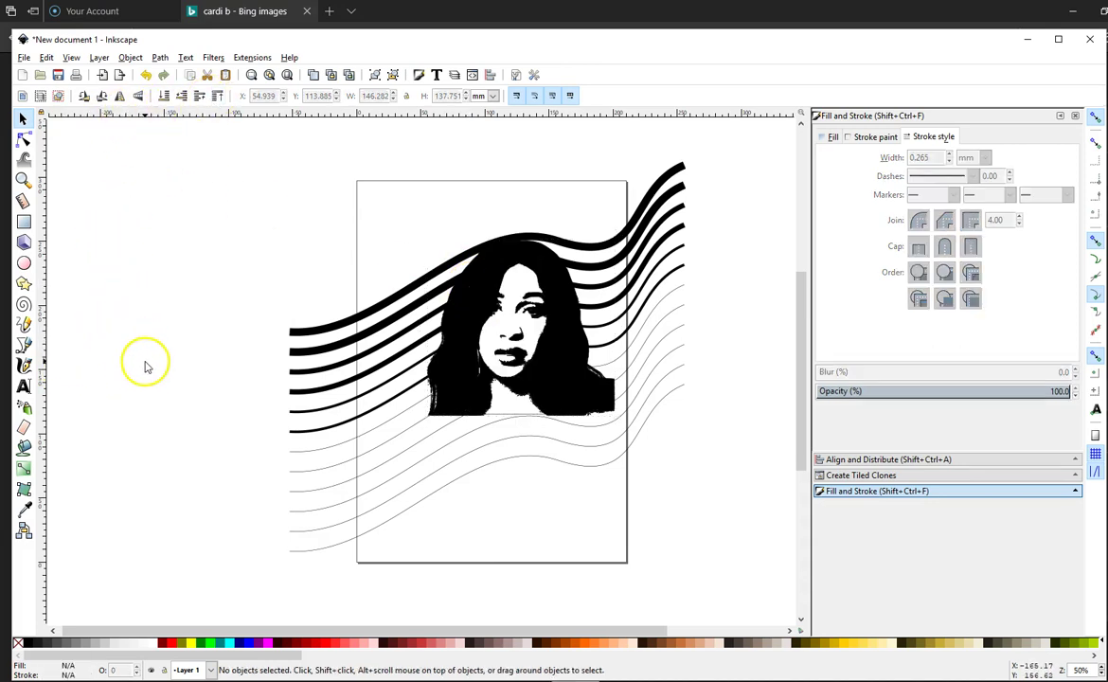
Step: Check the stacking in outline view, then return to normal display
left_click(97, 58)
mouse_move(71, 58)
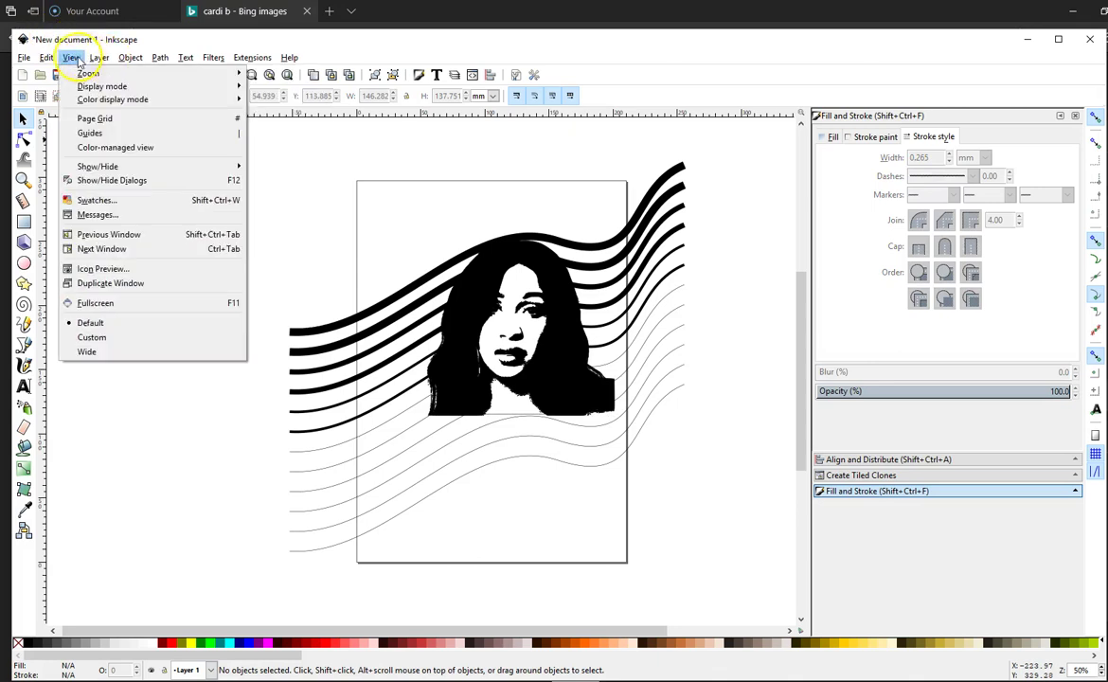
mouse_move(95, 86)
left_click(296, 131)
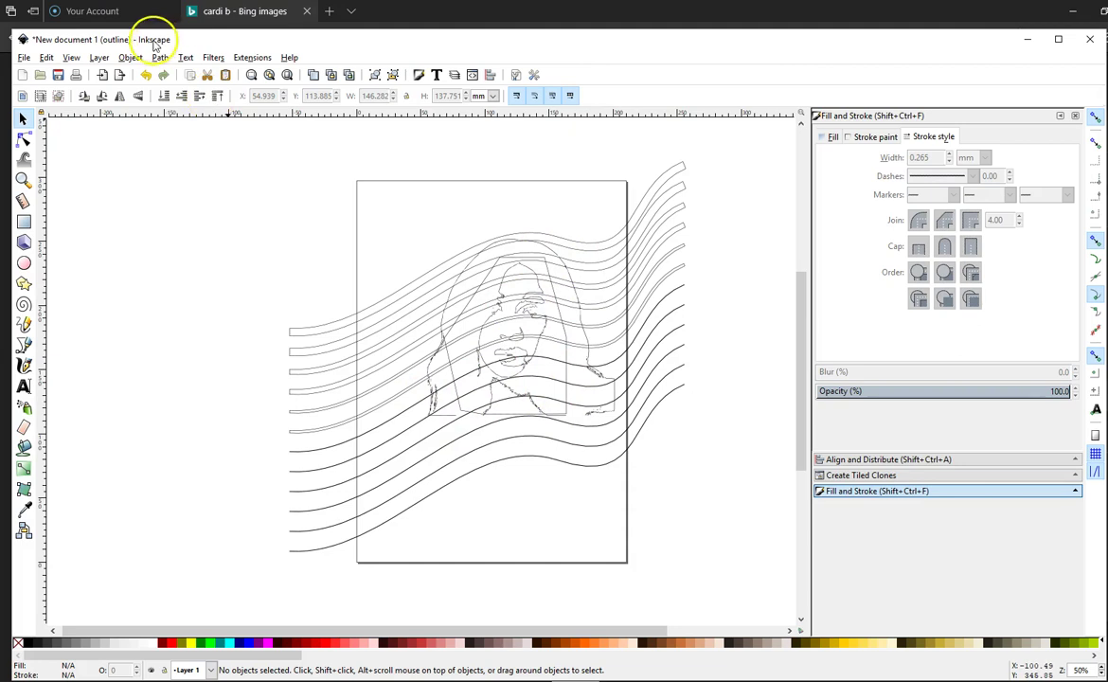
left_click(74, 57)
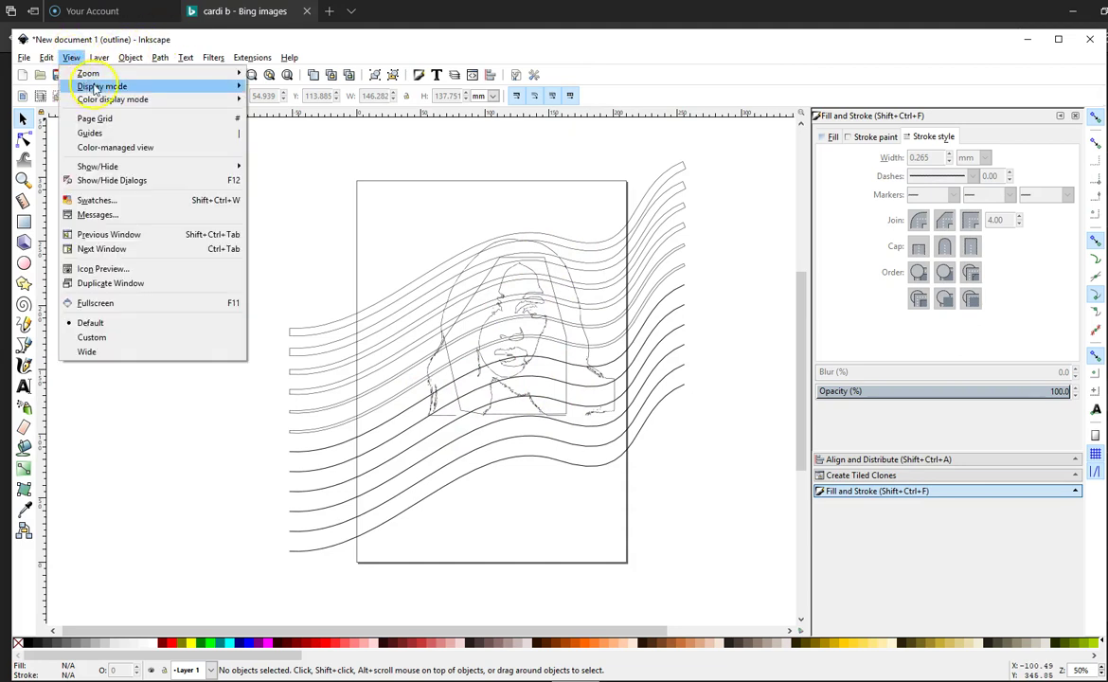
mouse_move(94, 86)
left_click(274, 99)
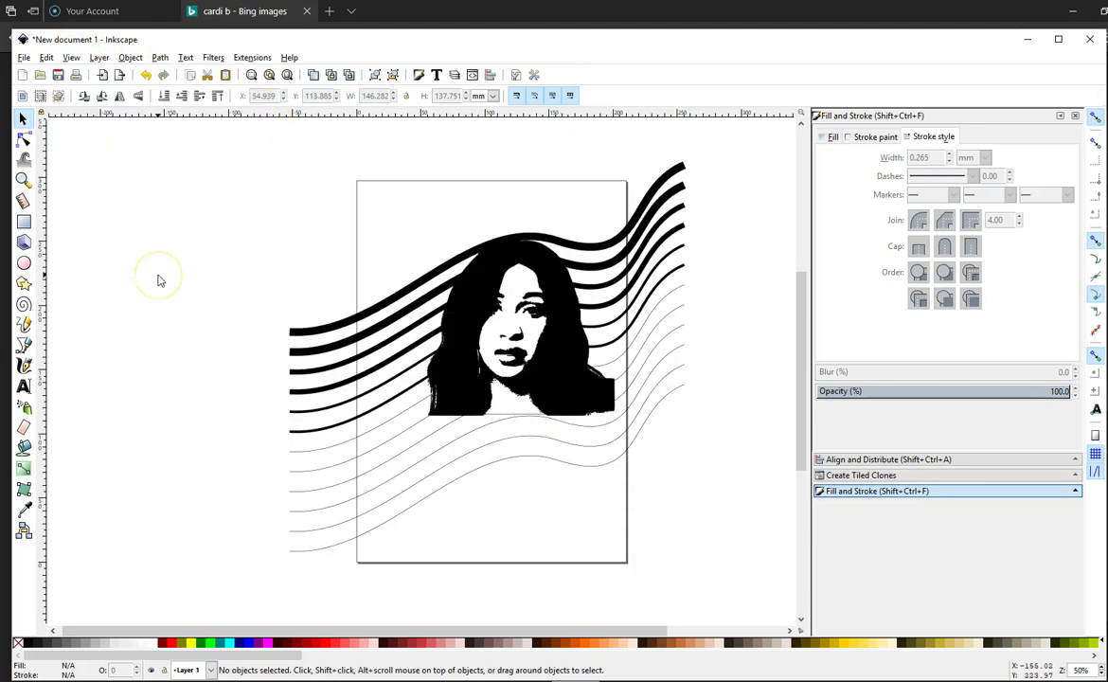
Step: Add text left of the head, tilt it along the top wave and enlarge it
left_click(23, 386)
left_click(382, 259)
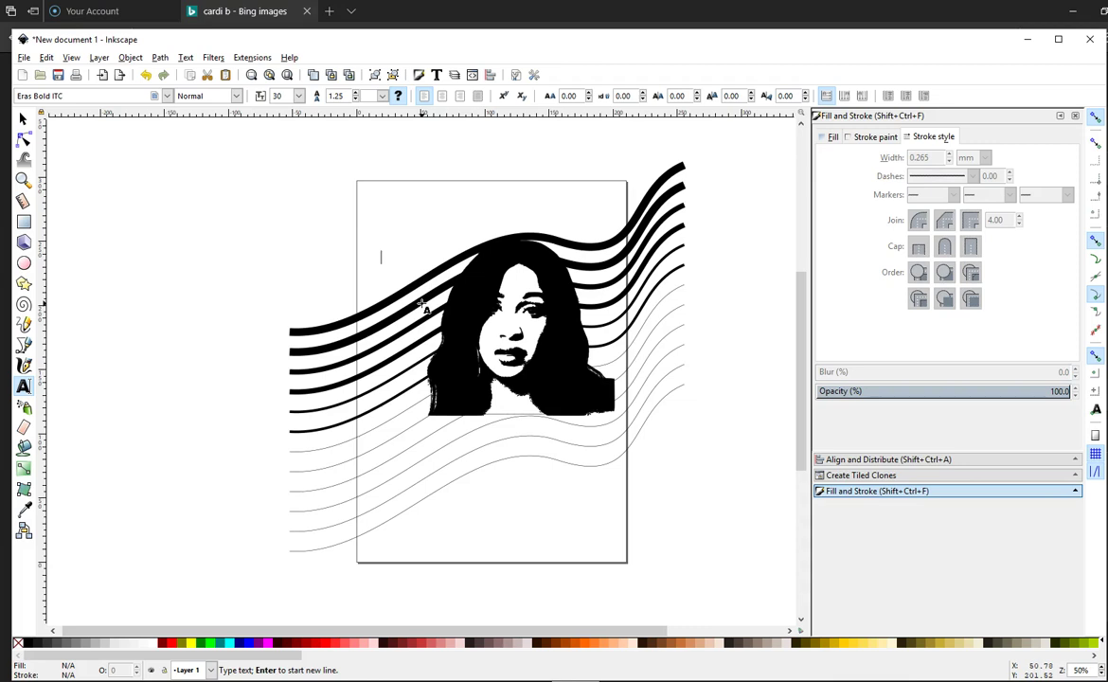
type("ardi!")
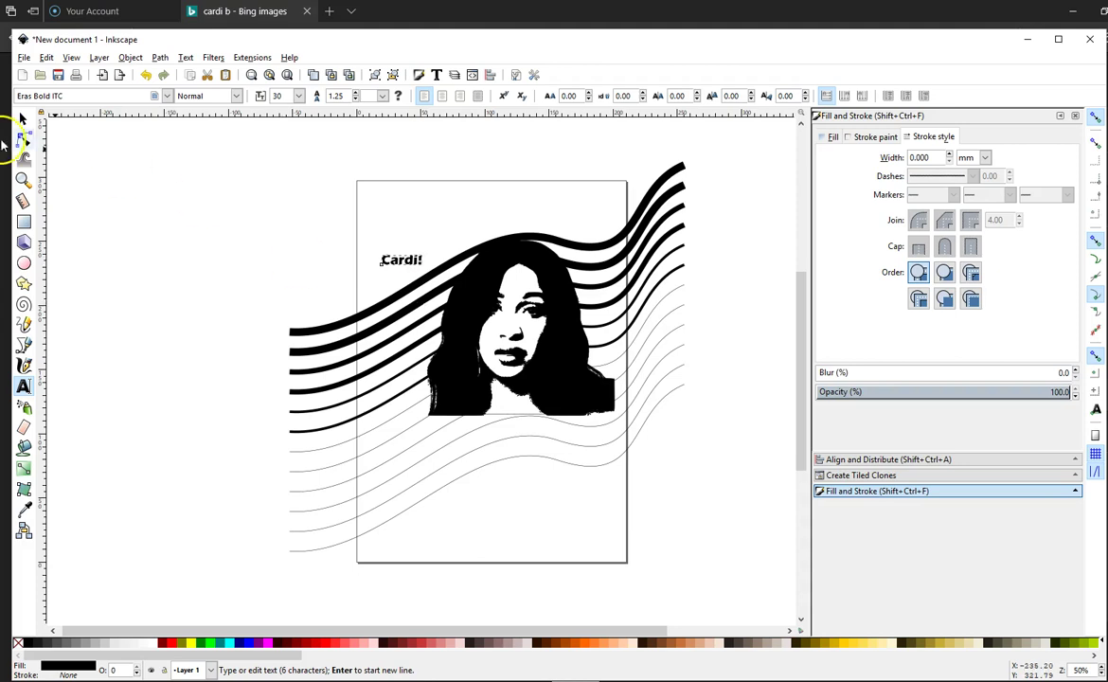
left_click(23, 118)
left_click(398, 255)
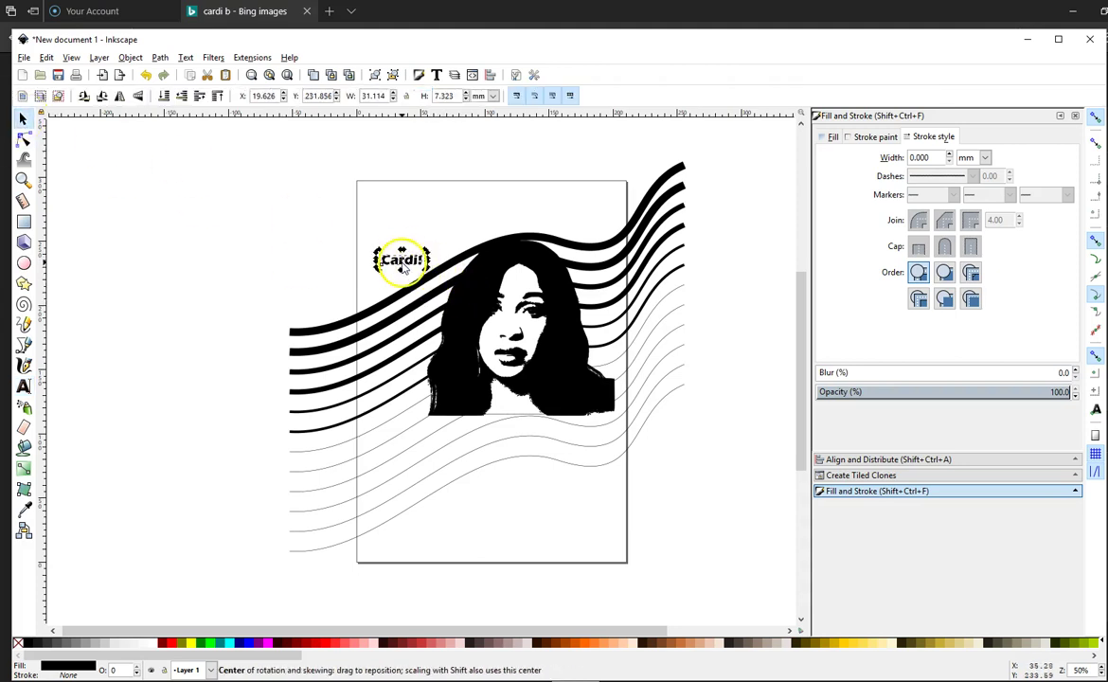
left_click_drag(423, 270, 445, 237)
left_click(413, 265)
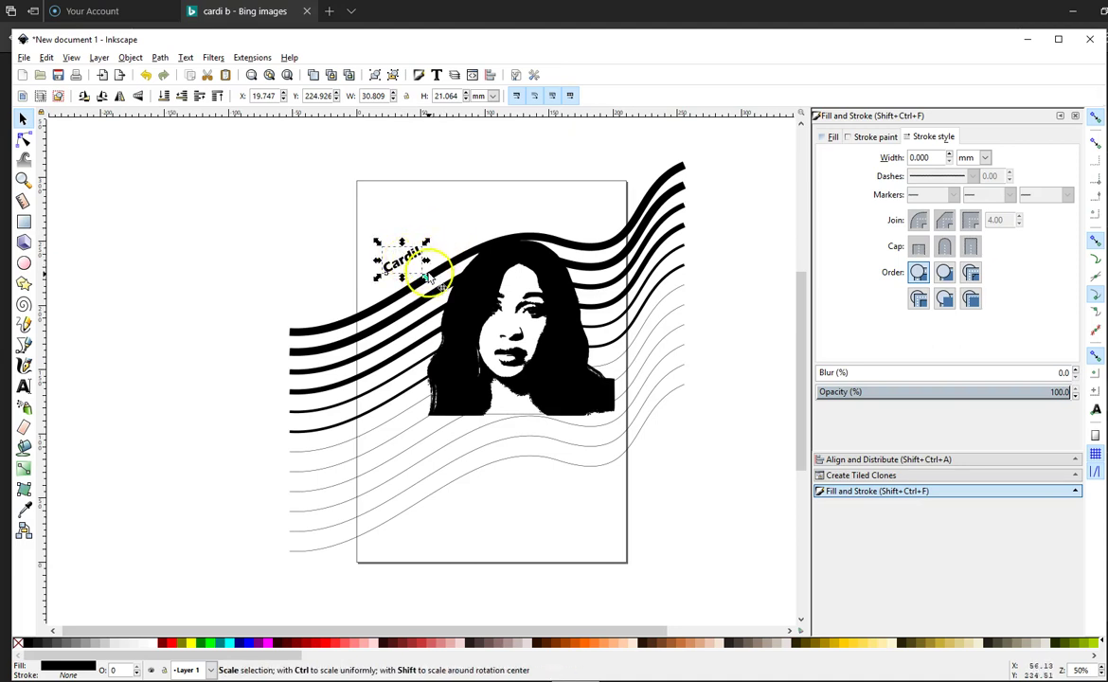
left_click_drag(427, 283, 443, 300)
left_click_drag(440, 240, 485, 220)
left_click(437, 236)
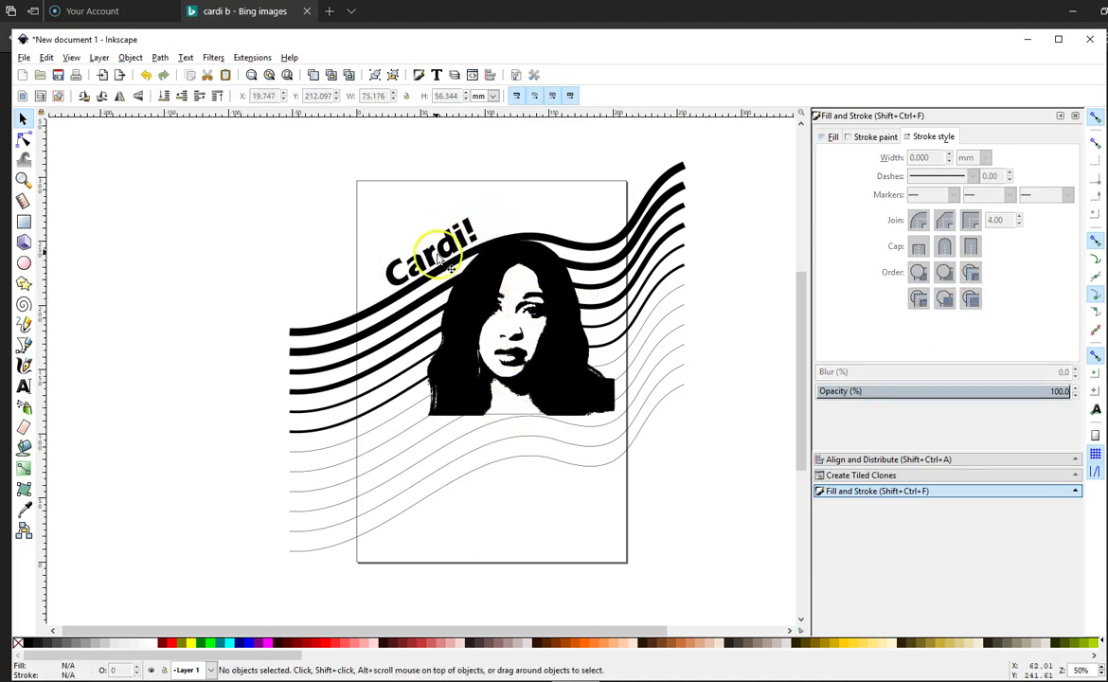
Step: Replace the angled text's content with the word 'WIN'
key("n")
left_click(447, 267)
left_click(434, 248)
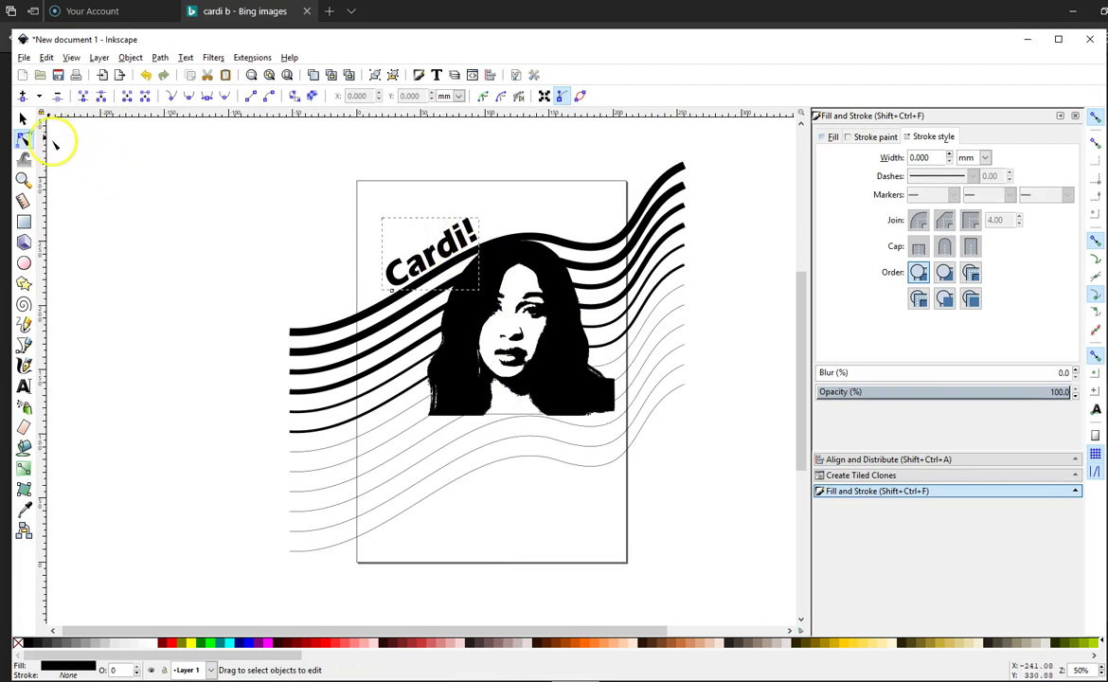
left_click(25, 119)
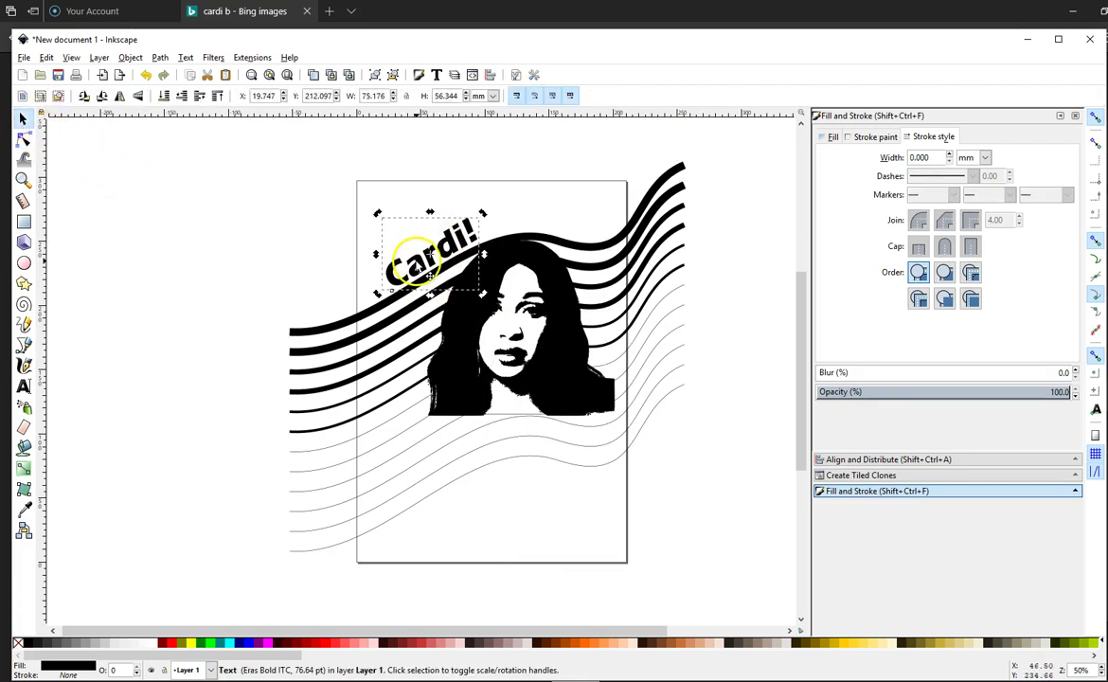
double_click(416, 255)
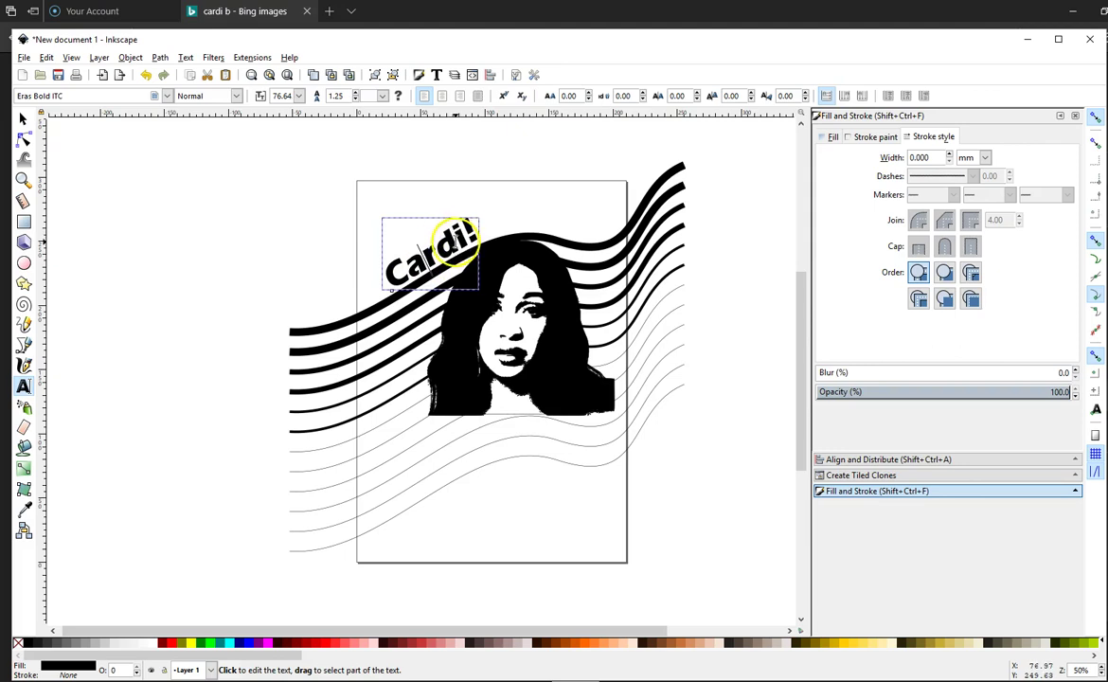
double_click(433, 245)
key("Escape")
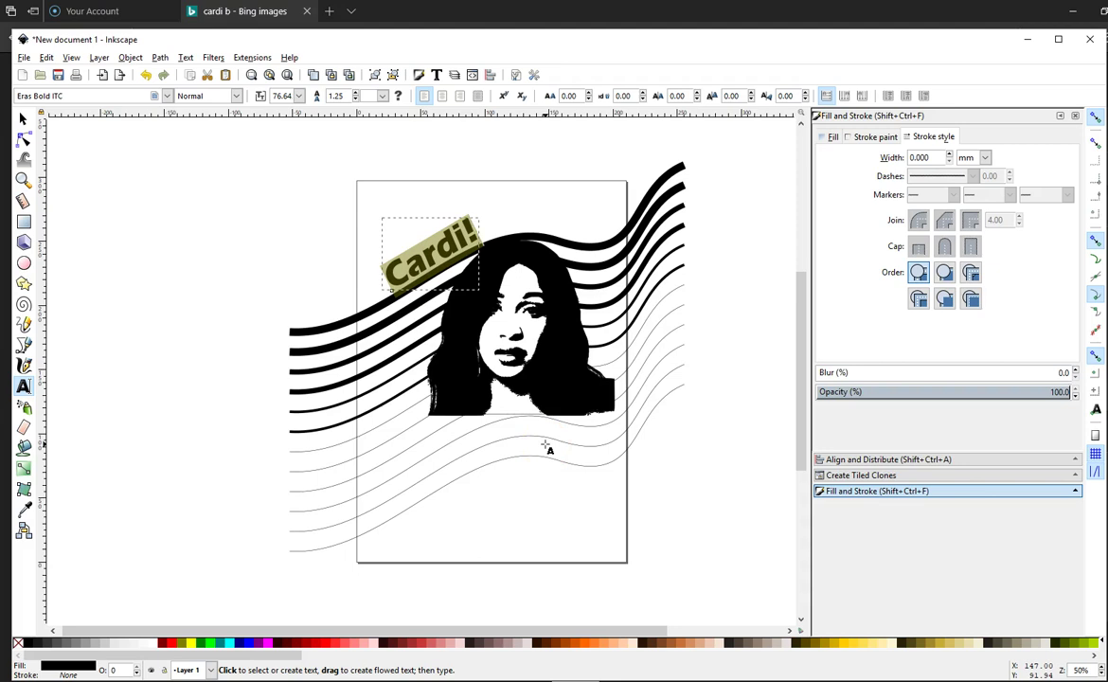
type("WIN")
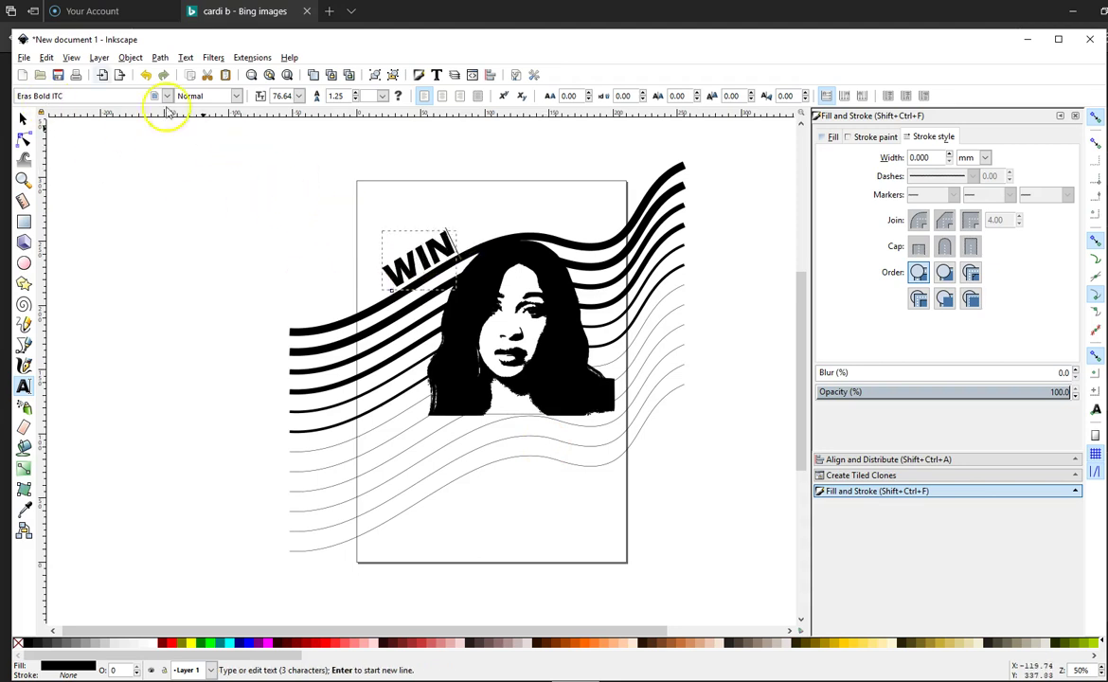
key("Escape")
left_click(24, 118)
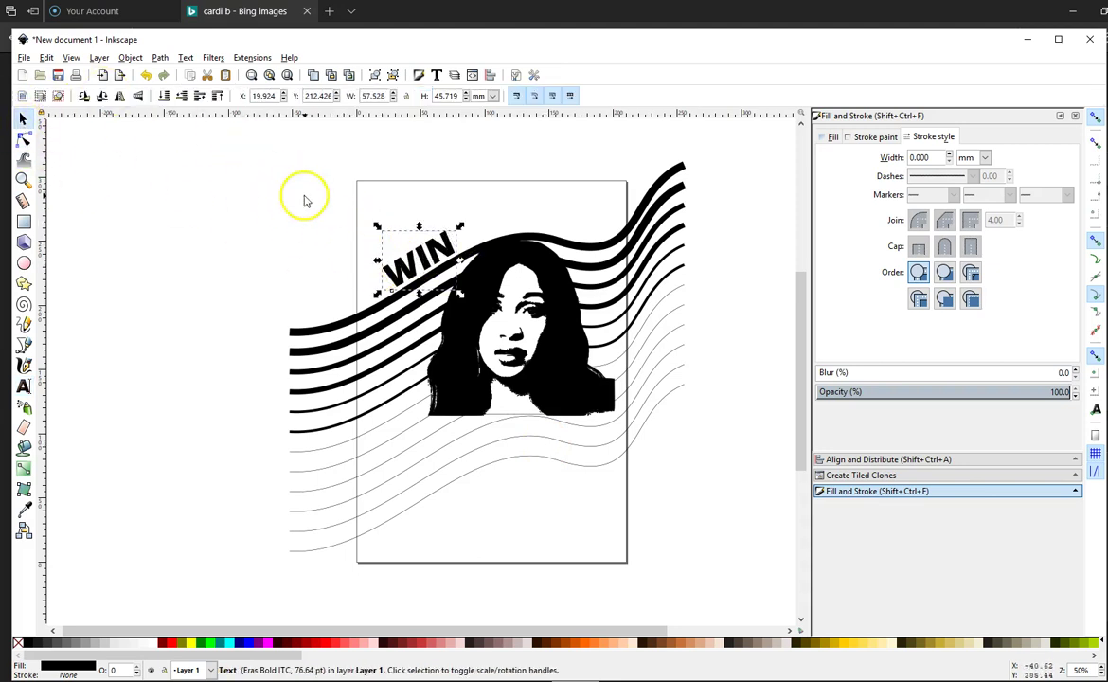
left_click(324, 280)
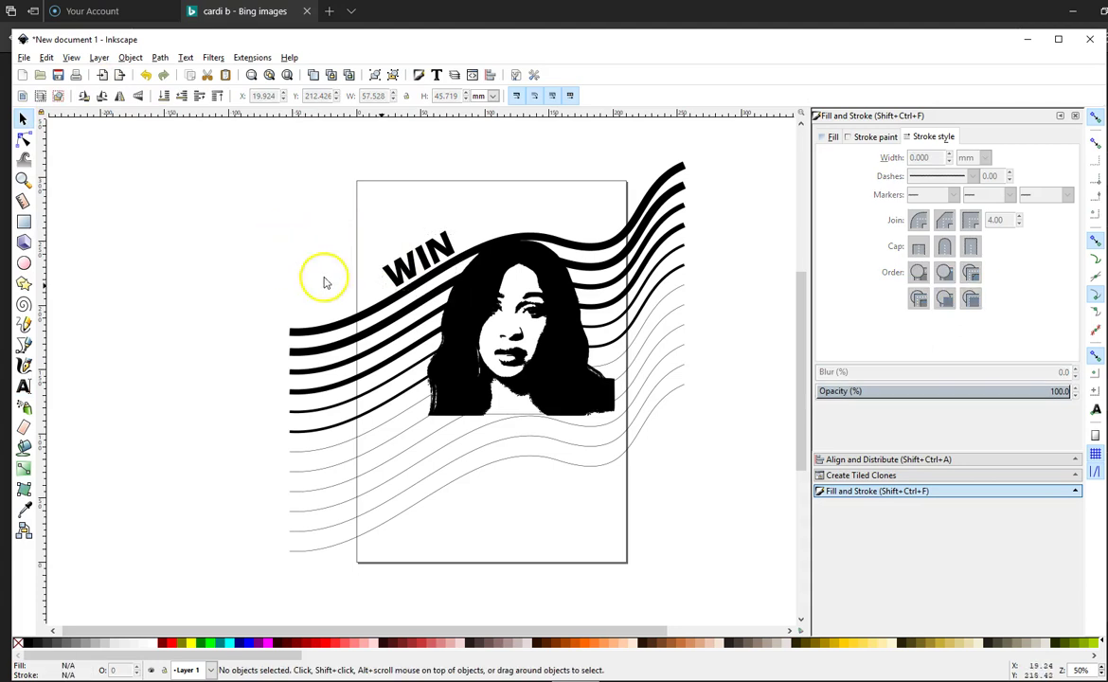
Step: In outline view, convert the WIN text to paths with Object to Path
left_click(71, 57)
mouse_move(99, 86)
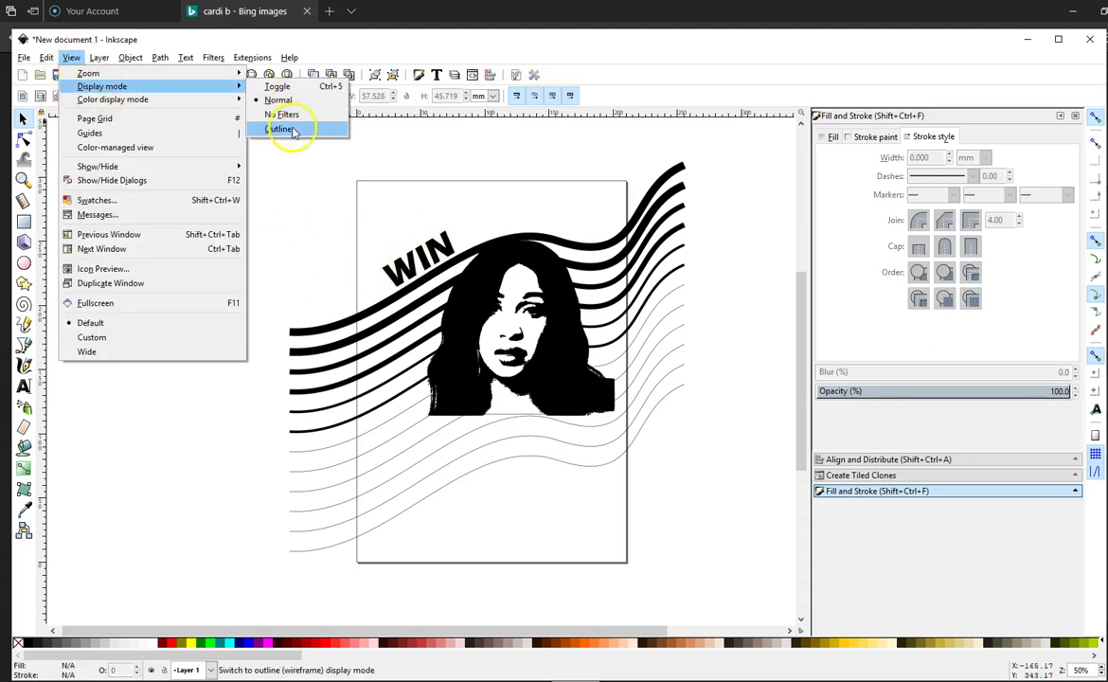
left_click(289, 129)
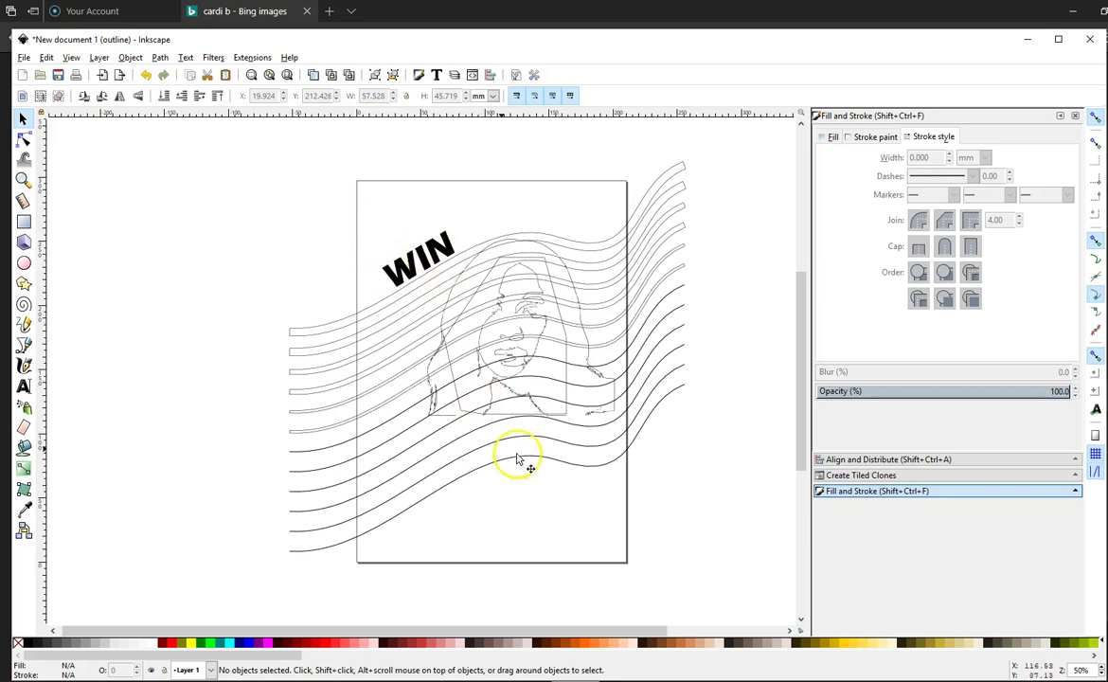
left_click(433, 269)
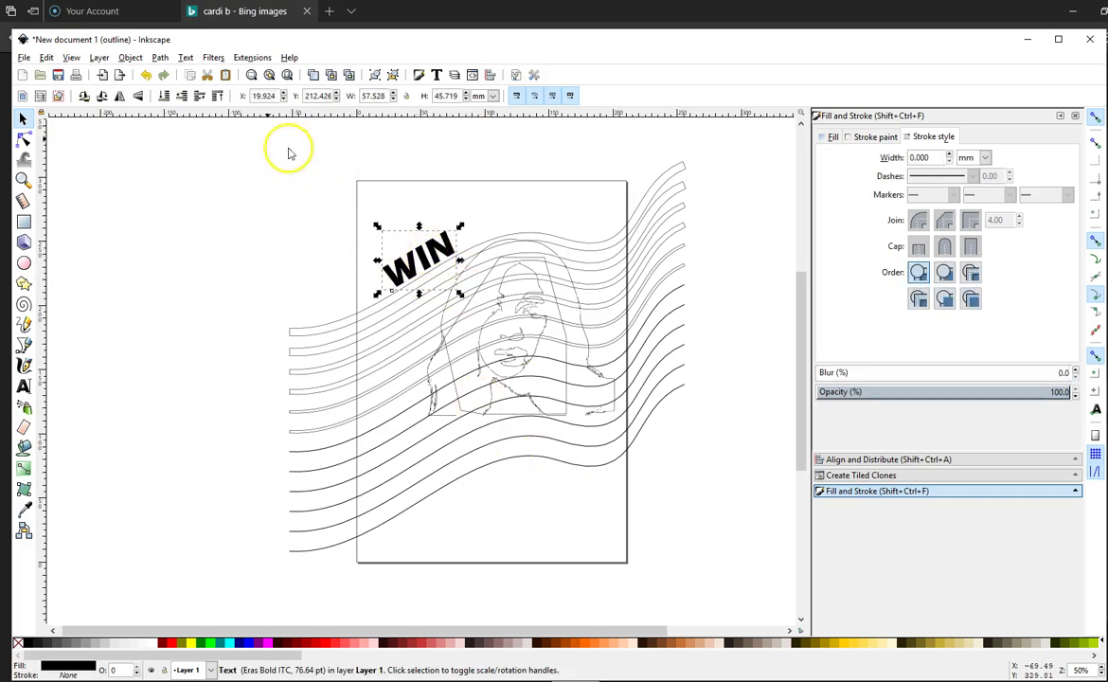
left_click(160, 58)
left_click(188, 75)
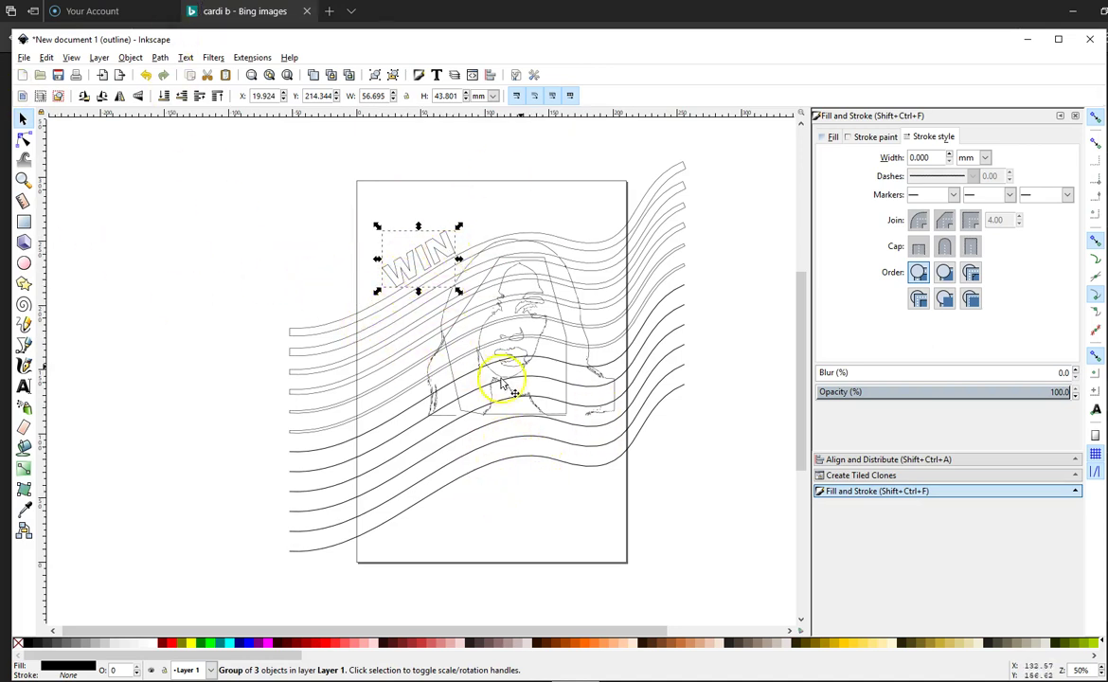
Step: Back in normal display, subtract the portrait shape from the wavy lines with Path > Difference
left_click(71, 58)
mouse_move(90, 86)
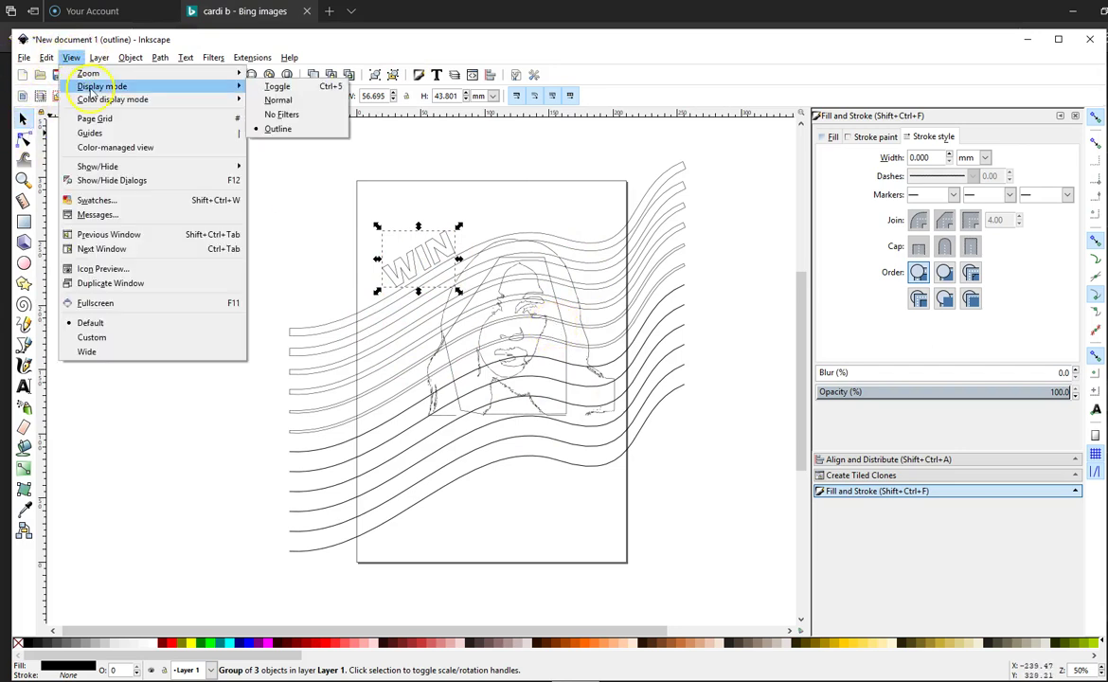
left_click(272, 86)
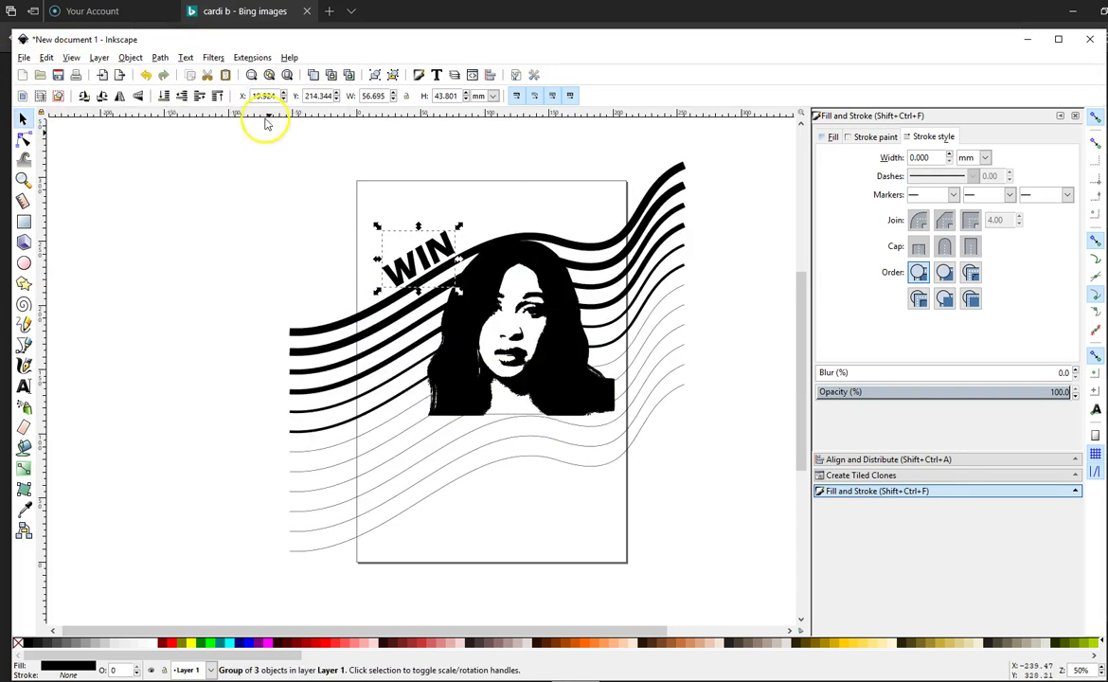
left_click(521, 412)
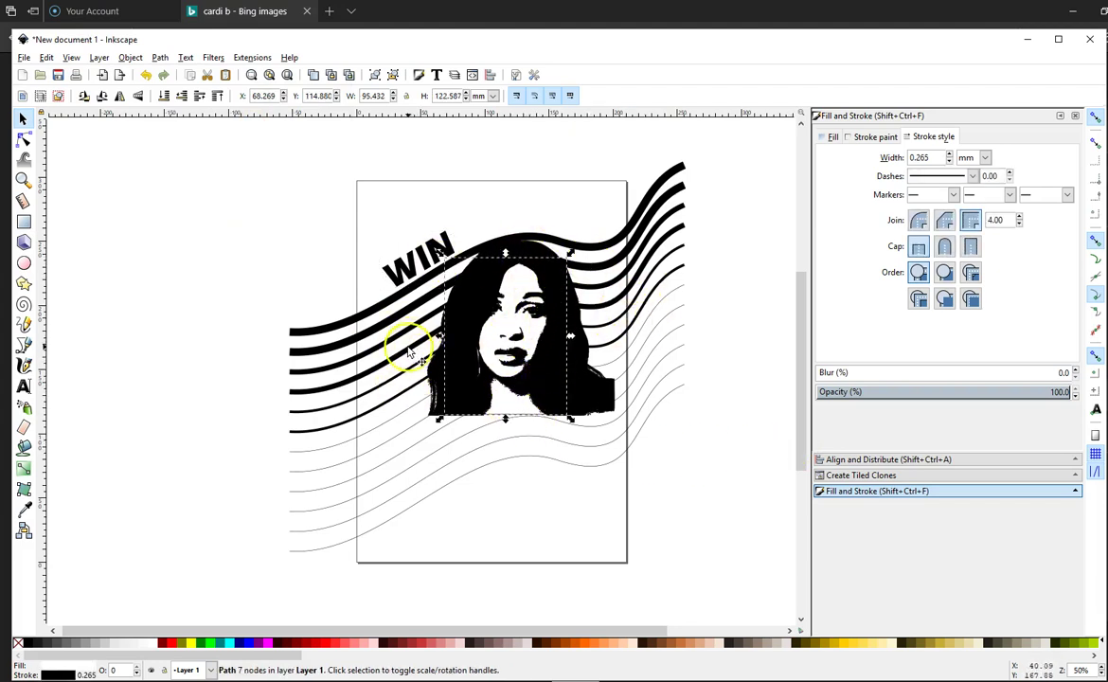
key("shift")
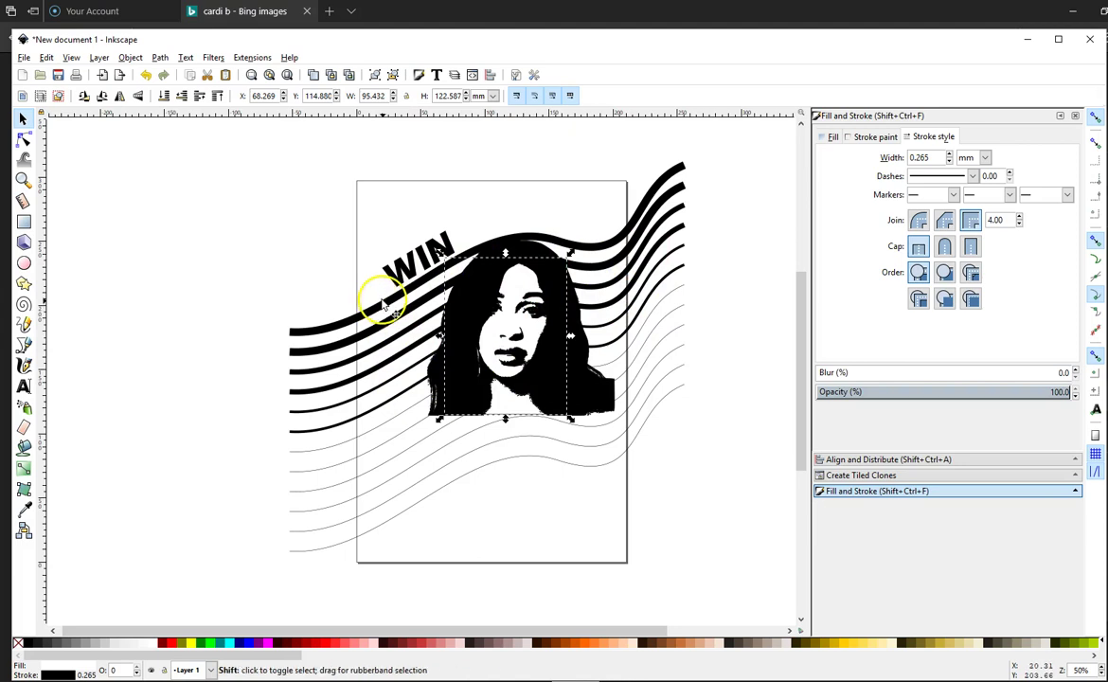
left_click(384, 304, "shift")
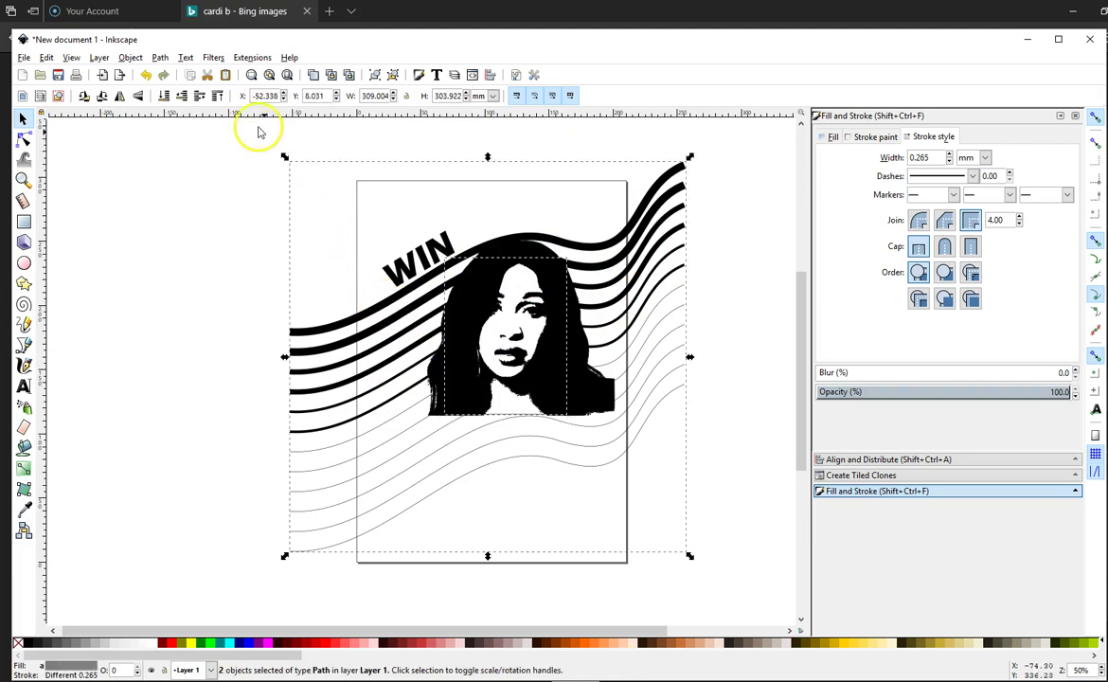
left_click(160, 58)
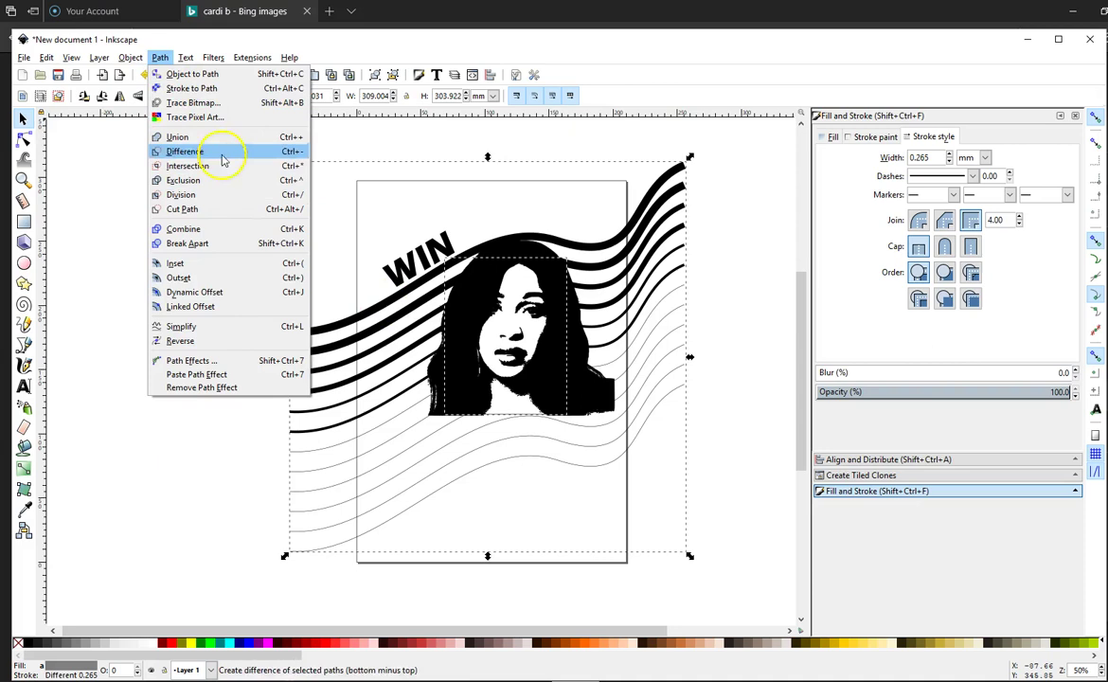
left_click(161, 154)
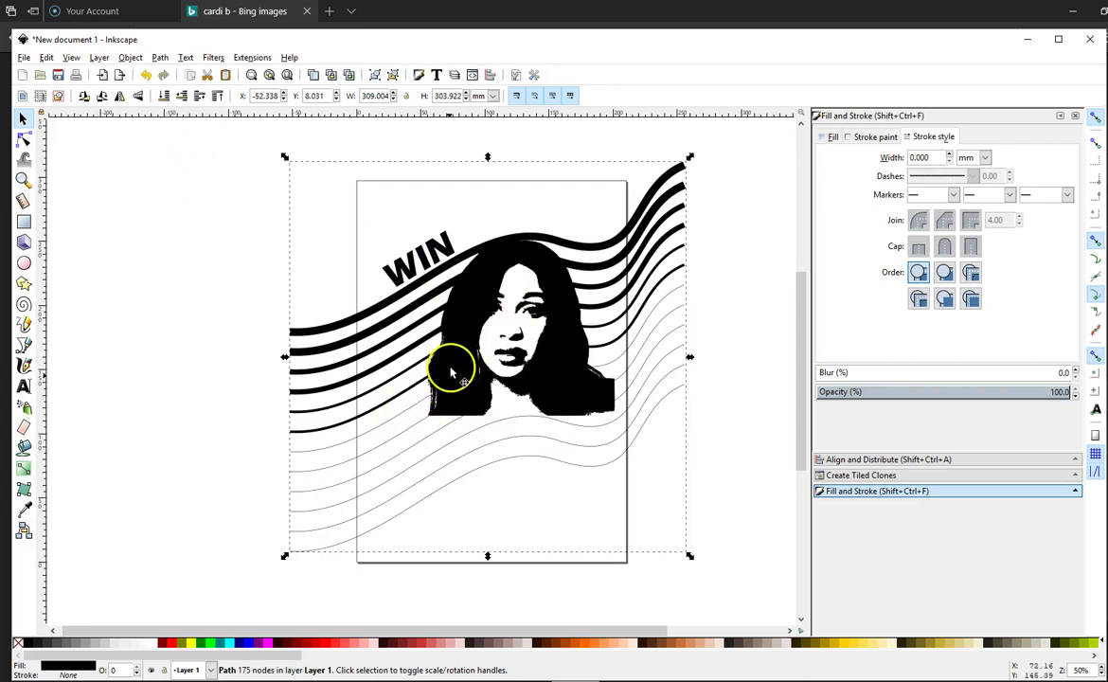
Step: In outline display, union the portrait silhouette and wave path into one 1763-node path
left_click(73, 58)
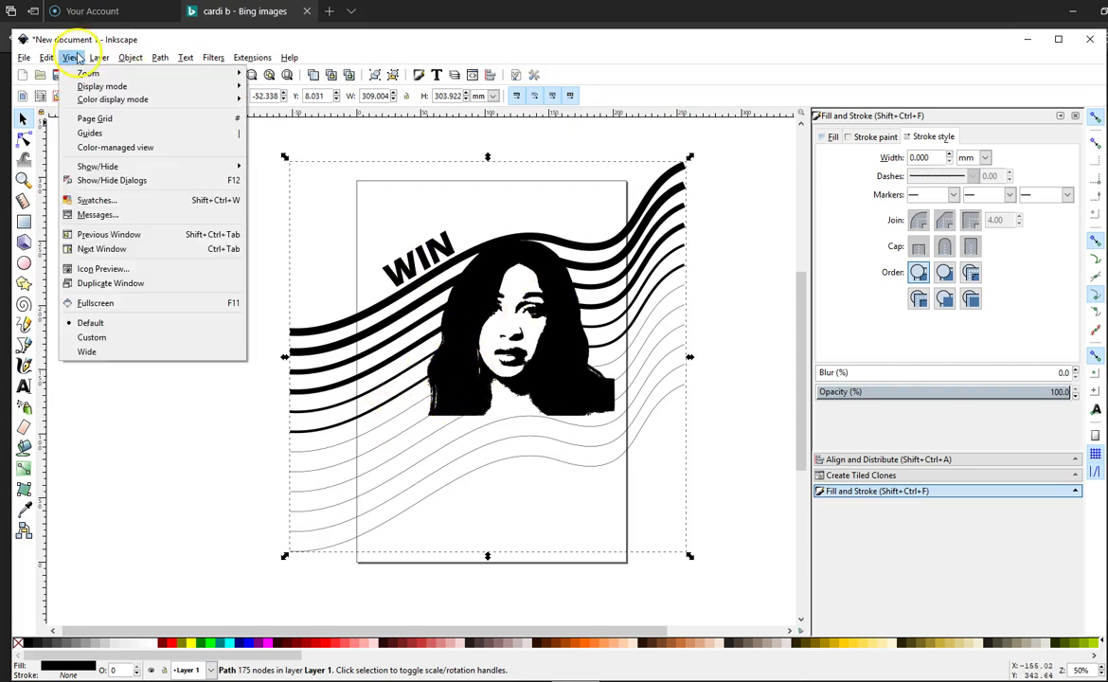
mouse_move(172, 90)
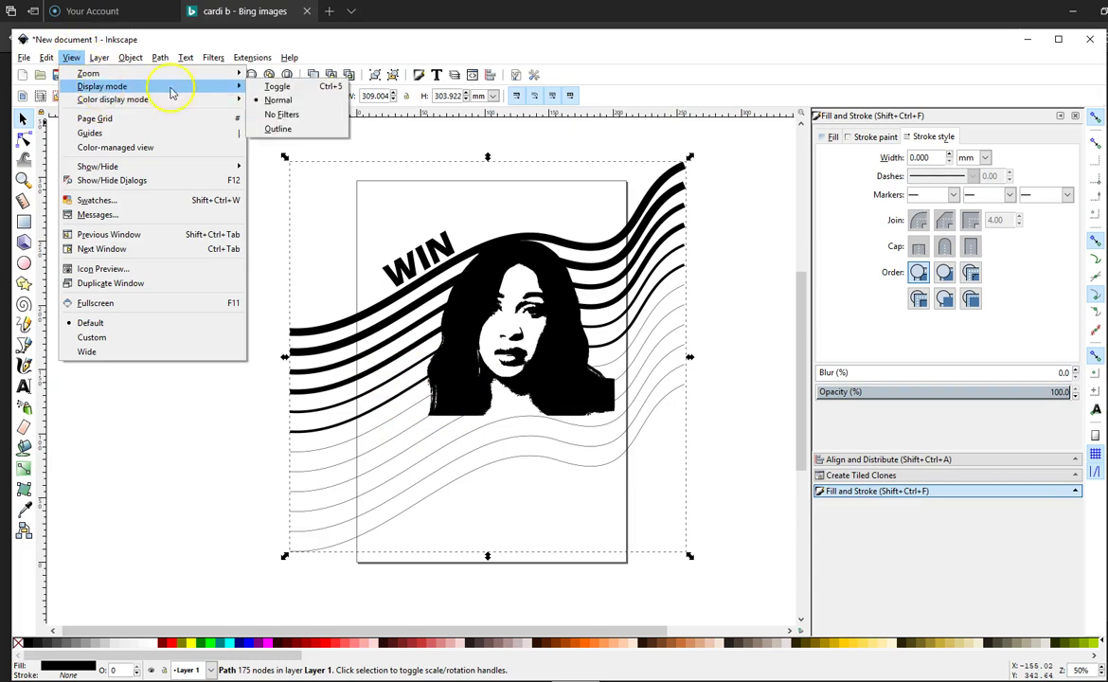
left_click(280, 129)
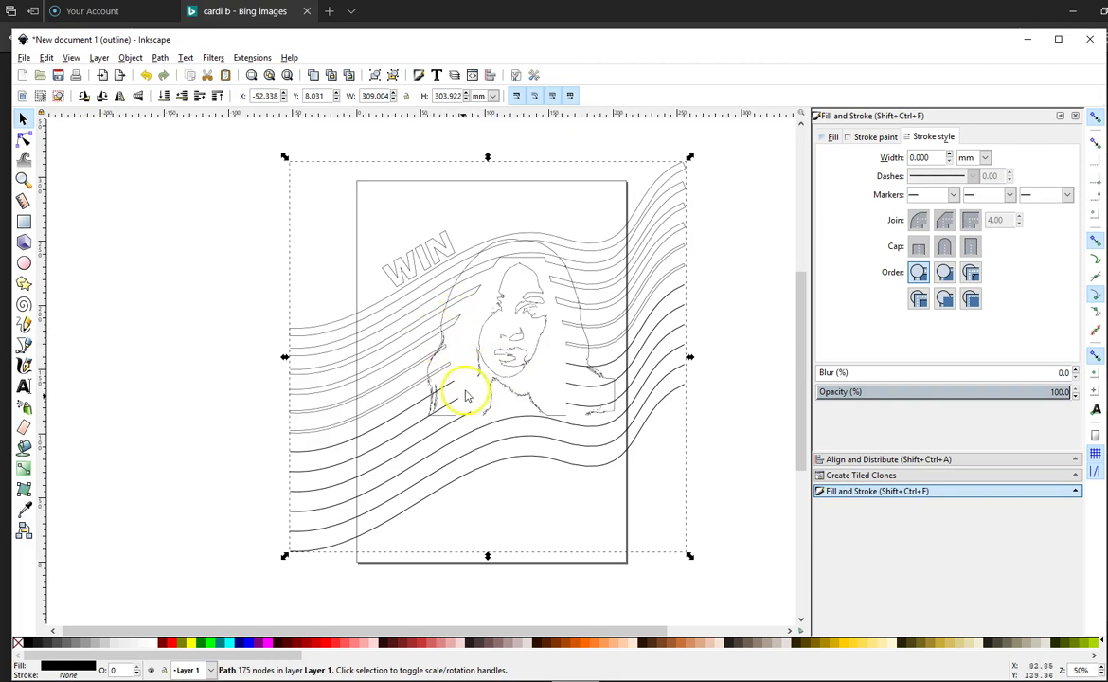
key("shift")
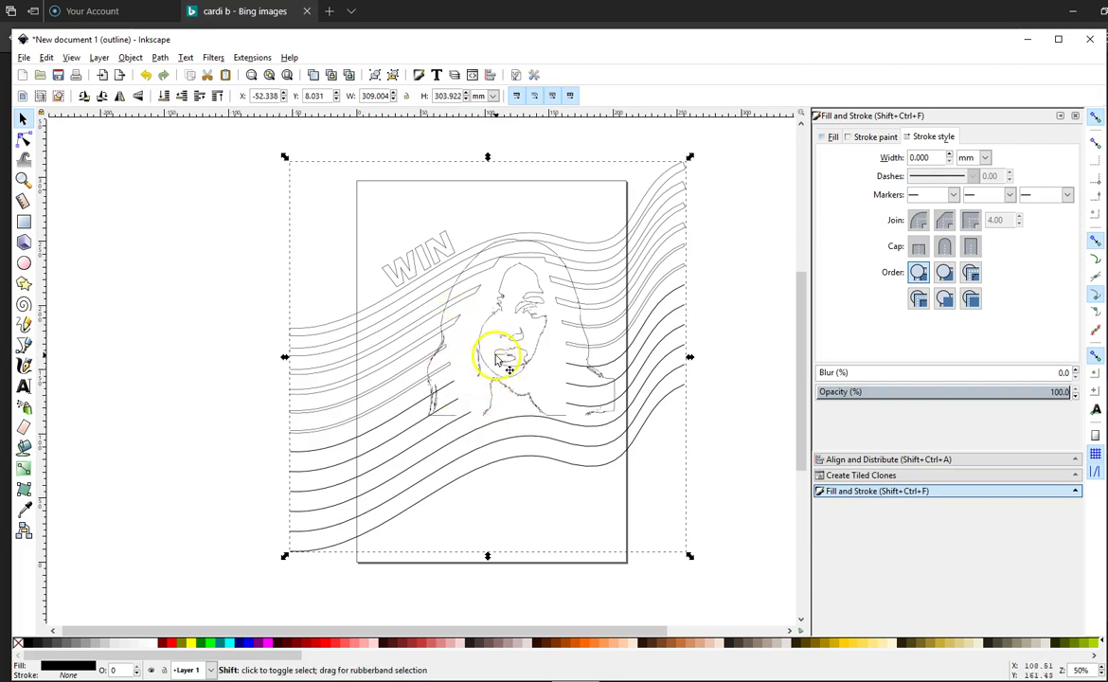
left_click(470, 409)
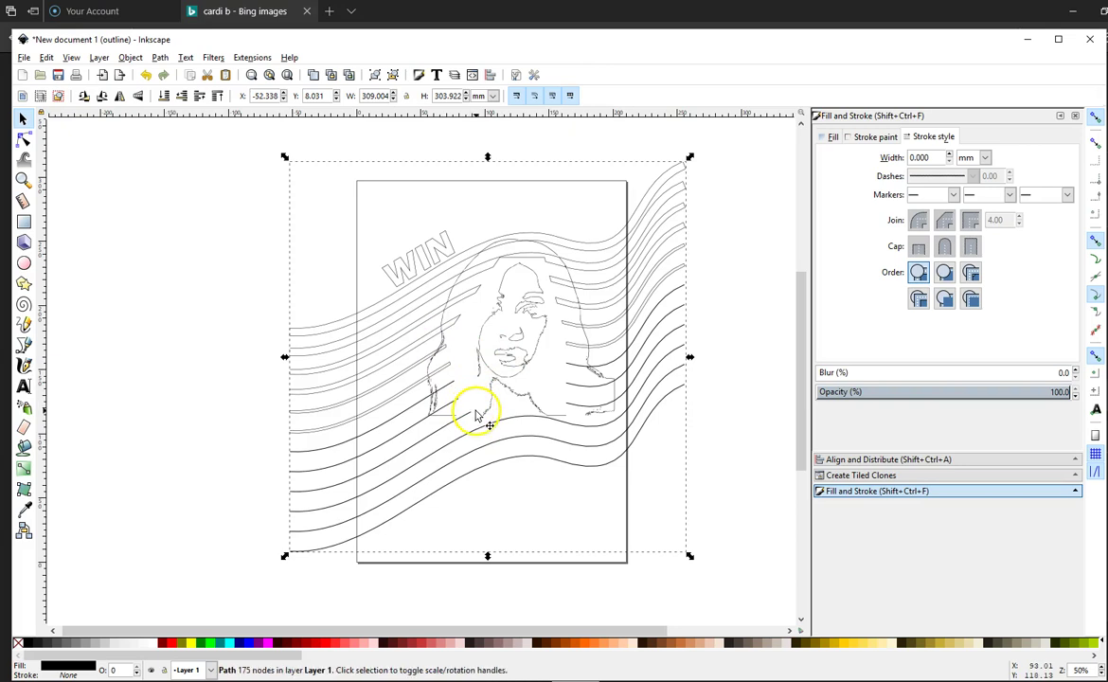
left_click(423, 424, "shift")
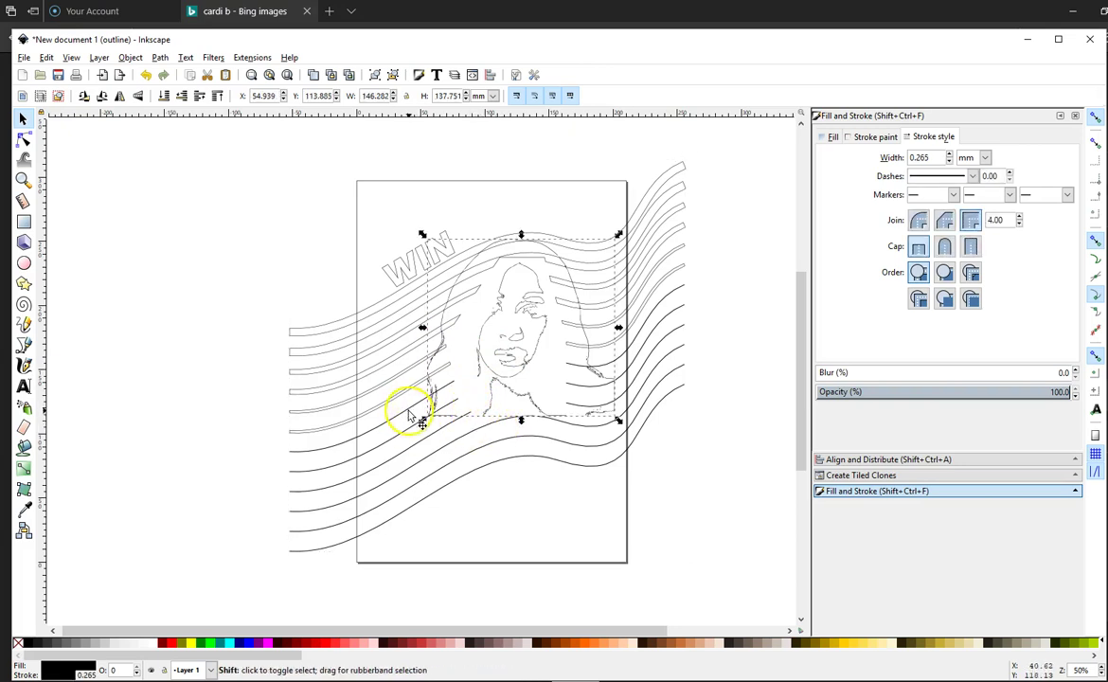
left_click(410, 418, "shift")
left_click(160, 59)
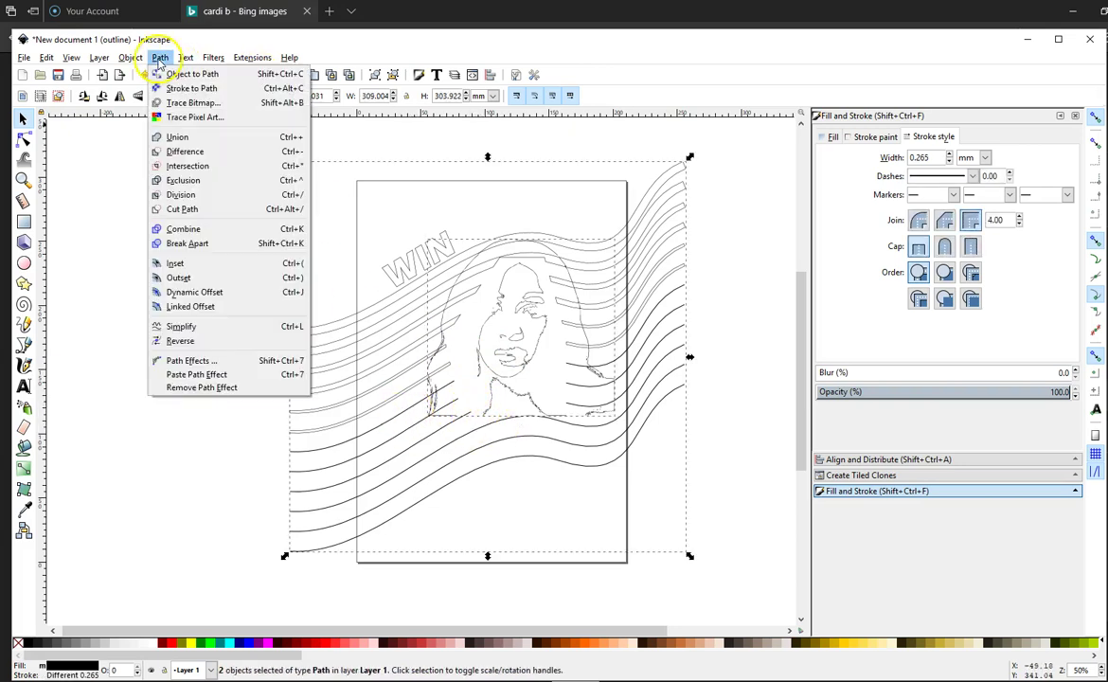
left_click(201, 141)
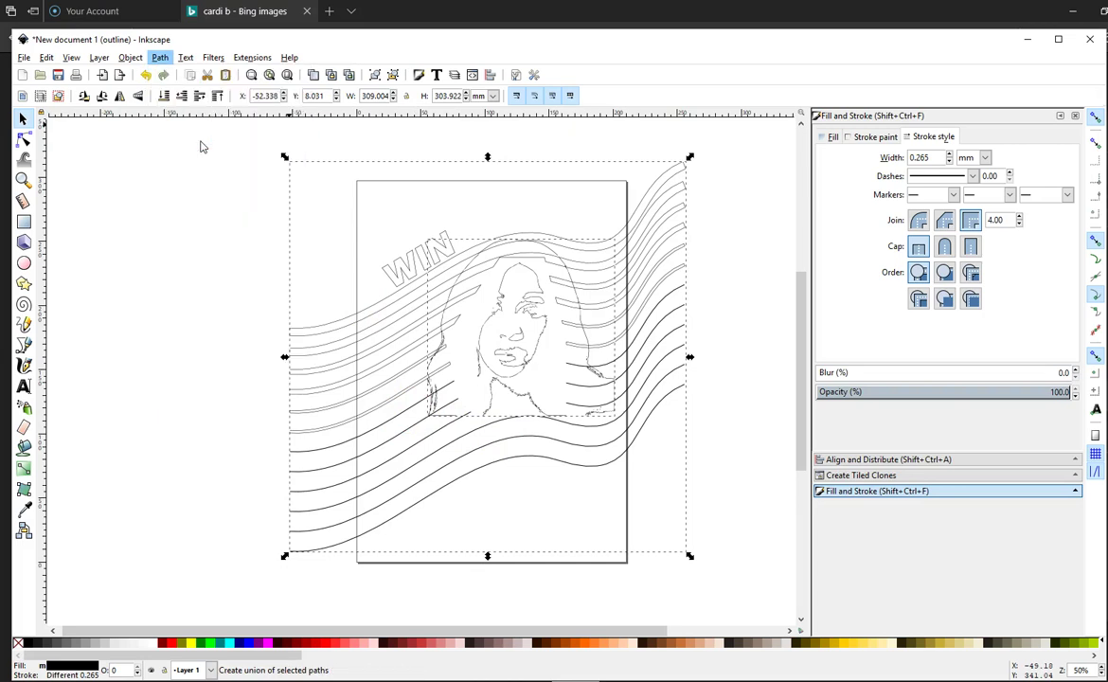
Step: Draw a 217 × 262 mm oval fitted inside the page and select it with the wave path
left_click(173, 217)
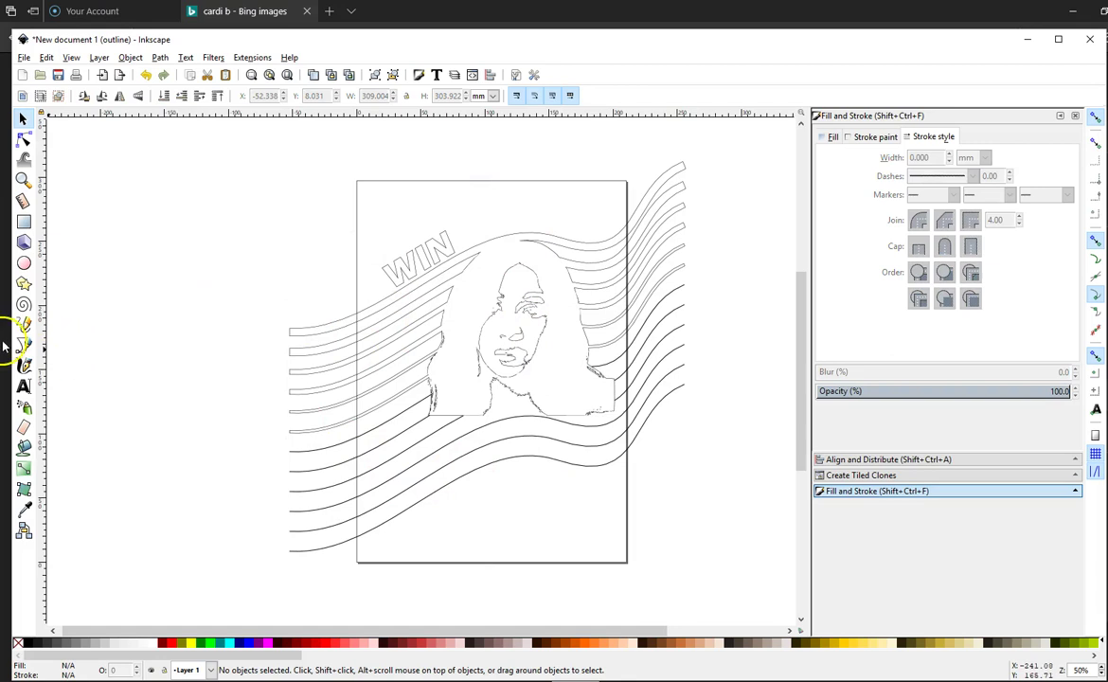
left_click(26, 223)
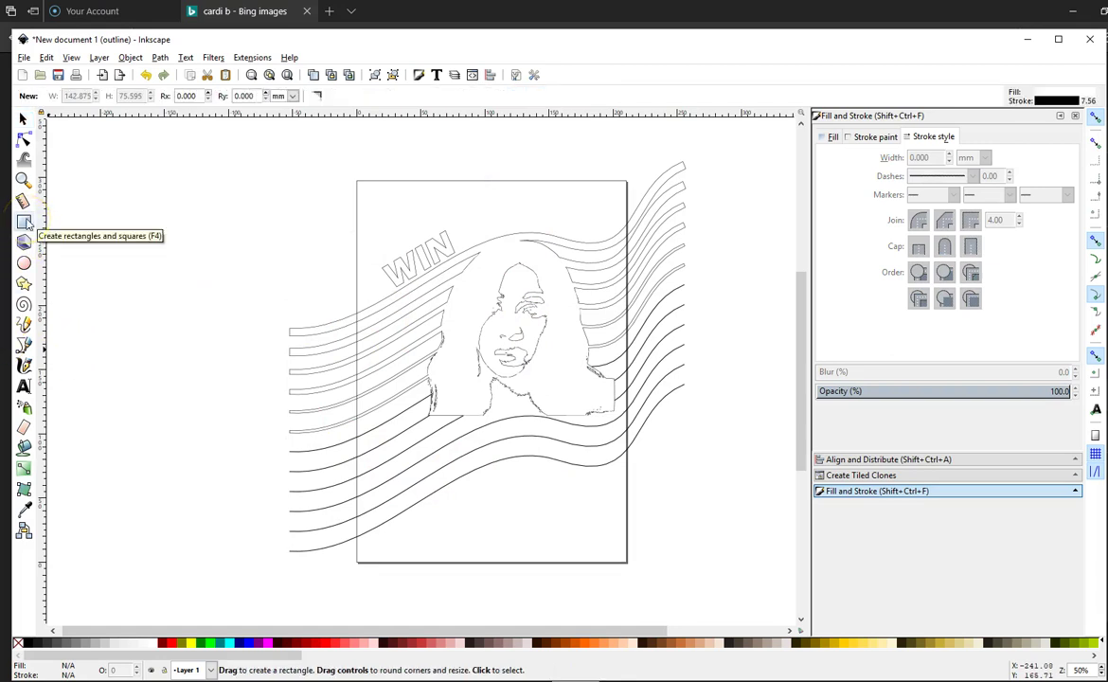
left_click(23, 263)
mouse_move(337, 140)
left_mouse_down()
mouse_move(559, 353)
mouse_move(655, 507)
mouse_move(639, 516)
left_mouse_up()
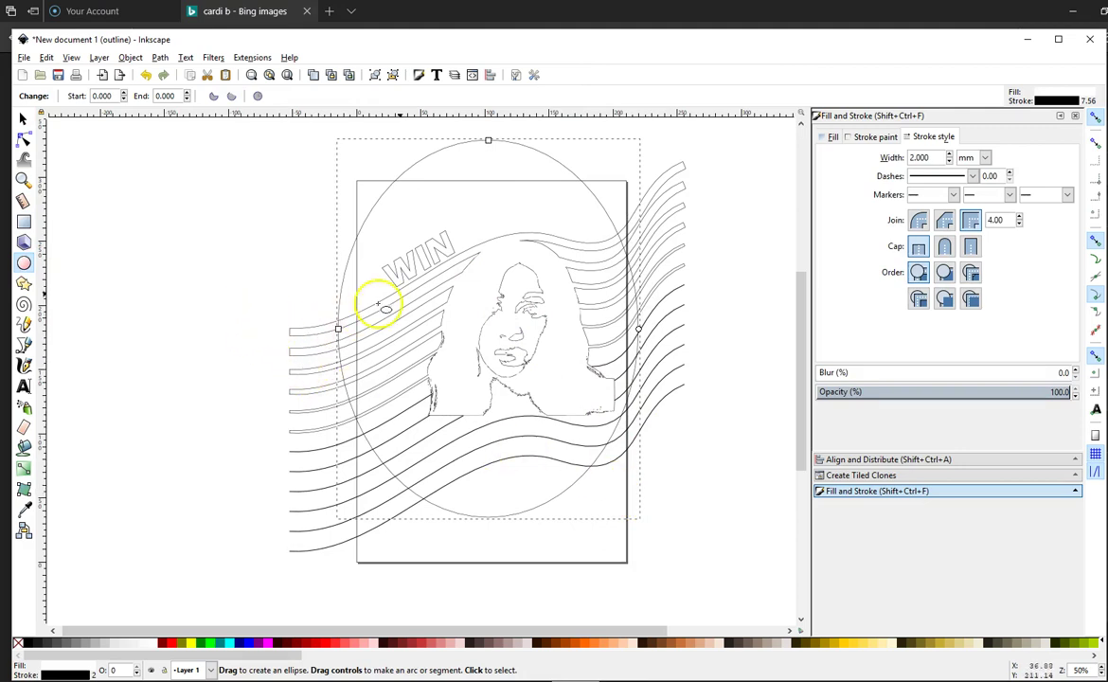
left_click(26, 120)
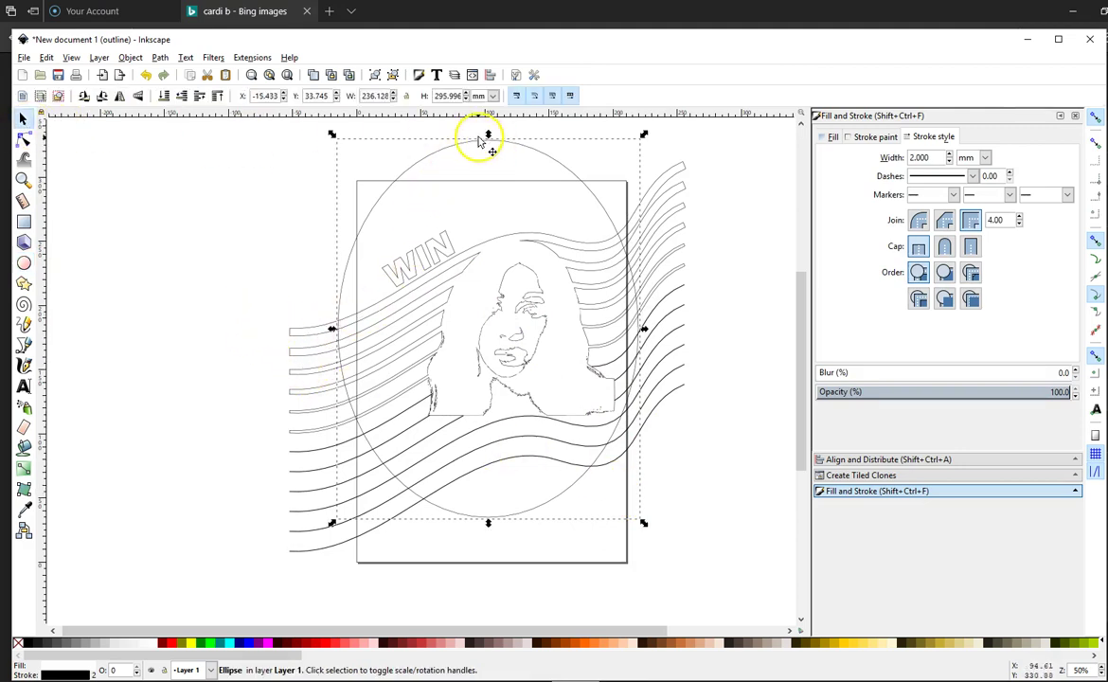
left_click_drag(487, 141, 497, 182)
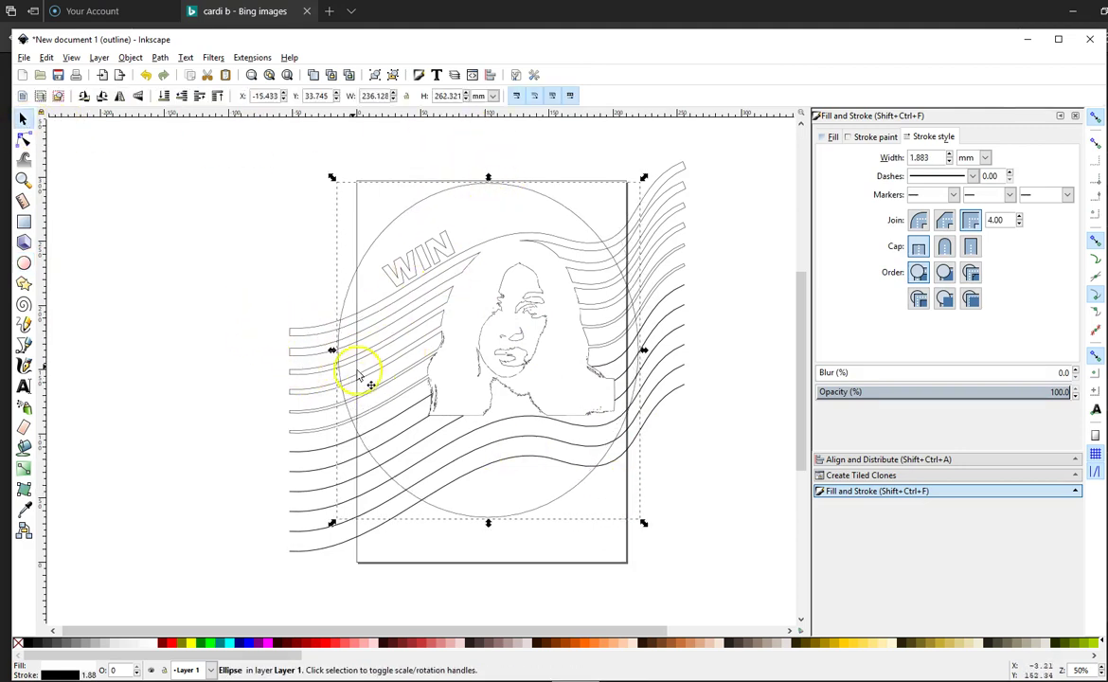
left_click_drag(332, 350, 364, 367)
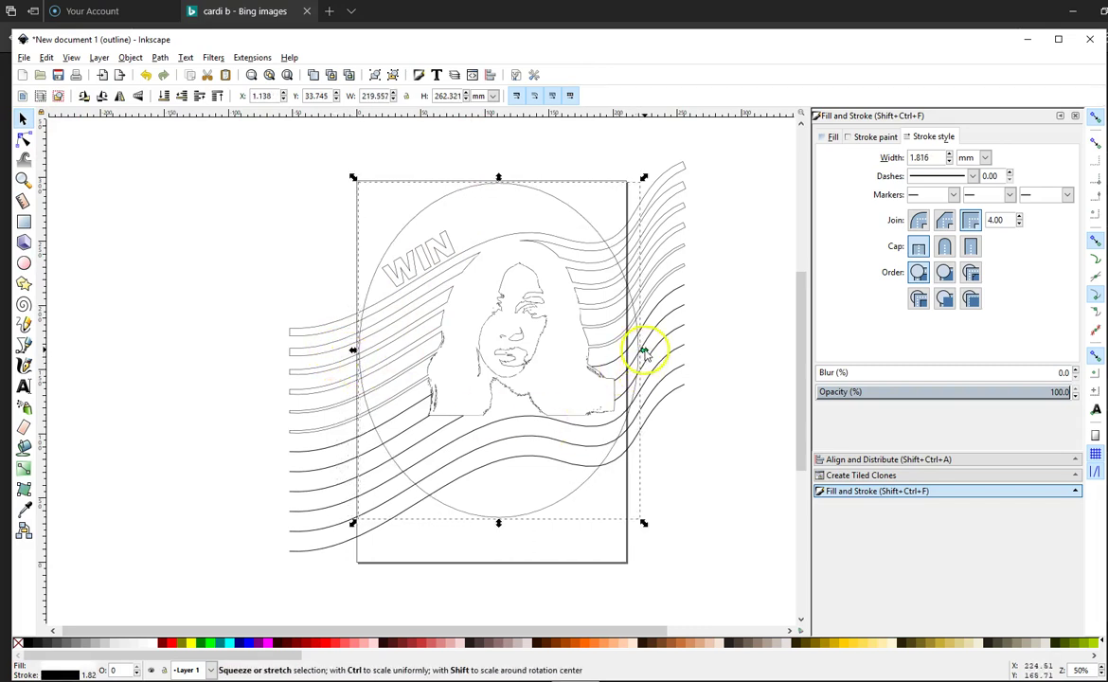
left_click_drag(643, 352, 638, 366)
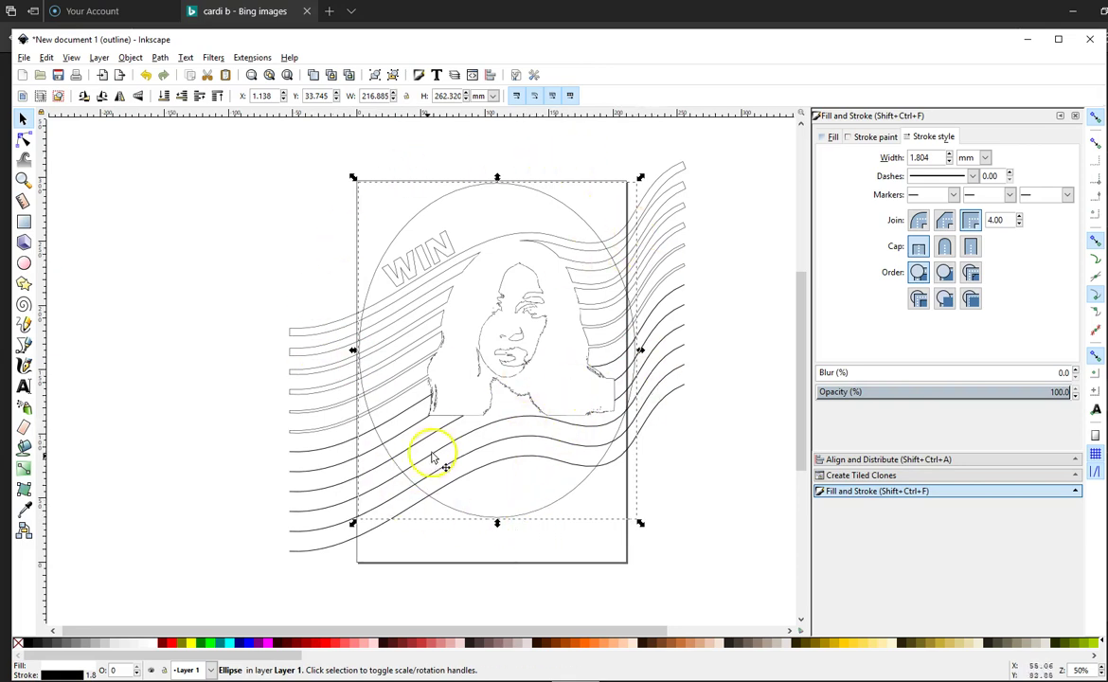
key("shift")
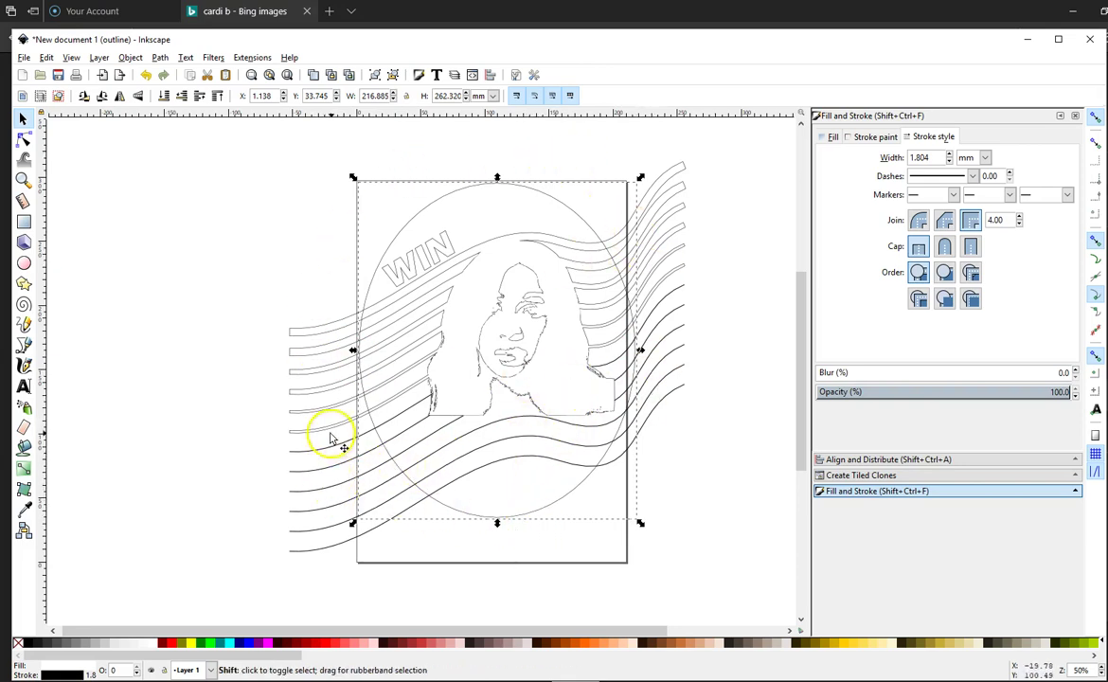
left_click(332, 394, "shift")
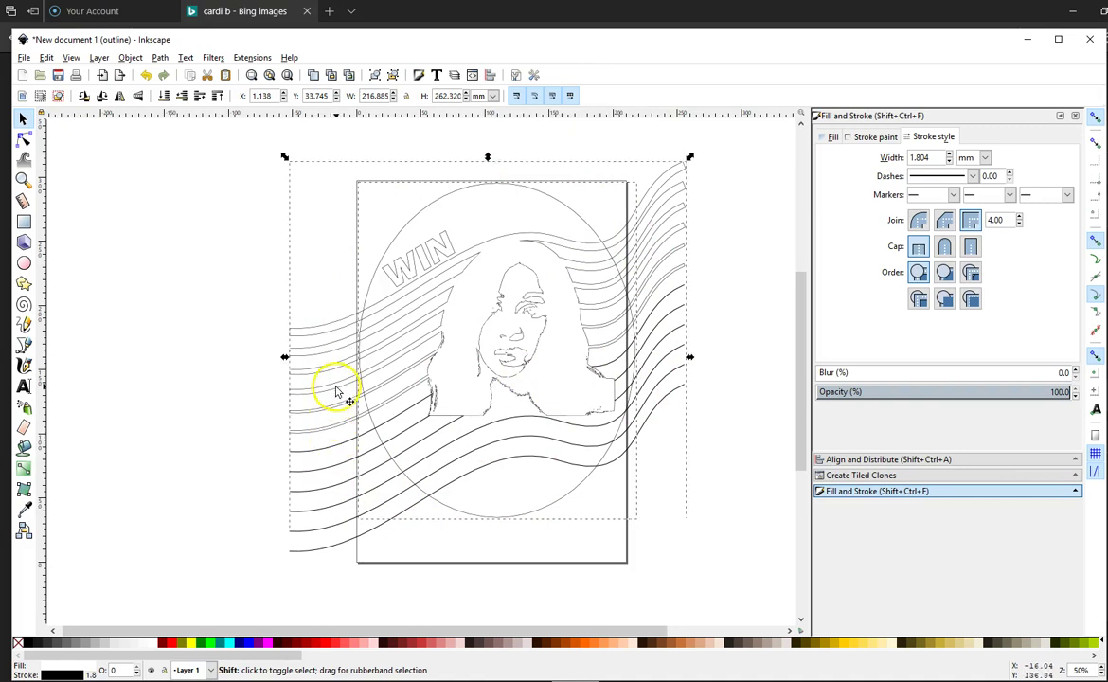
left_click(161, 58)
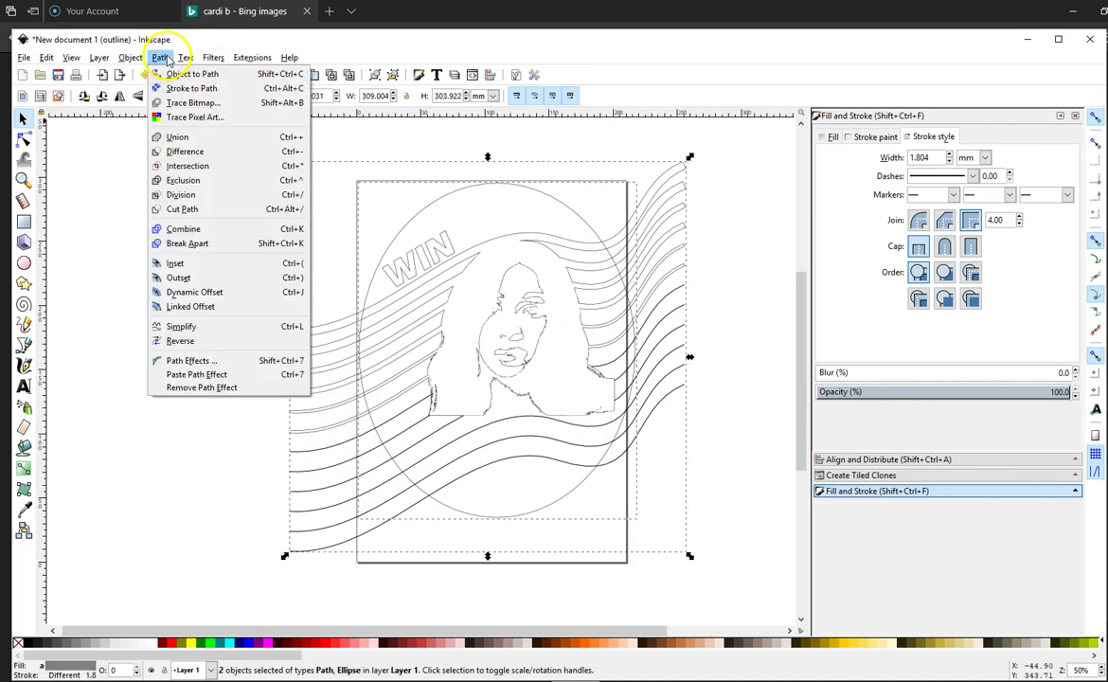
Step: Trim the wavy lines to the oval's edge and return the canvas to normal display
left_click(224, 168)
left_click(196, 297)
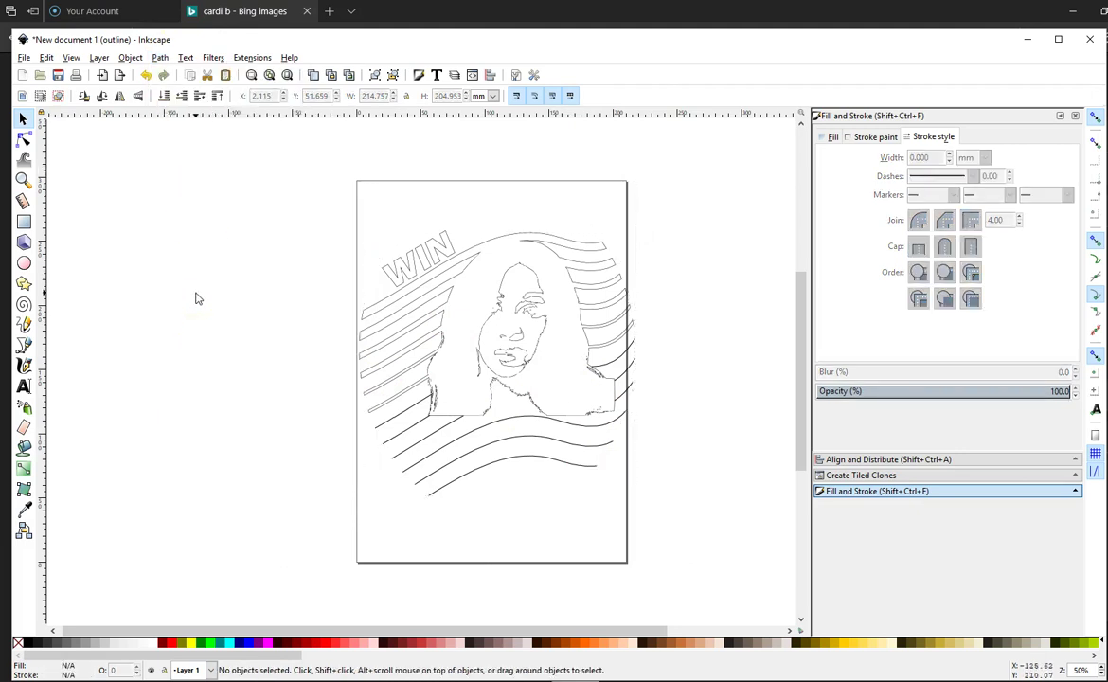
left_click(71, 58)
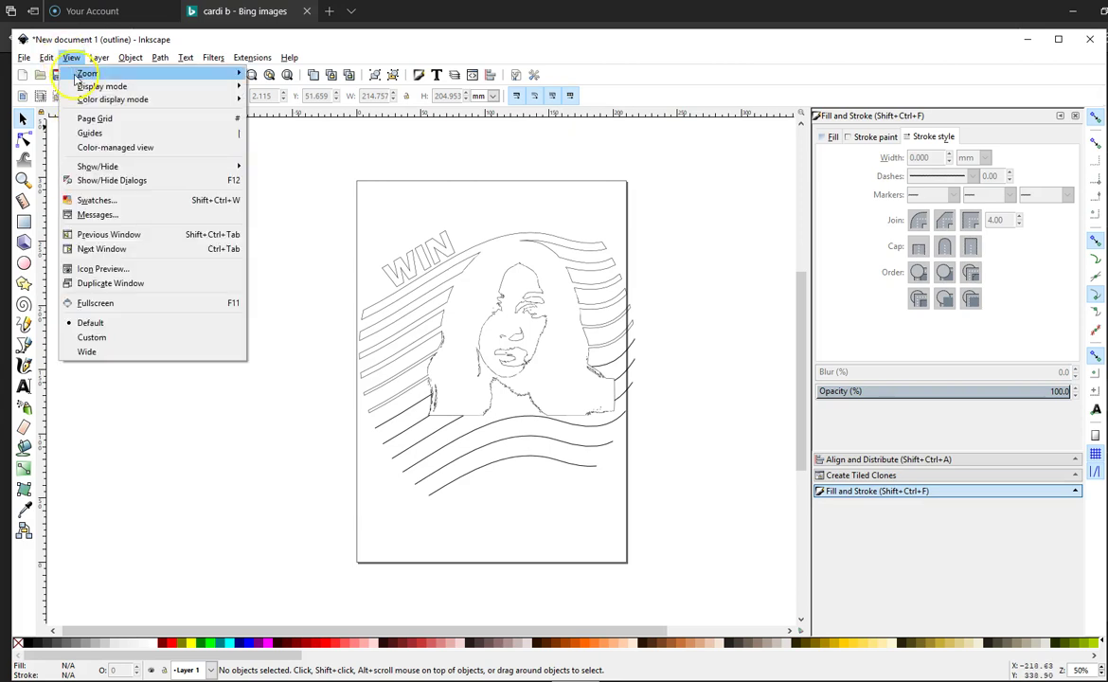
left_click(76, 76)
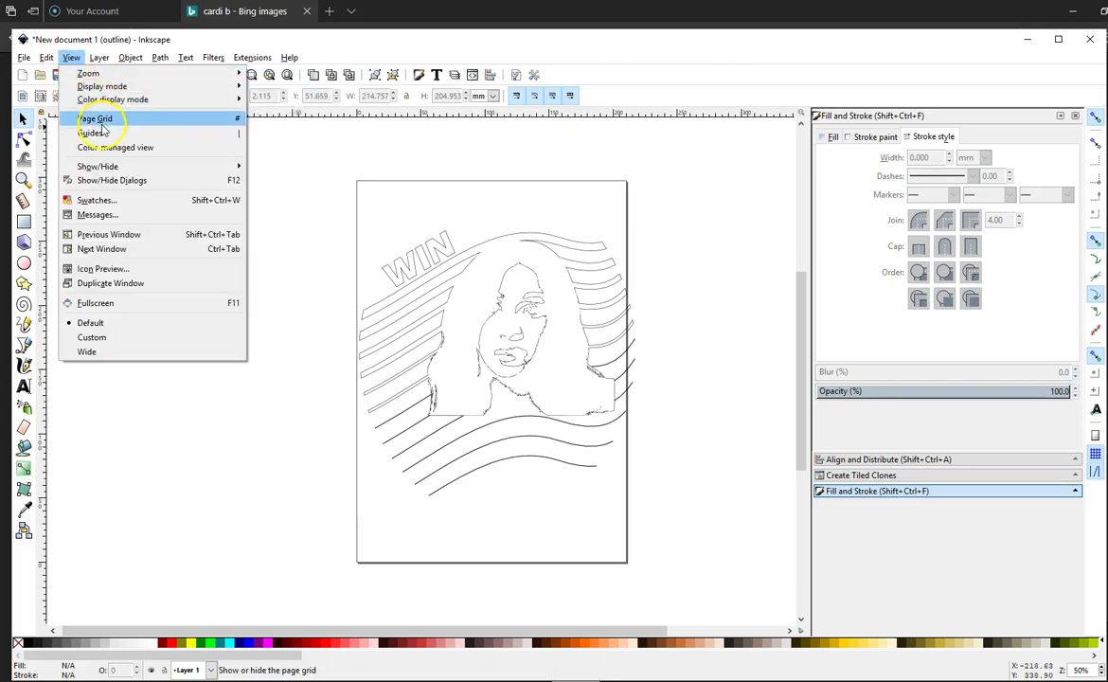
mouse_move(128, 89)
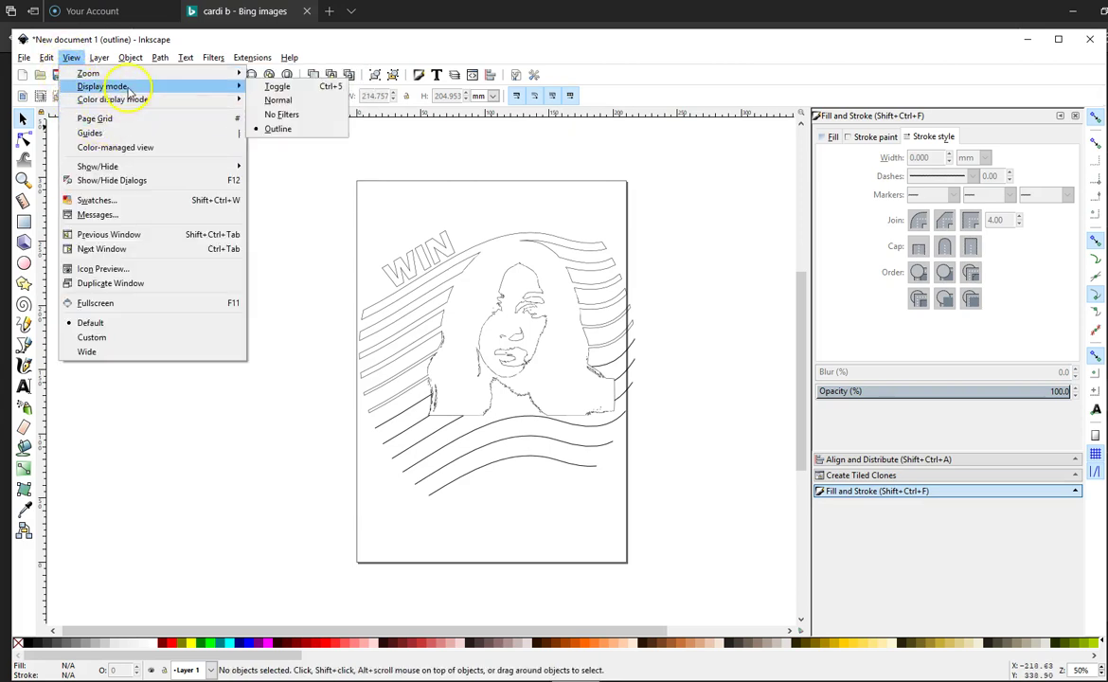
left_click(278, 100)
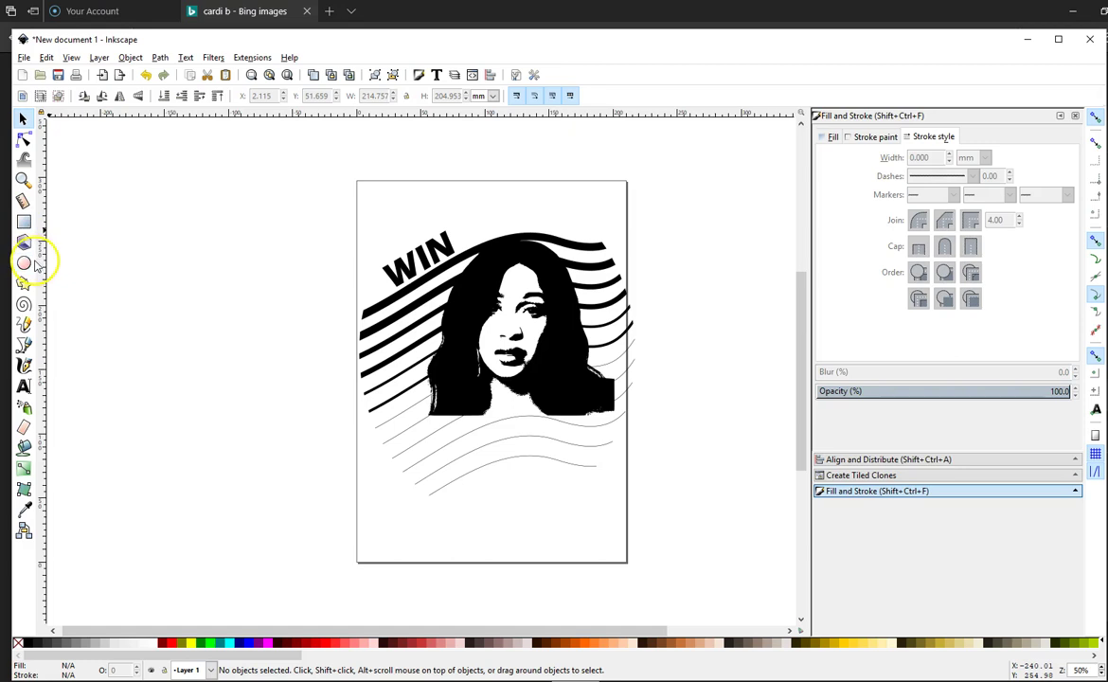
Step: Draw a rectangle covering the whole drawing and remove its fill
left_click(23, 222)
mouse_move(345, 175)
left_mouse_down()
mouse_move(673, 487)
mouse_move(653, 521)
left_mouse_up()
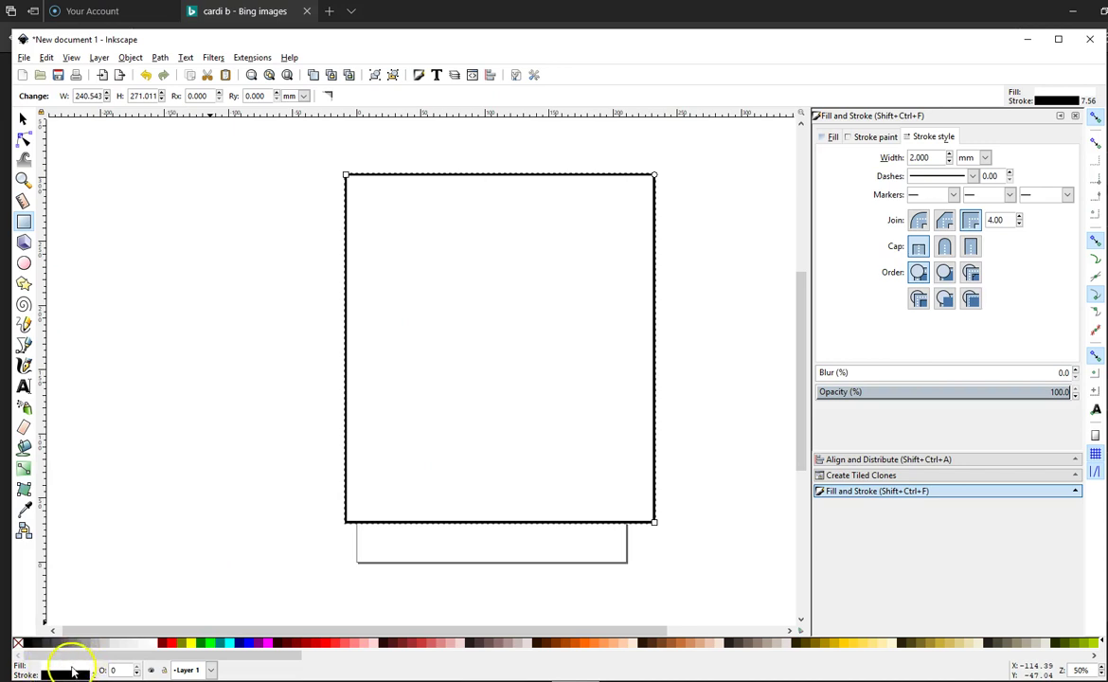
left_click(23, 121)
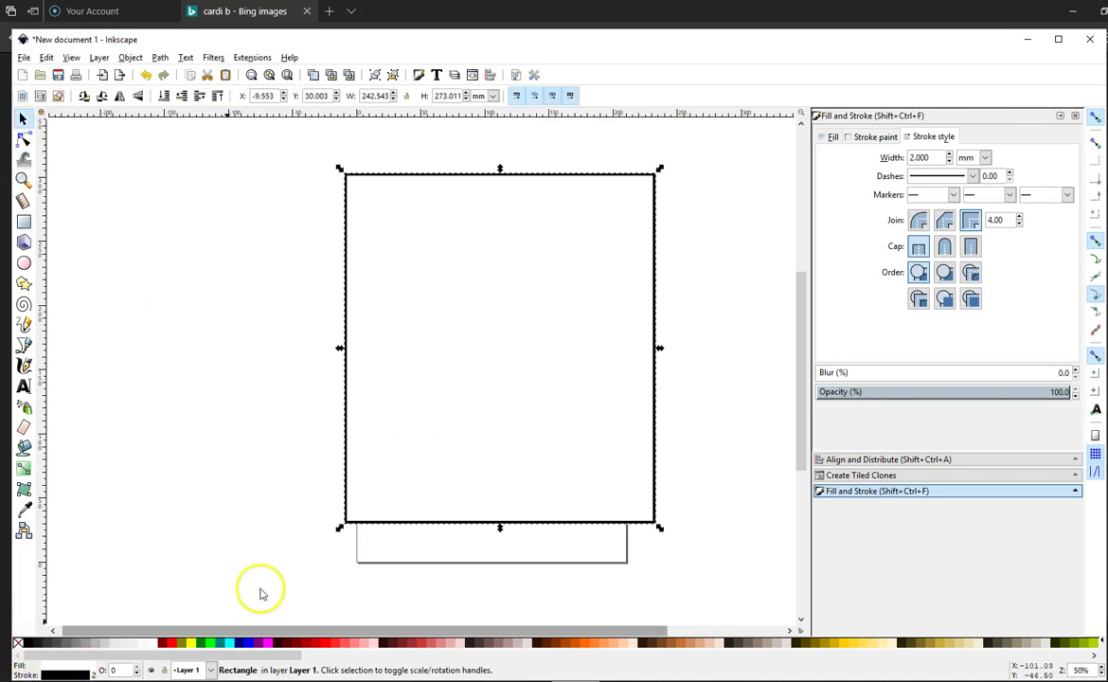
left_click(19, 646)
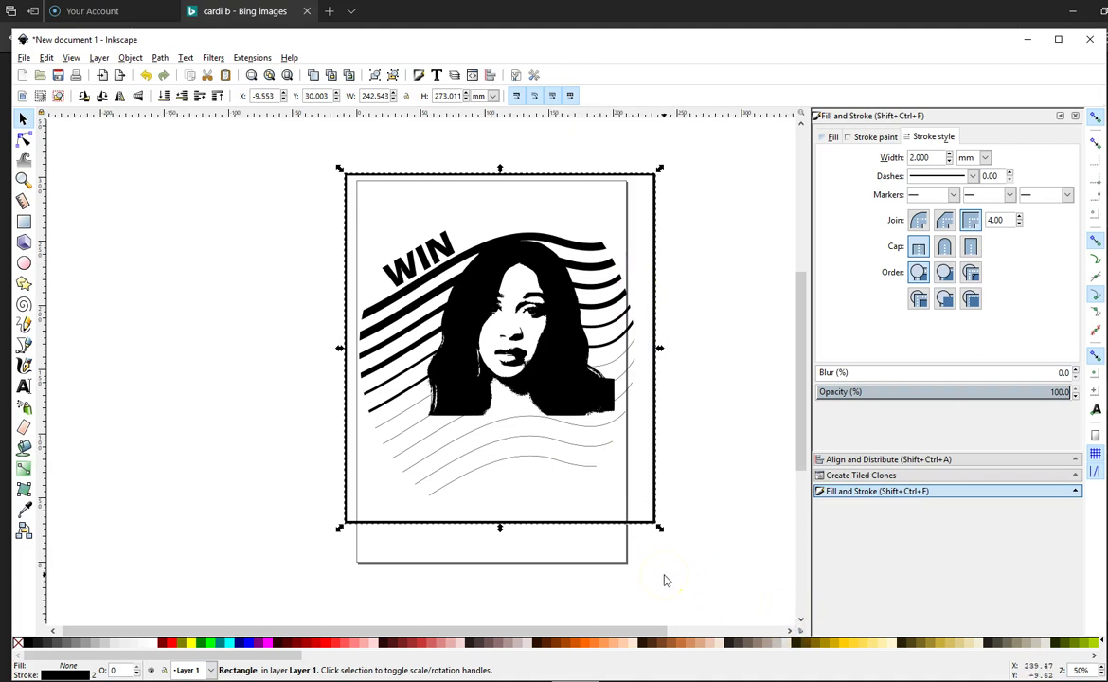
Step: Duplicate the frame, inset the copy, and give it a blue stroke
right_click(455, 530)
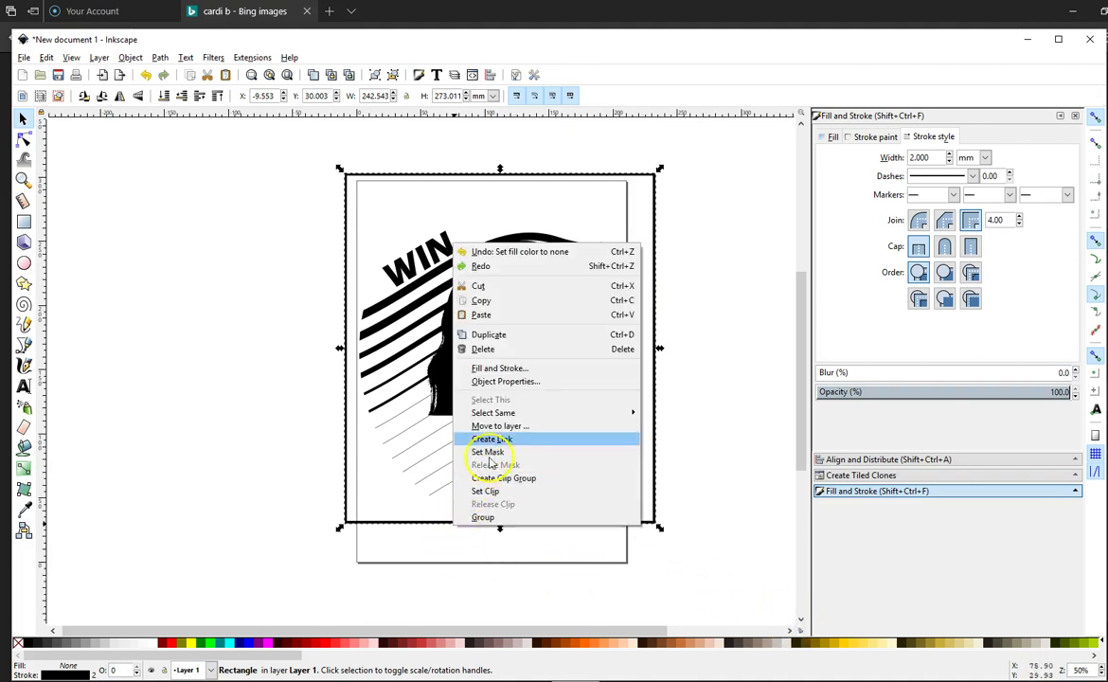
left_click(512, 335)
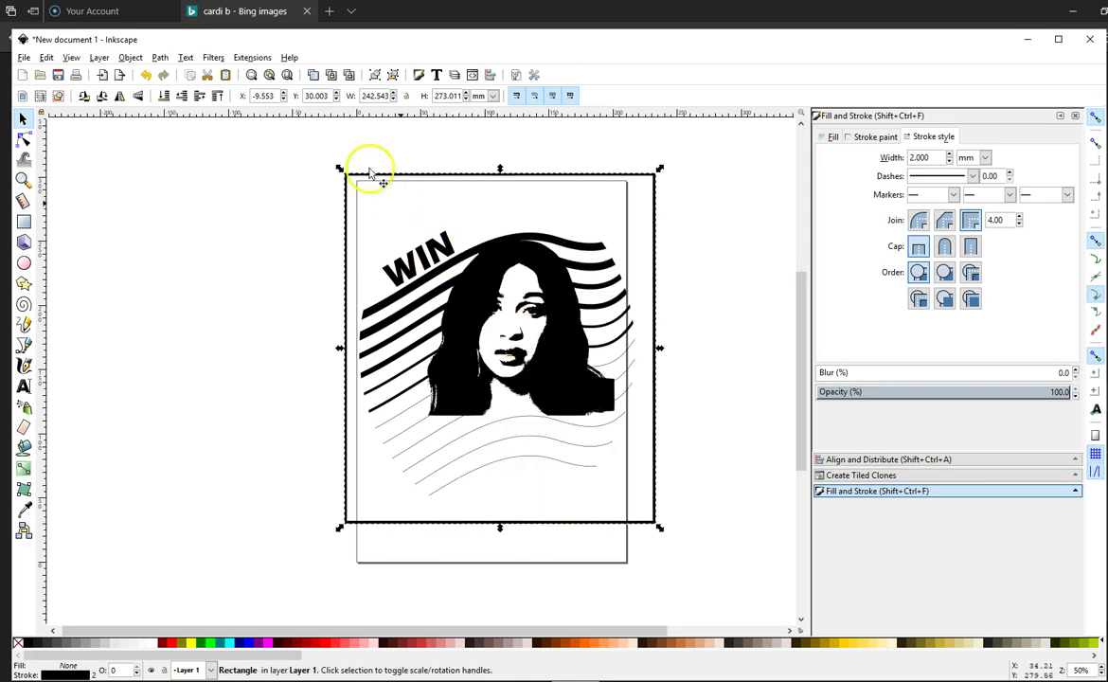
left_click(160, 58)
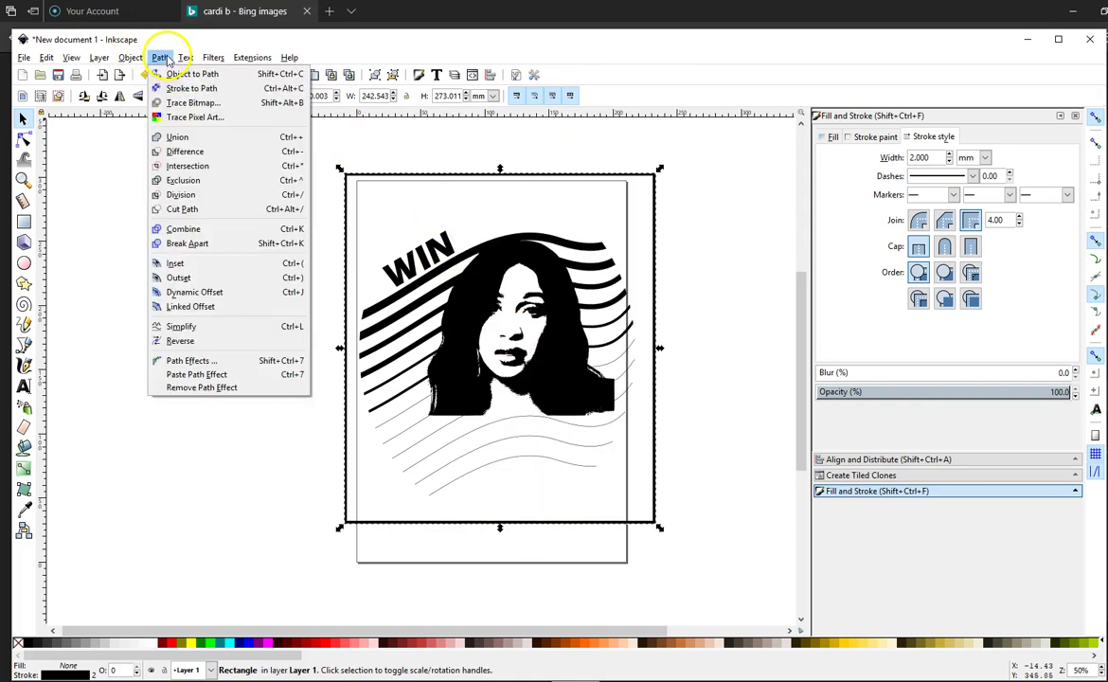
left_click(202, 262)
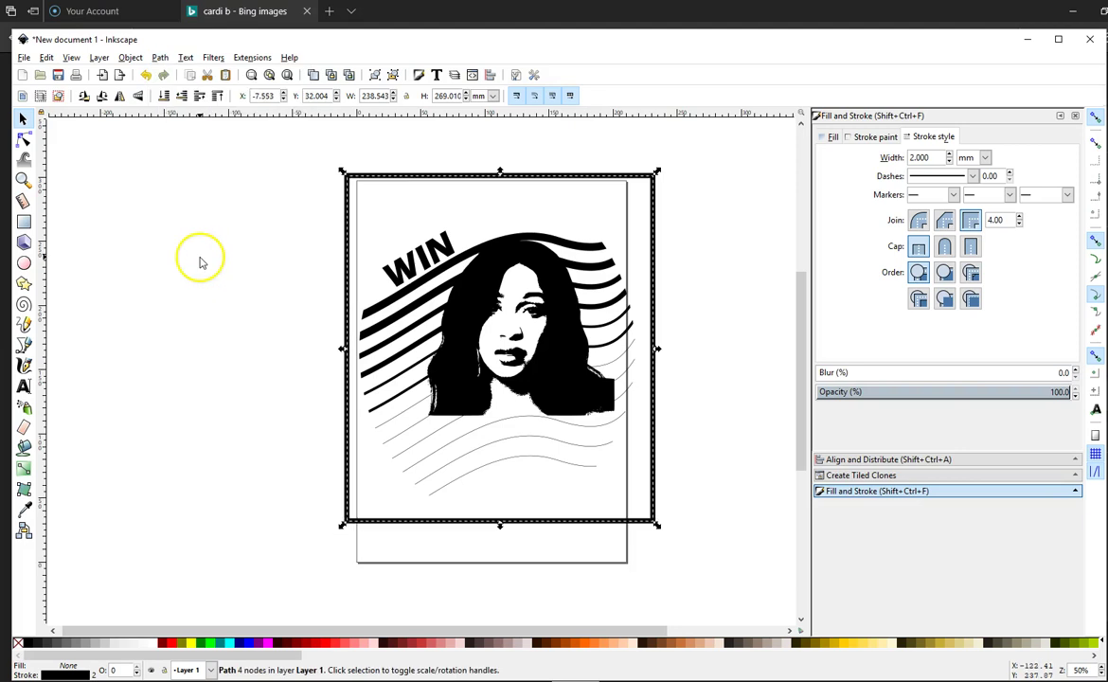
left_click(249, 642, "shift")
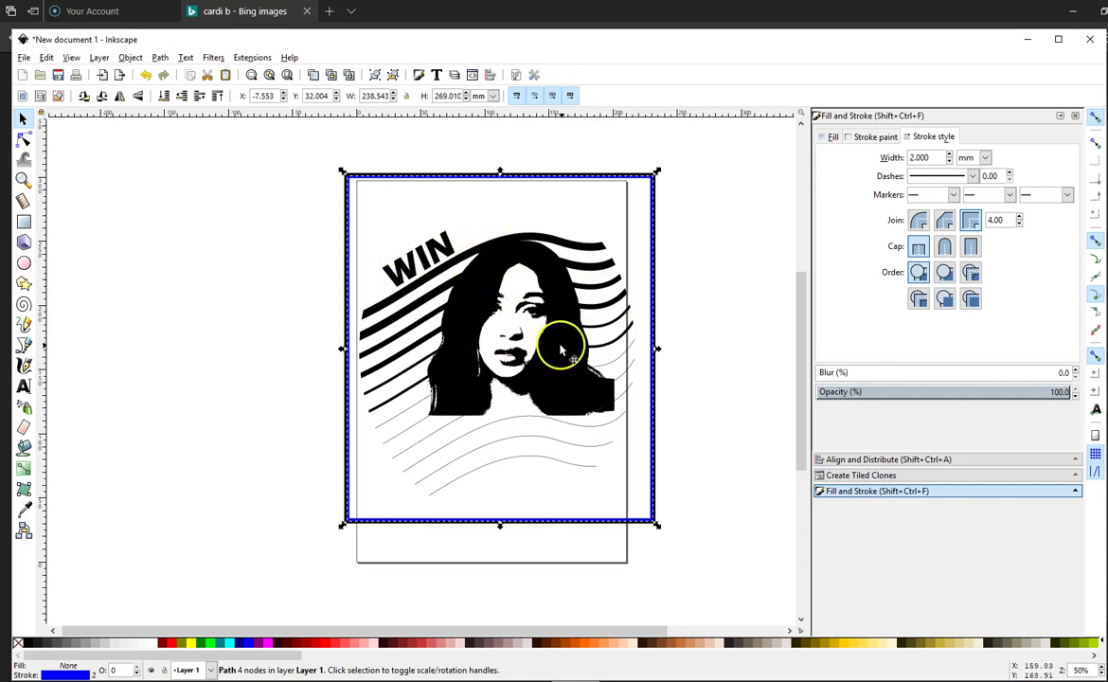
Step: Flip the portrait artwork and WIN text together horizontally
left_click(458, 370)
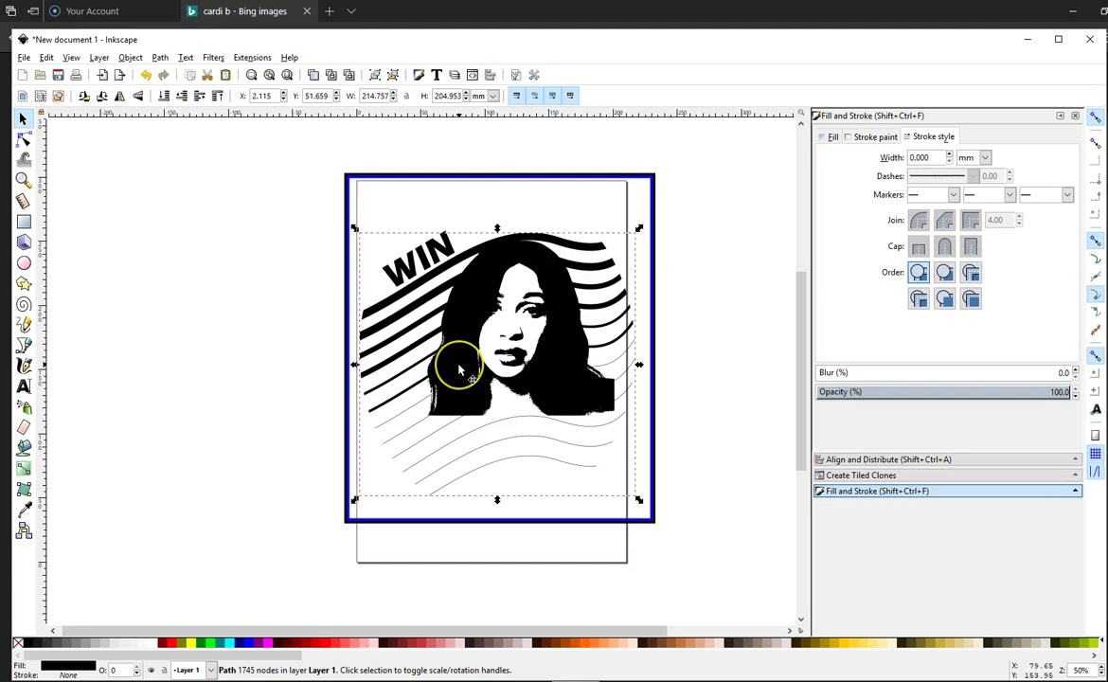
left_click(120, 100)
left_click(192, 274)
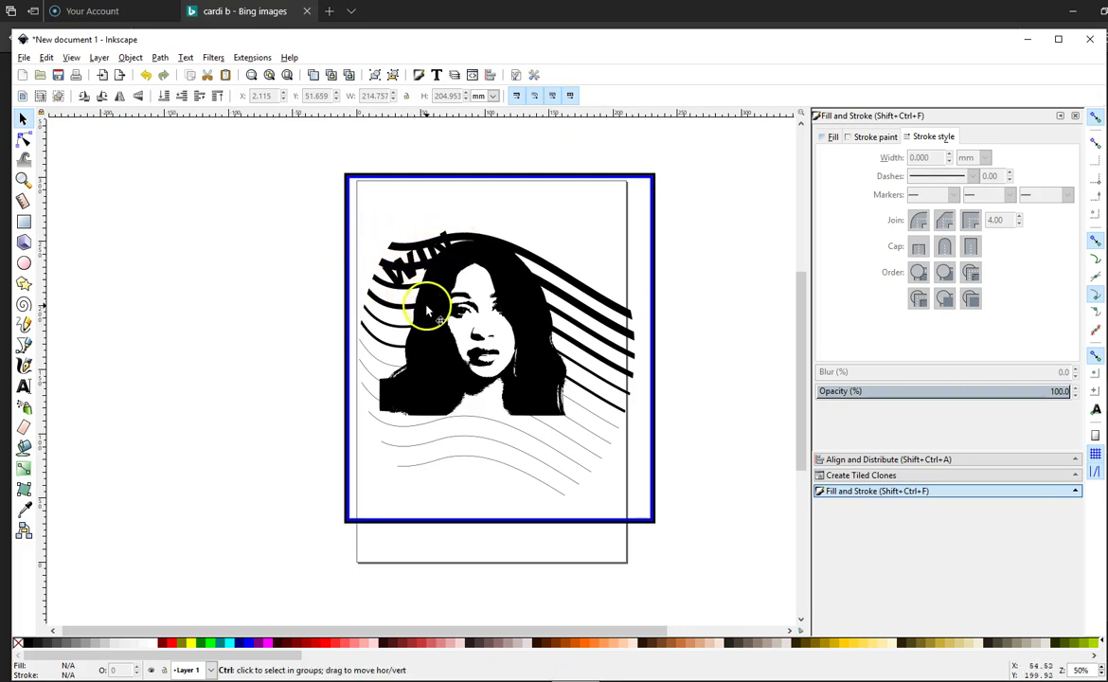
key("ctrl+z")
left_click(410, 251, "shift")
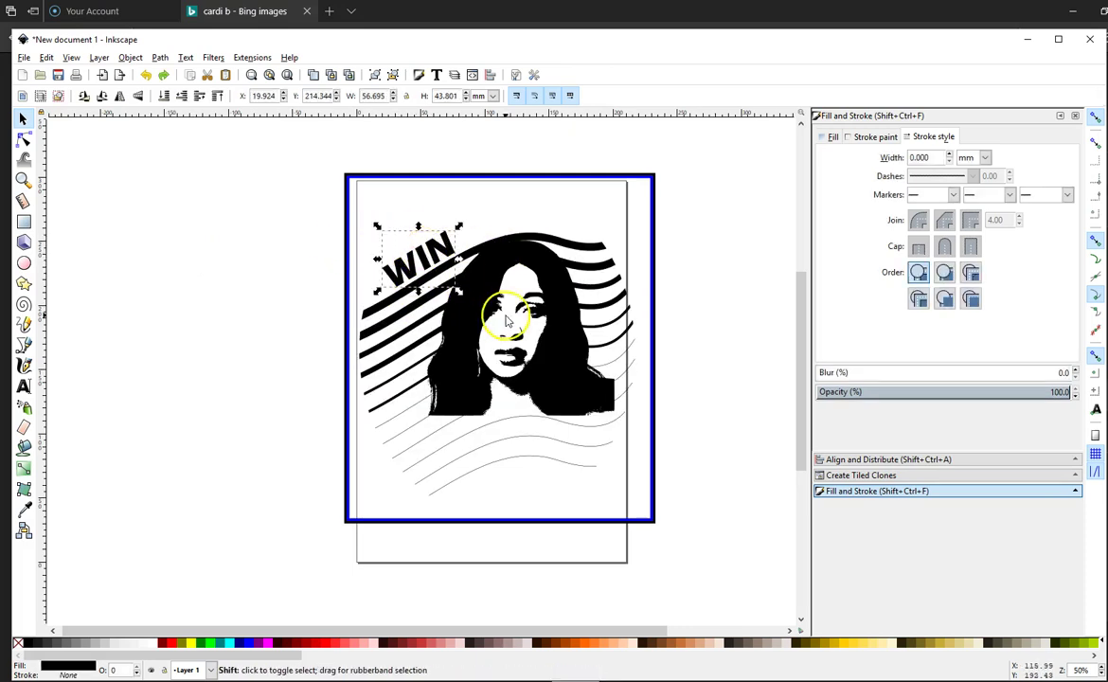
left_click(439, 326, "shift")
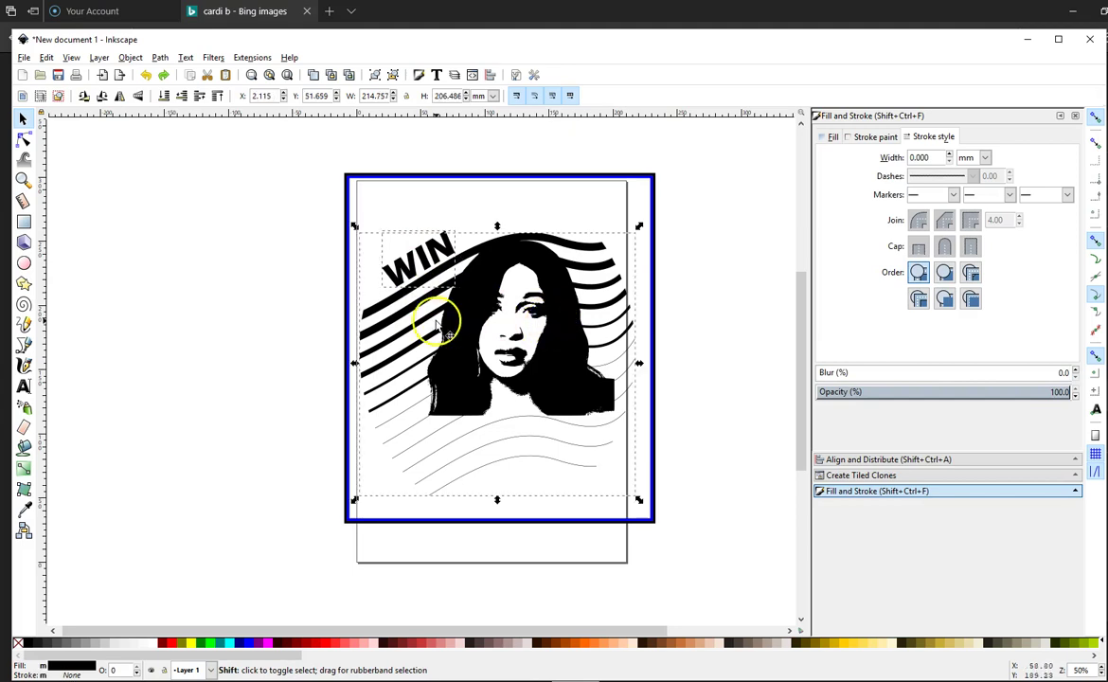
left_click(120, 98)
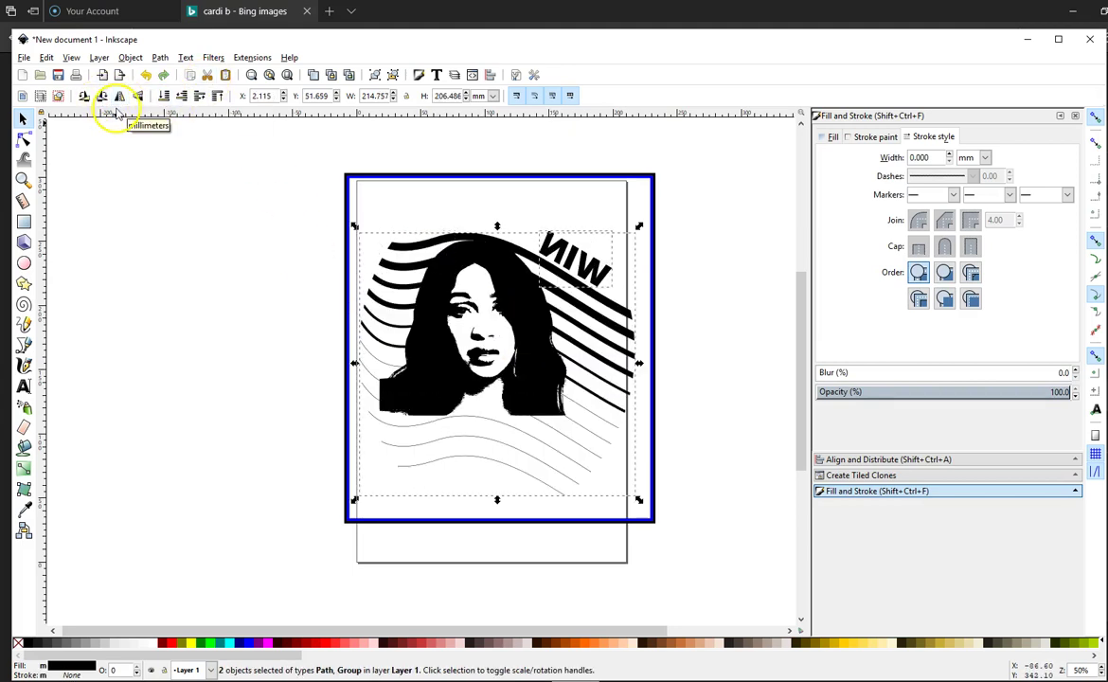
left_click(194, 314)
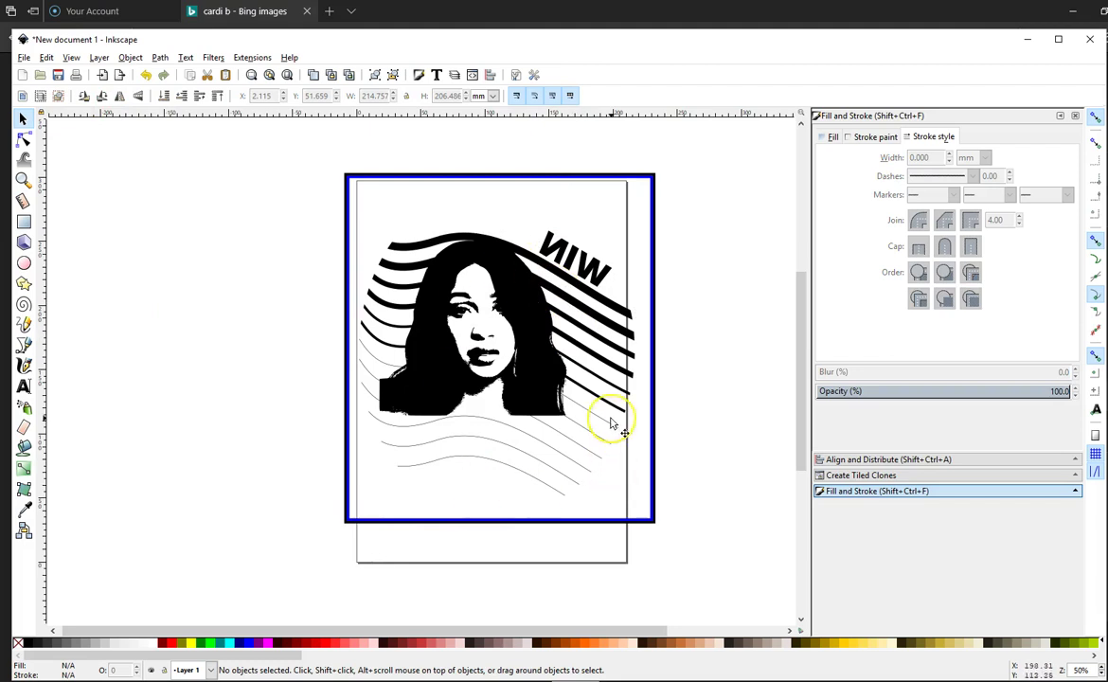
Step: Save the design as print.svg in Downloads
left_click(35, 72)
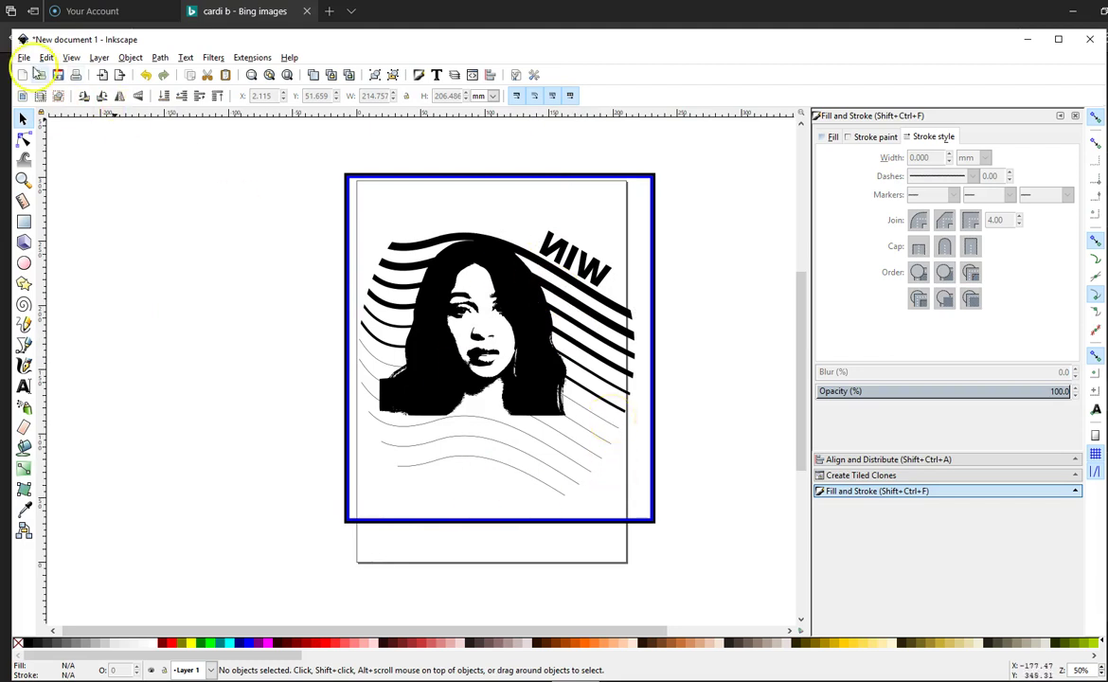
left_click(24, 57)
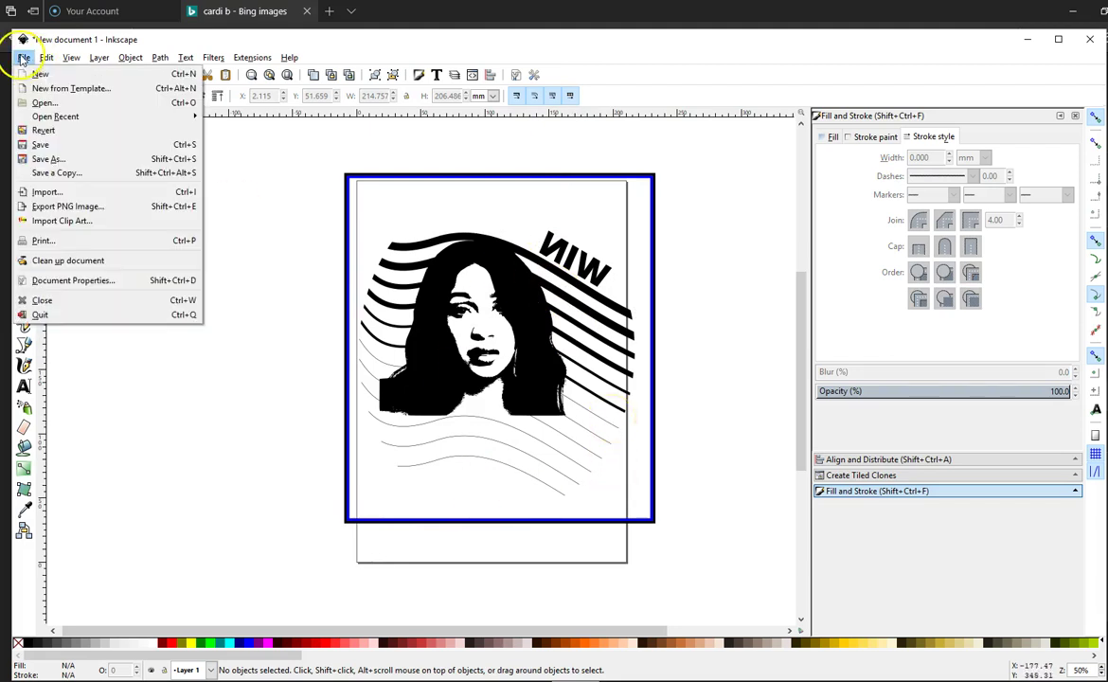
left_click(64, 147)
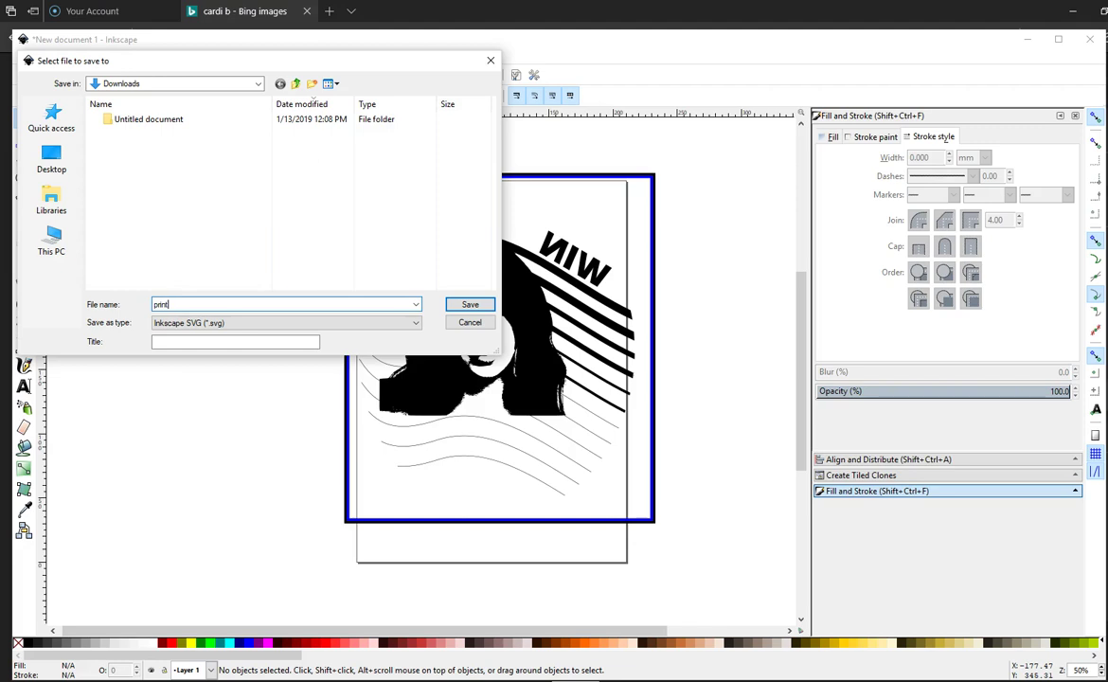
type("print")
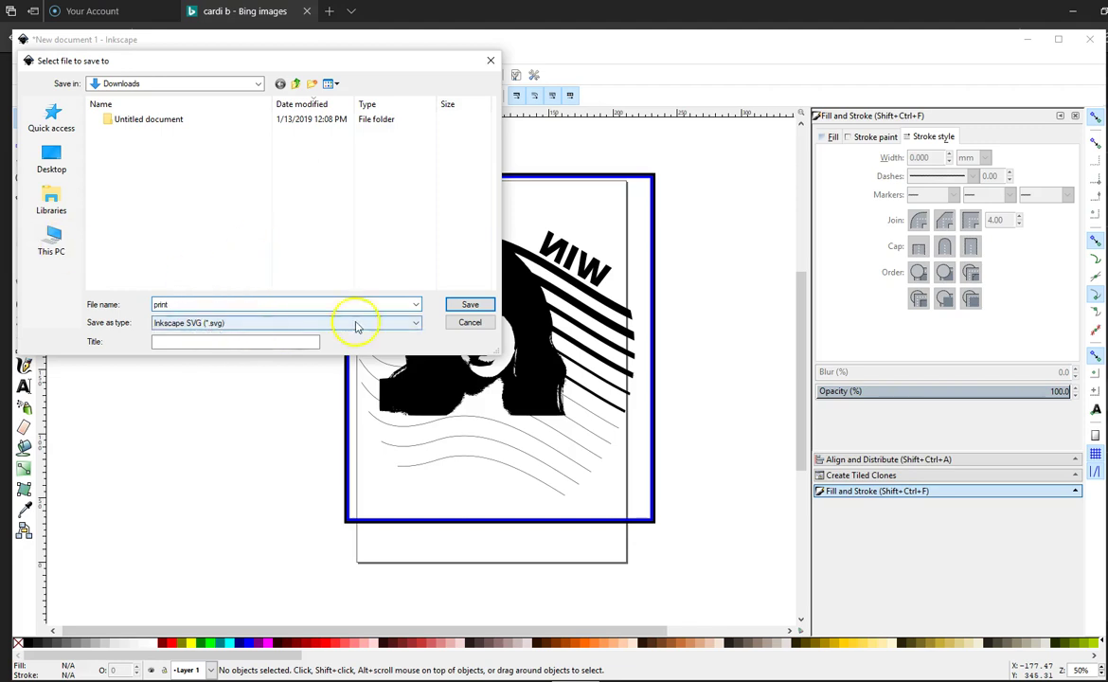
left_click(469, 305)
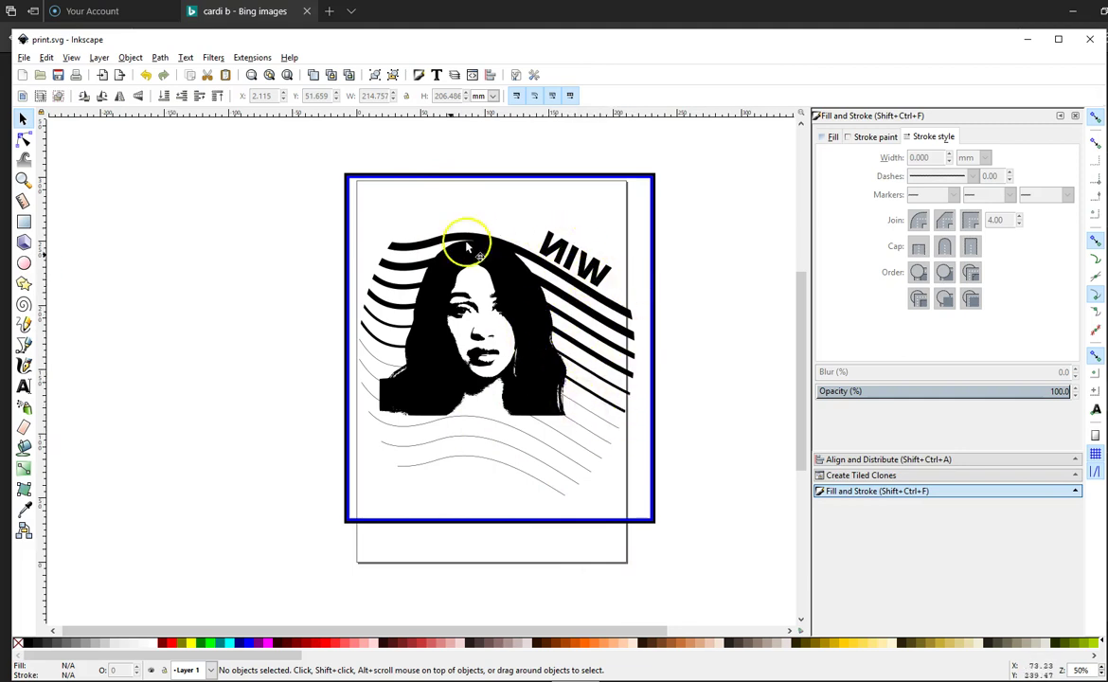
Step: Save it again as print.dxf in Desktop Cutting Plotter (AutoCAD DXF R14) format
left_click(25, 58)
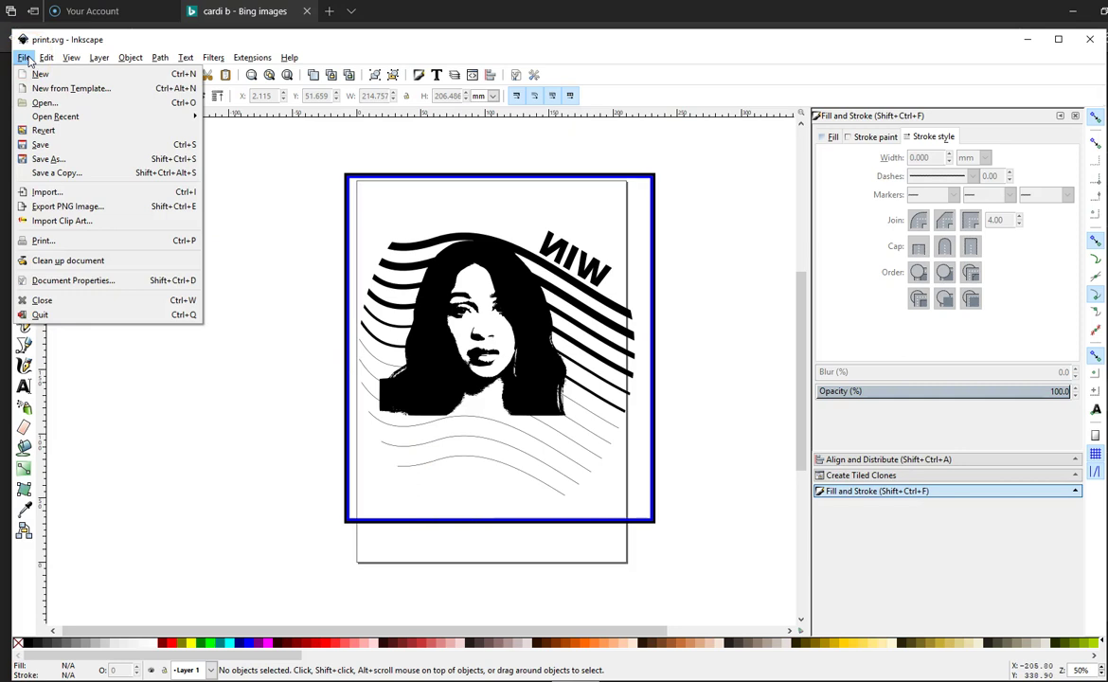
left_click(49, 158)
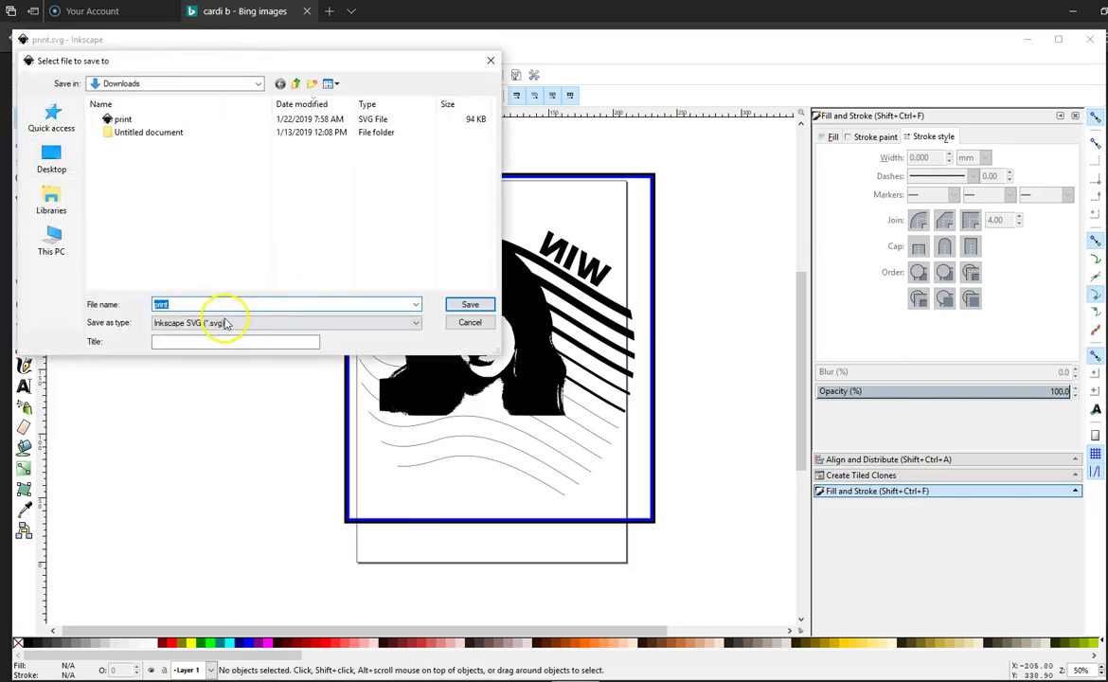
left_click(225, 322)
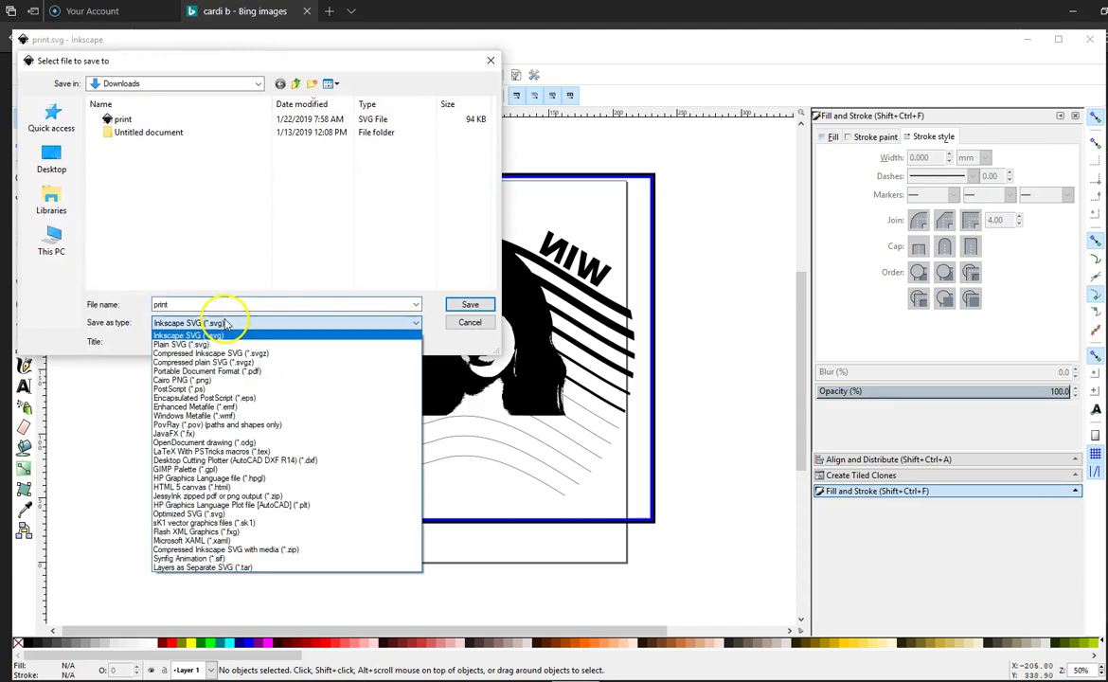
left_click(338, 465)
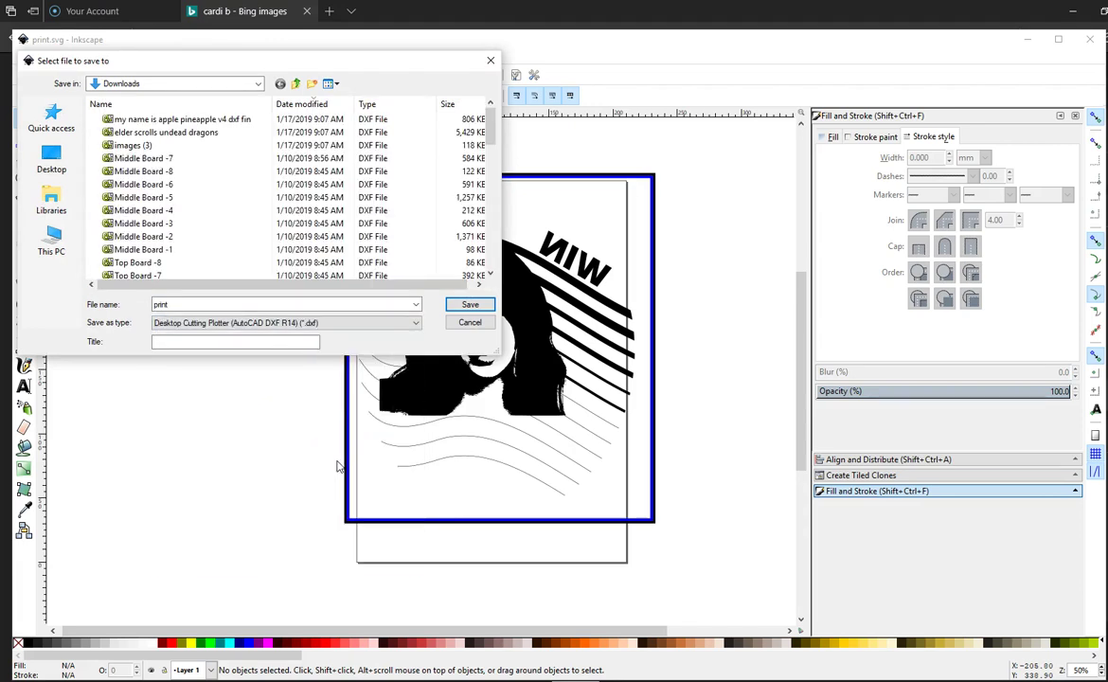
left_click(483, 309)
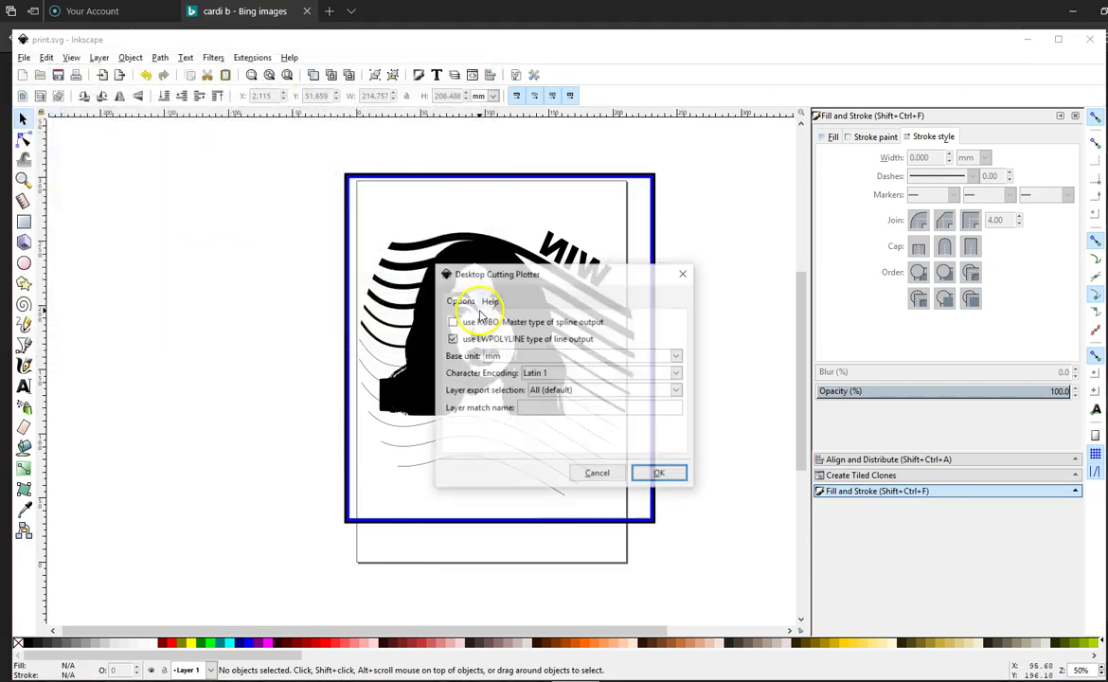
left_click(660, 474)
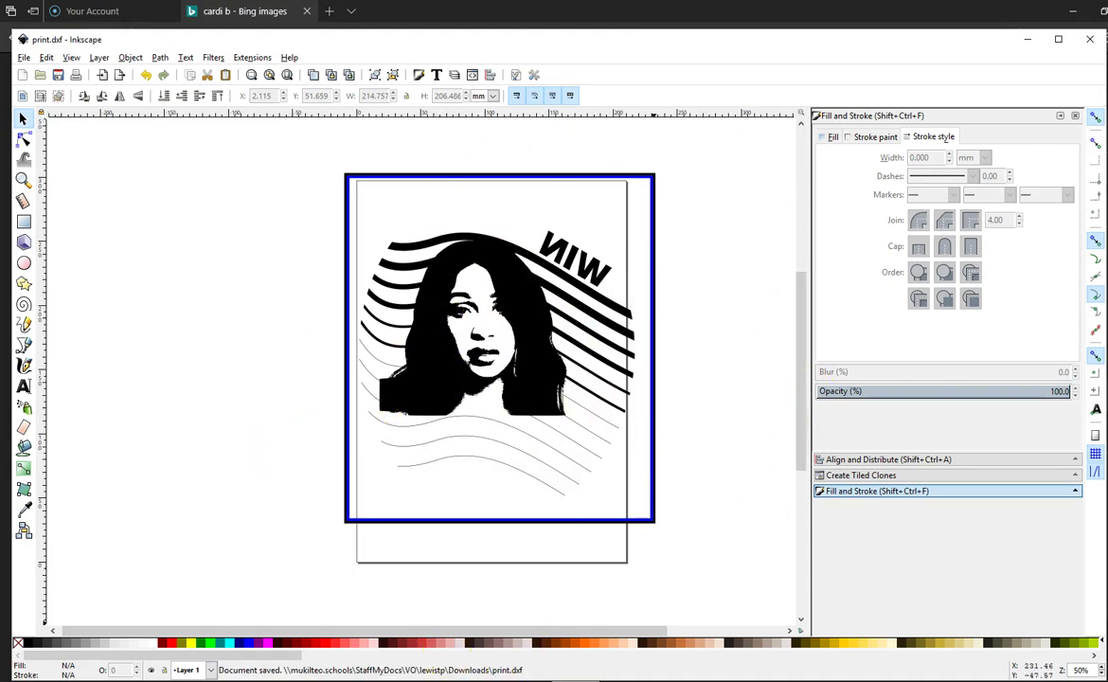
key("alt+p")
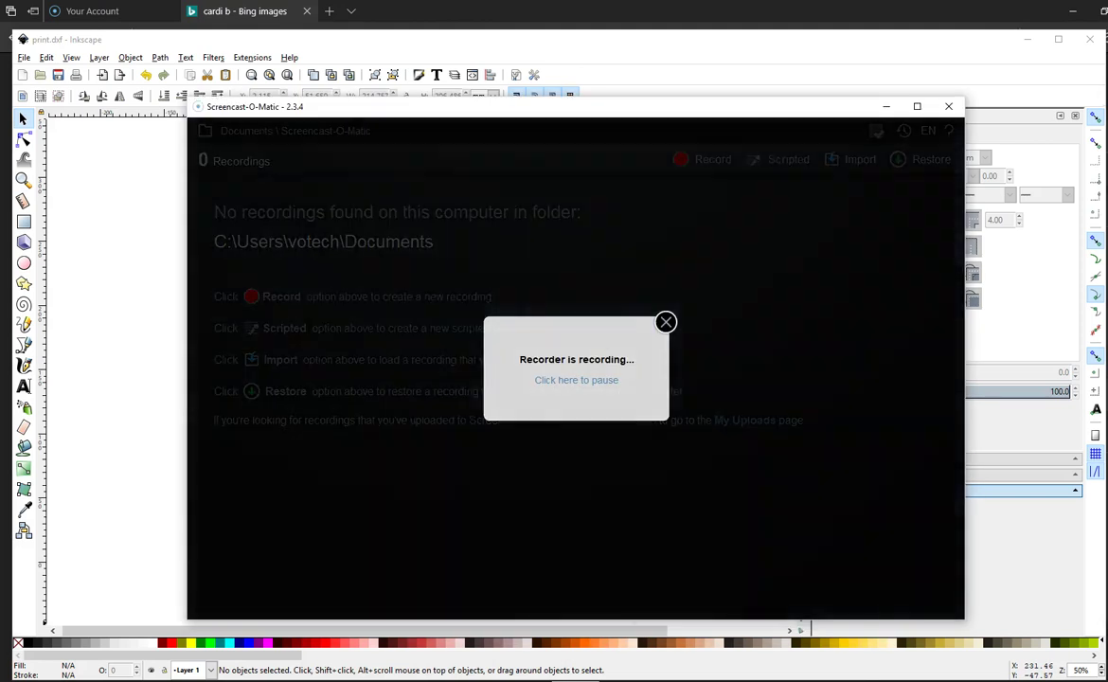